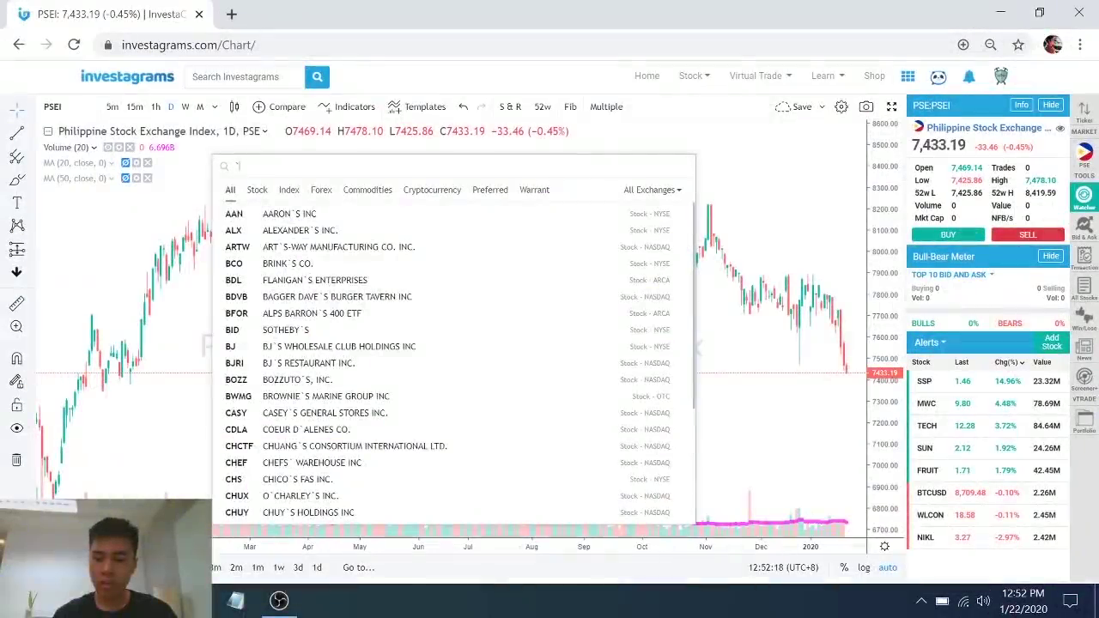
# Dismiss the open symbol search and load the chart for the stock GREEN
pyautogui.press('BackSpace')
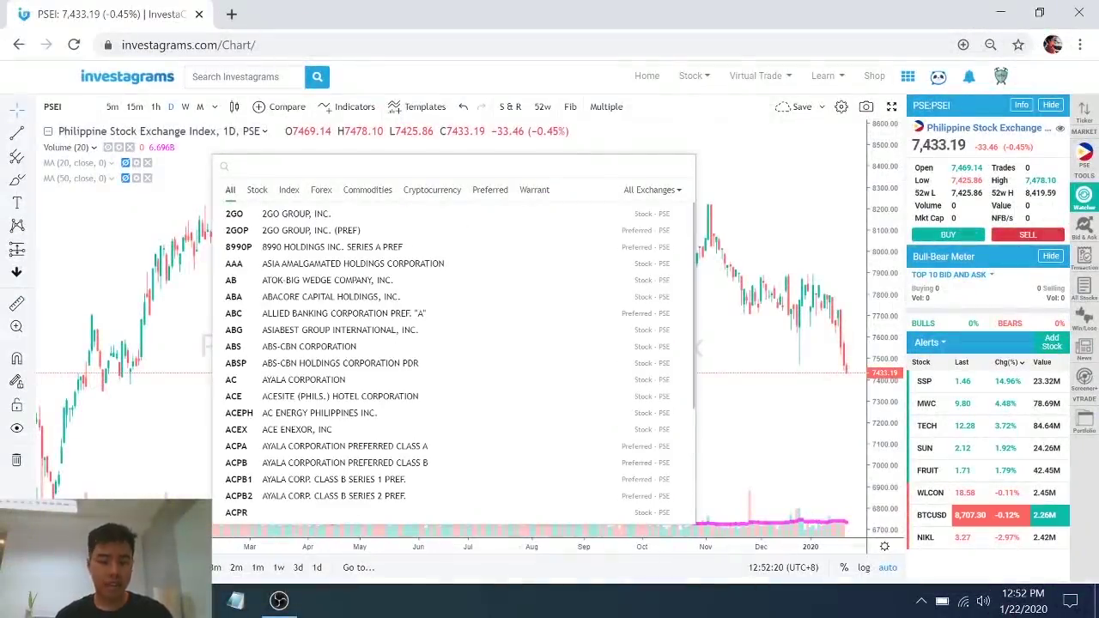
pyautogui.click(790, 186)
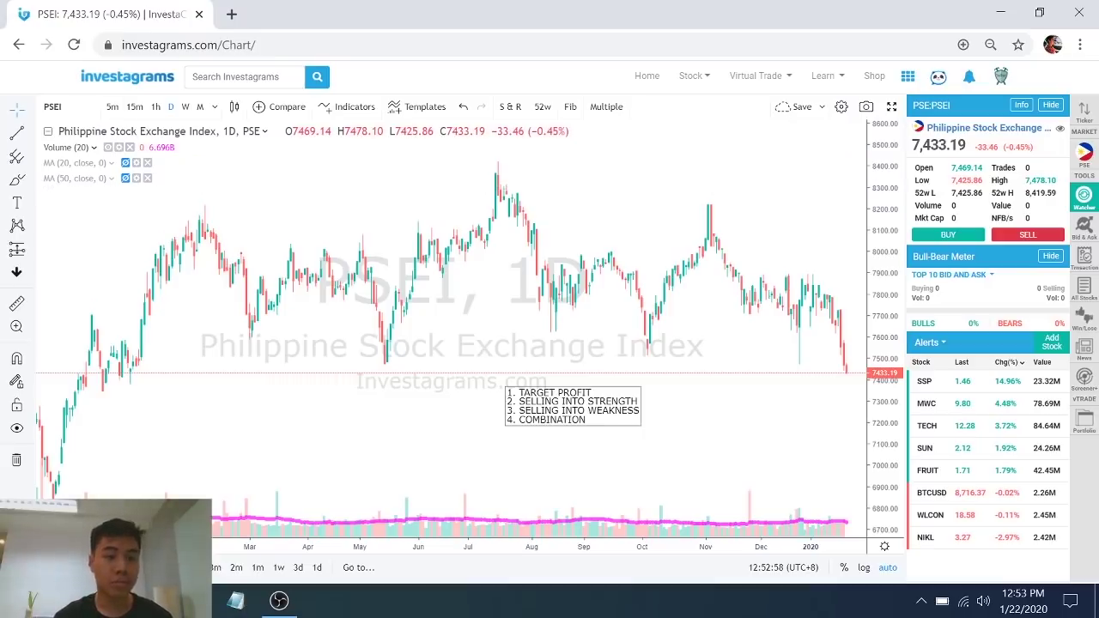
pyautogui.click(52, 107)
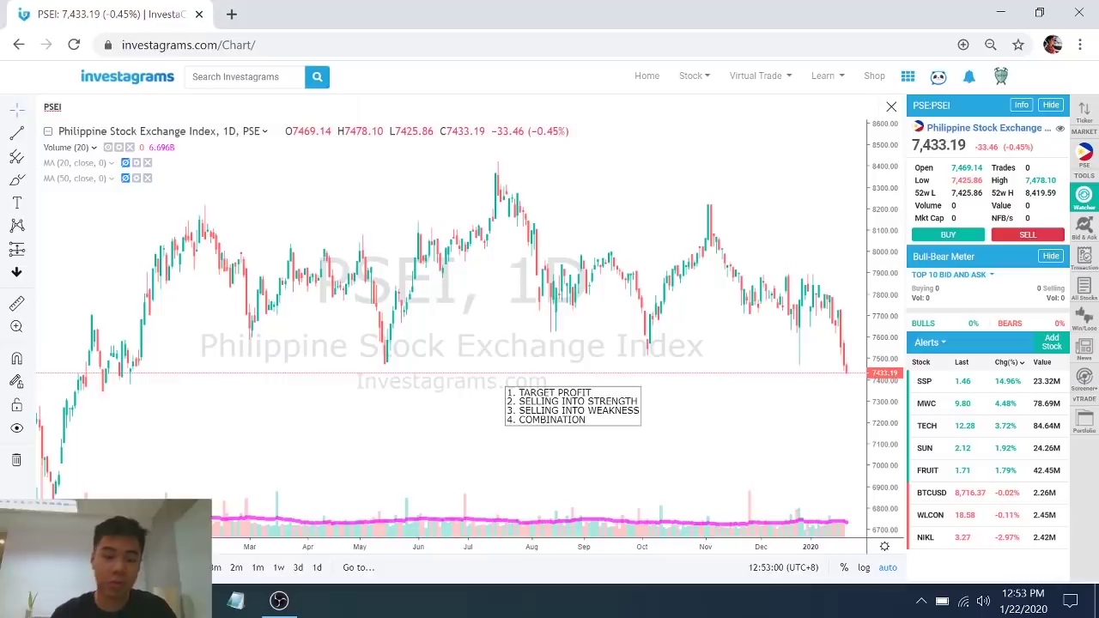
pyautogui.write('GREEN')
pyautogui.press('Return')
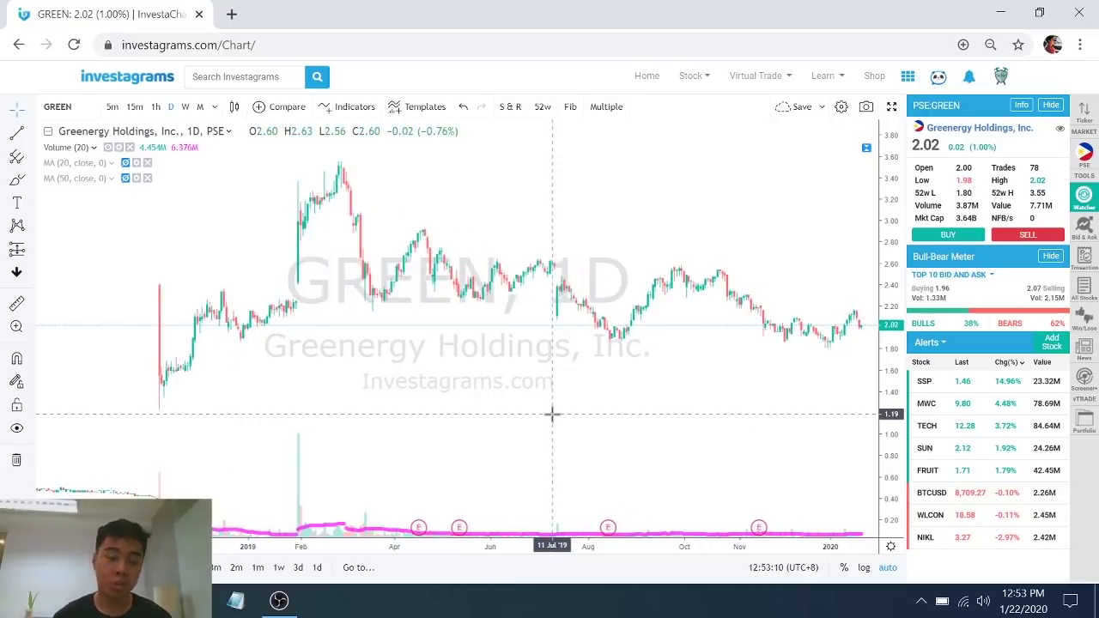
# Draw a thin red rectangle as a resistance zone at about 2.34 to 2.42, from 11 May '15 to 11 Feb '19
pyautogui.moveTo(363, 380); pyautogui.dragTo(545, 392)
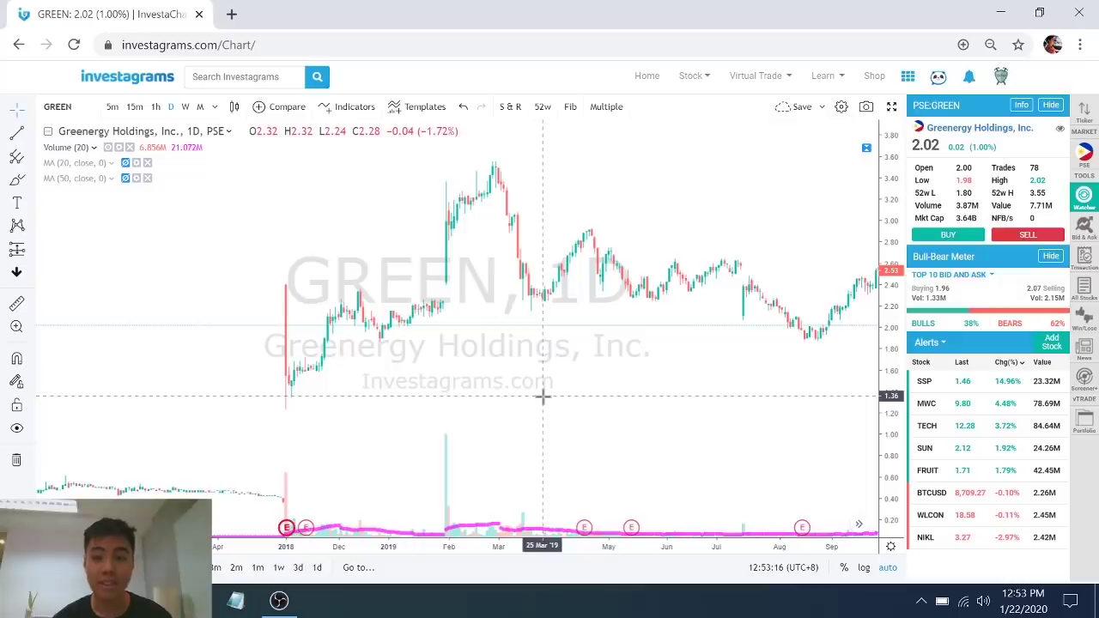
pyautogui.moveTo(538, 390); pyautogui.dragTo(568, 344)
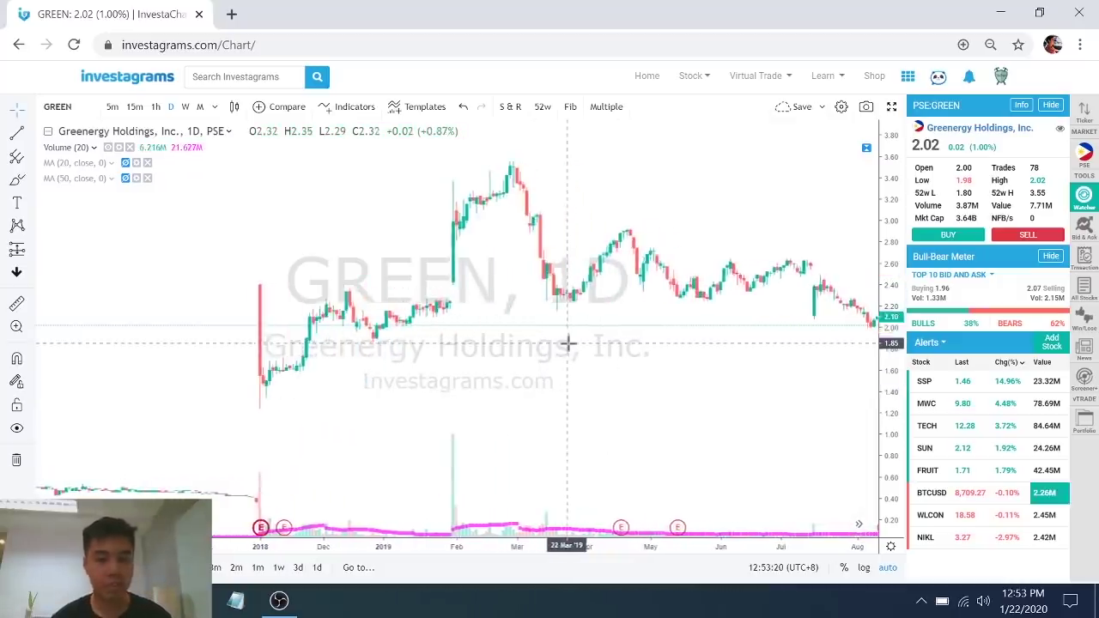
pyautogui.click(29, 180)
pyautogui.click(96, 206)
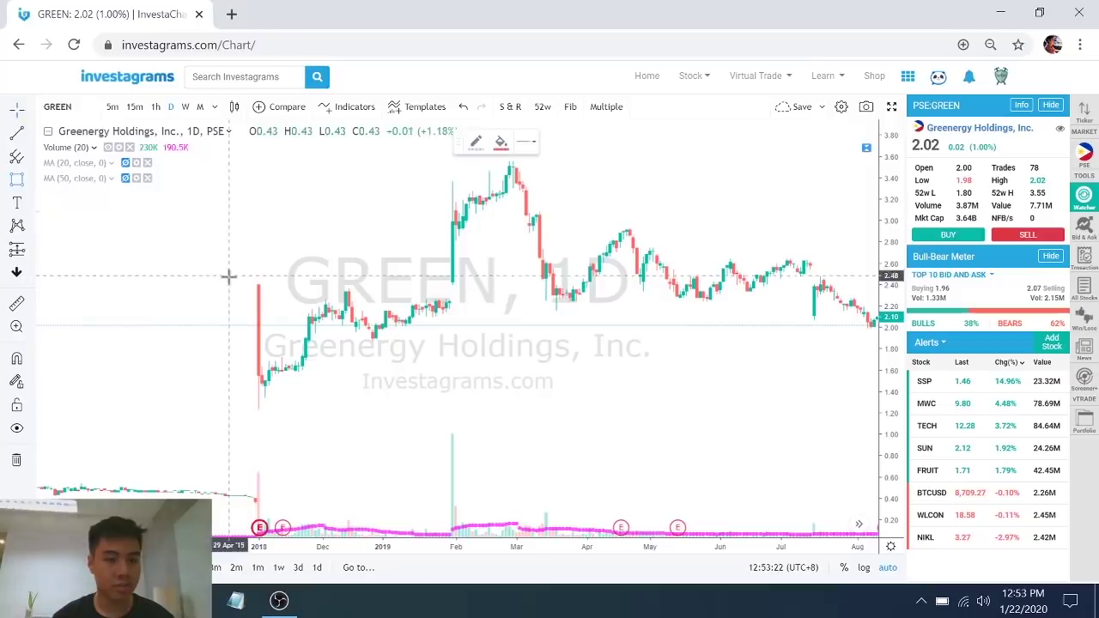
pyautogui.moveTo(249, 283)
pyautogui.mouseDown()
pyautogui.moveTo(412, 300)
pyautogui.moveTo(473, 290)
pyautogui.mouseUp()
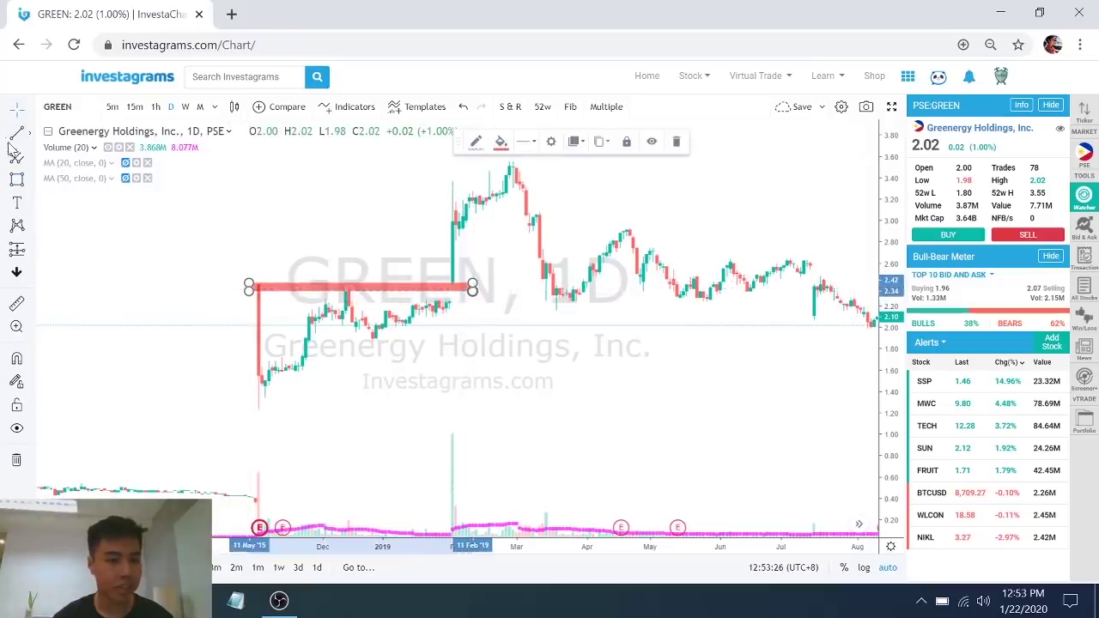
# Draw a Gann box around the consolidation below the red zone, from 11 Jan '19 to 04 Feb '19, about 2.08 to 2.26
pyautogui.click(28, 163)
pyautogui.click(78, 243)
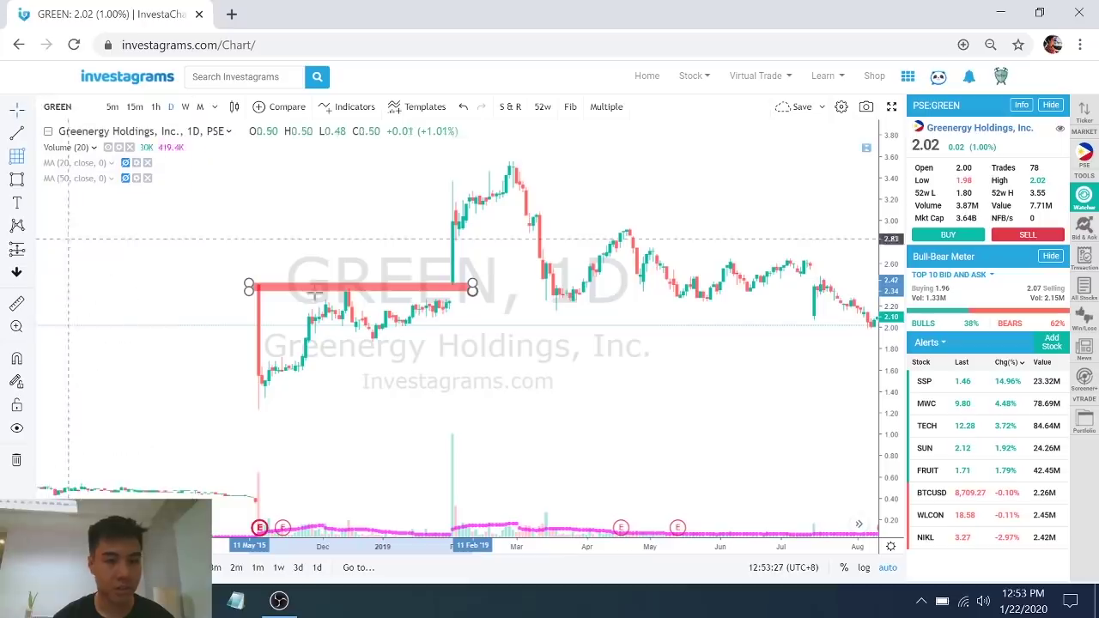
pyautogui.doubleClick(397, 299)
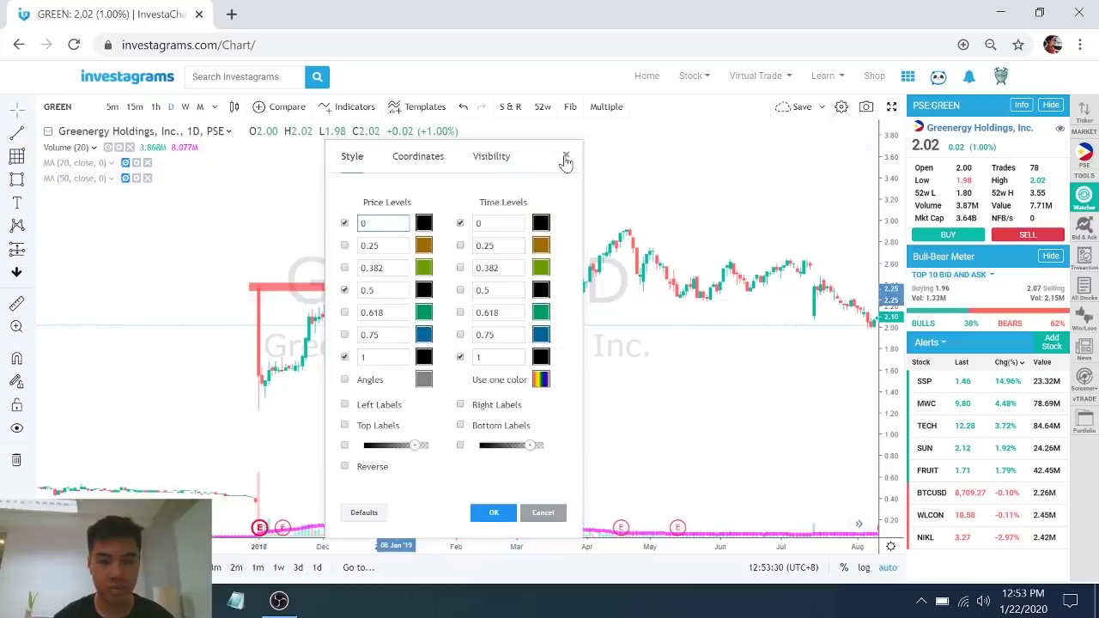
pyautogui.click(566, 156)
pyautogui.moveTo(396, 300); pyautogui.dragTo(459, 319)
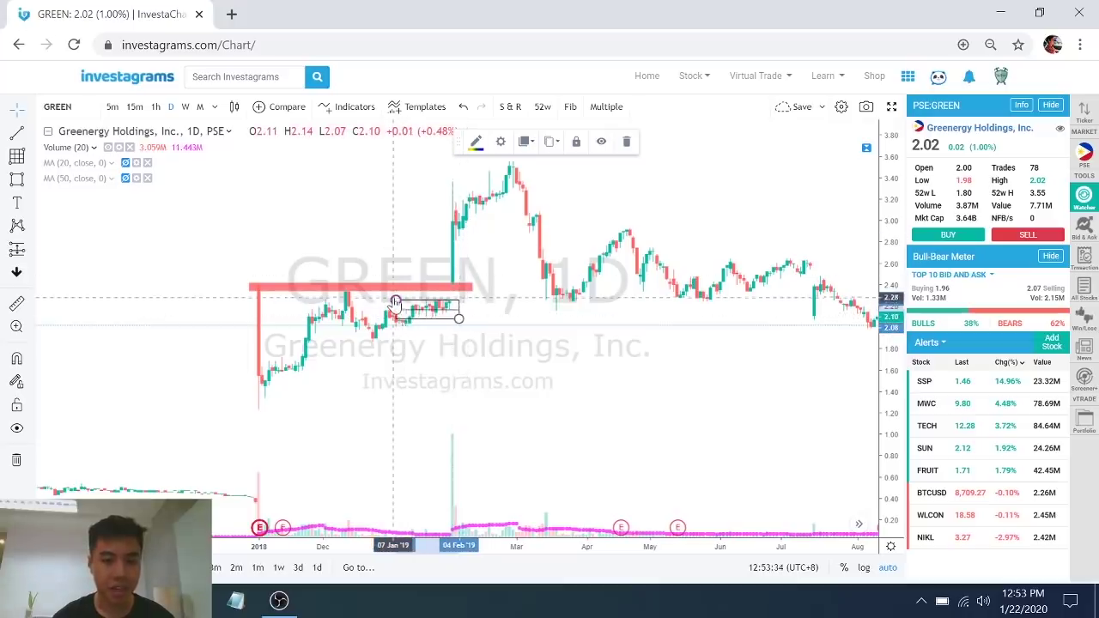
pyautogui.moveTo(396, 302); pyautogui.dragTo(407, 305)
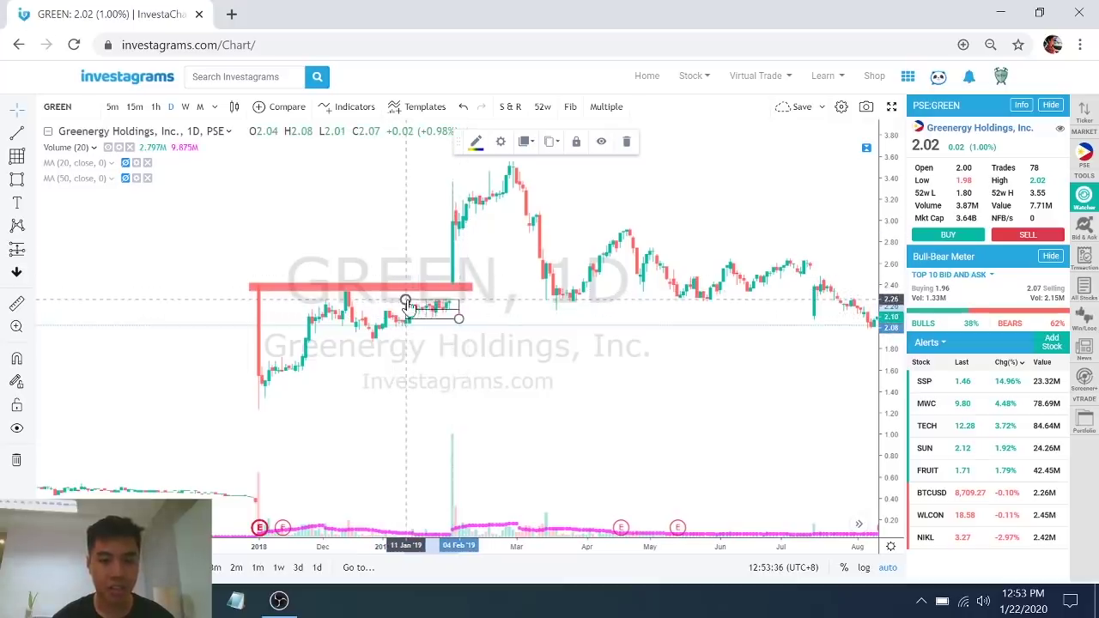
pyautogui.click(496, 291)
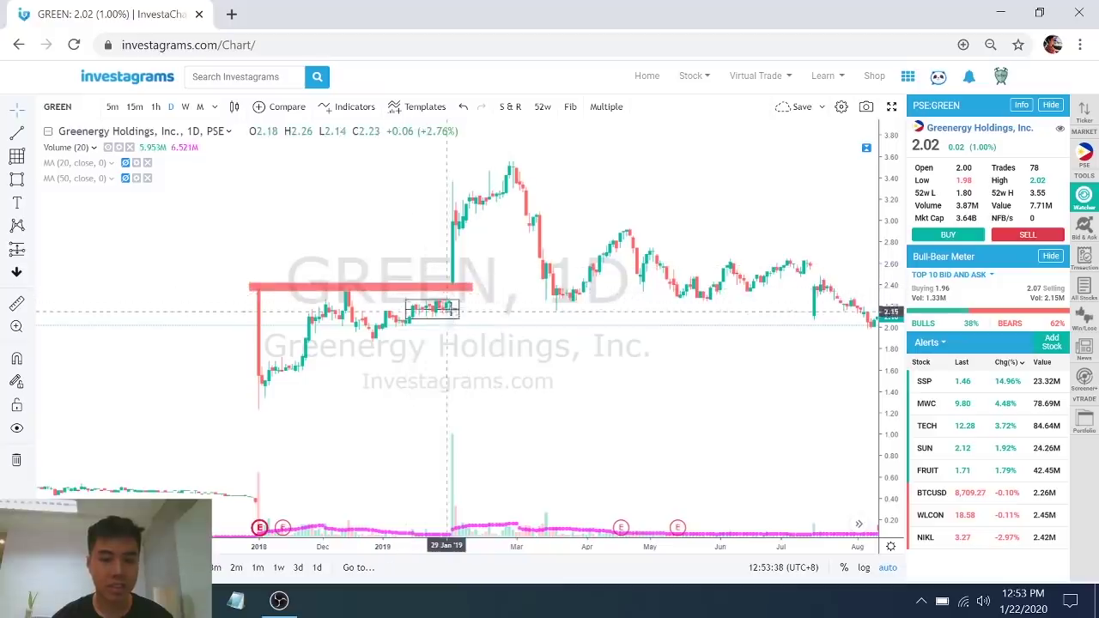
# Measure the price range from the consolidation at about 2.22 up to the breakout high at about 3.34, and delete the measurement
pyautogui.click(31, 252)
pyautogui.click(95, 378)
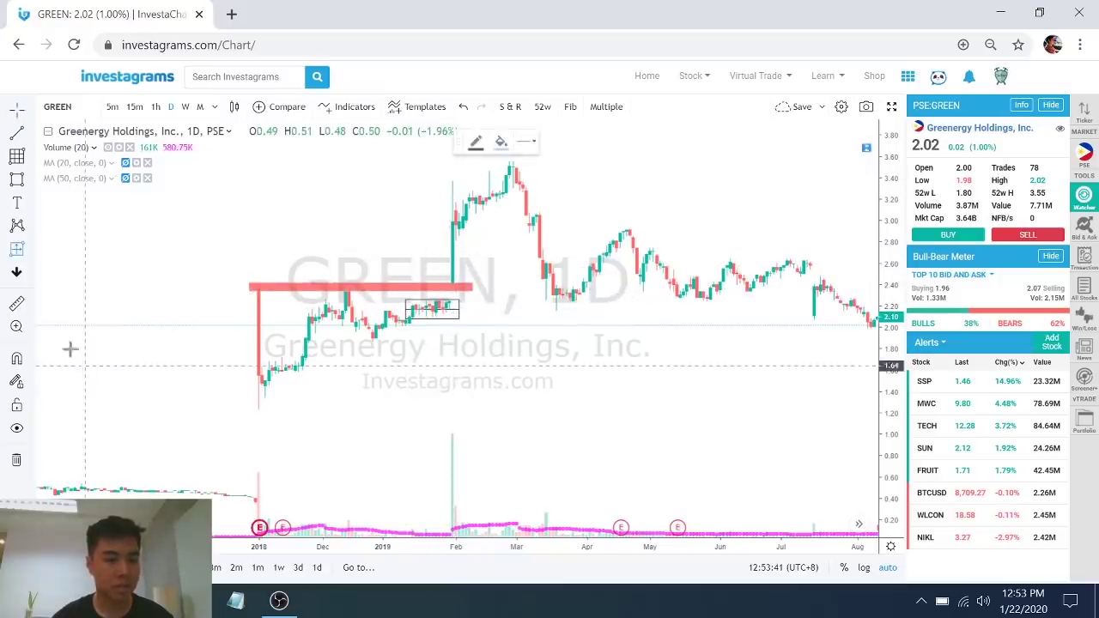
pyautogui.click(26, 251)
pyautogui.click(68, 351)
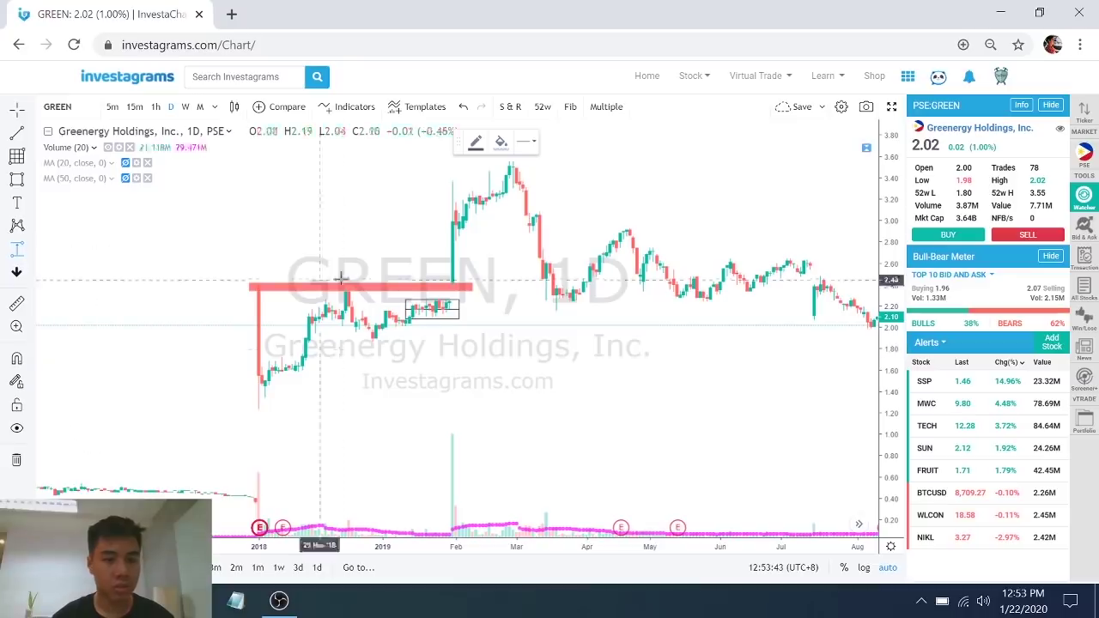
pyautogui.click(445, 304)
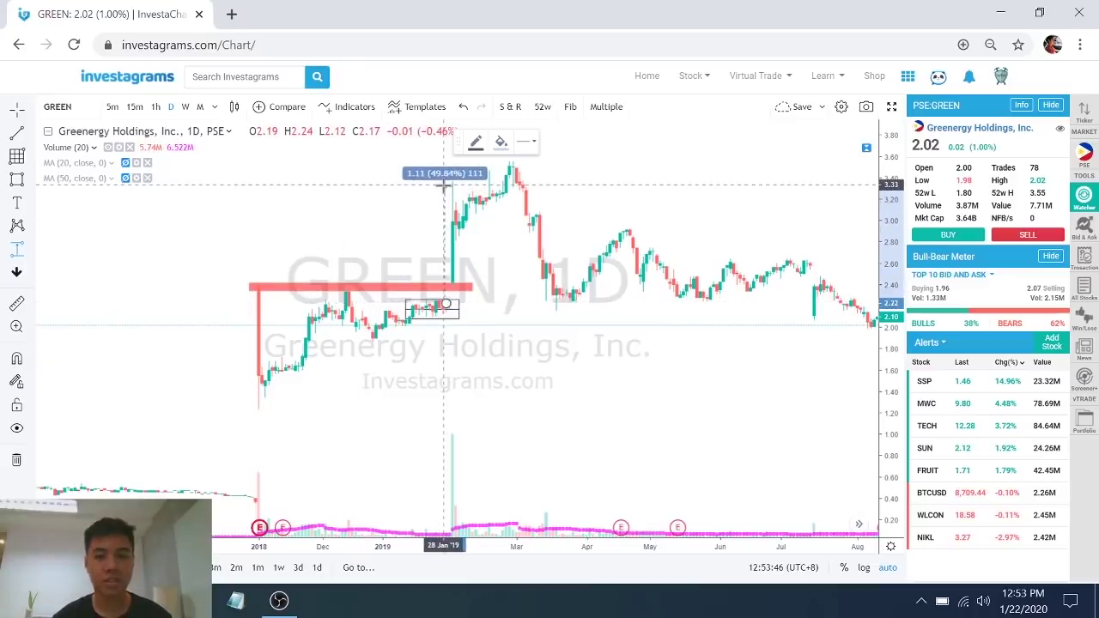
pyautogui.click(443, 182)
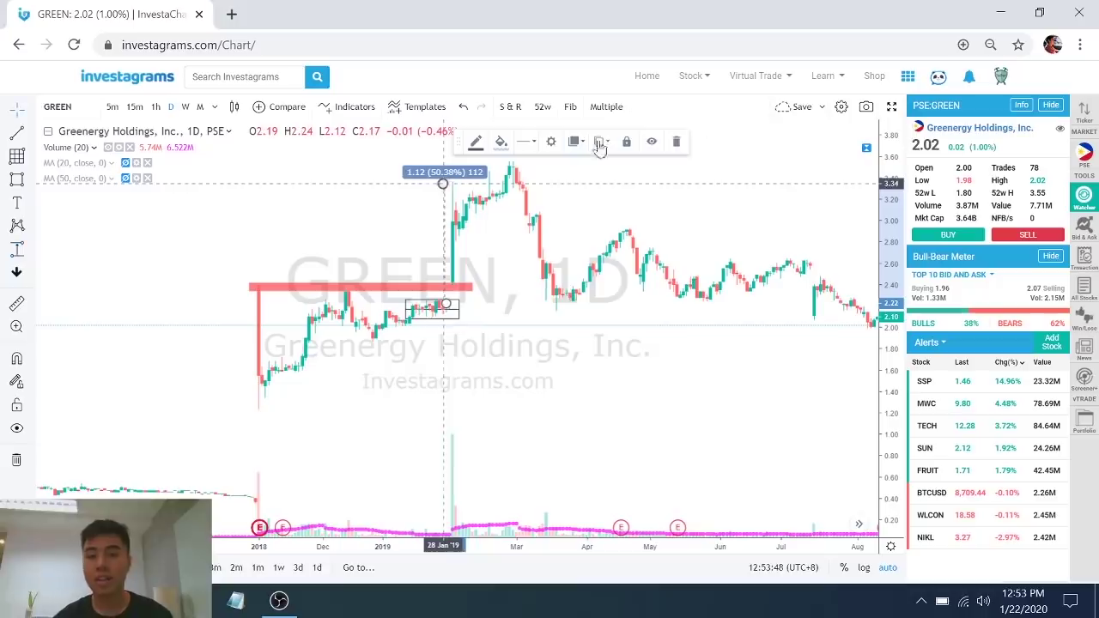
pyautogui.click(675, 141)
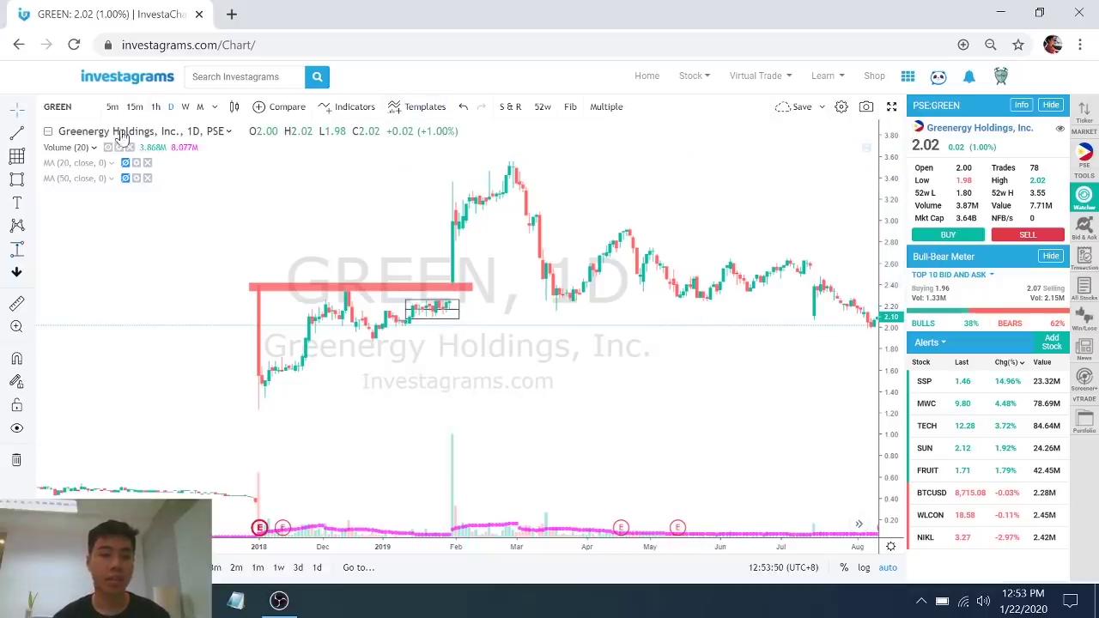
# Switch the GREEN chart to the monthly timeframe
pyautogui.click(409, 318)
pyautogui.click(135, 204)
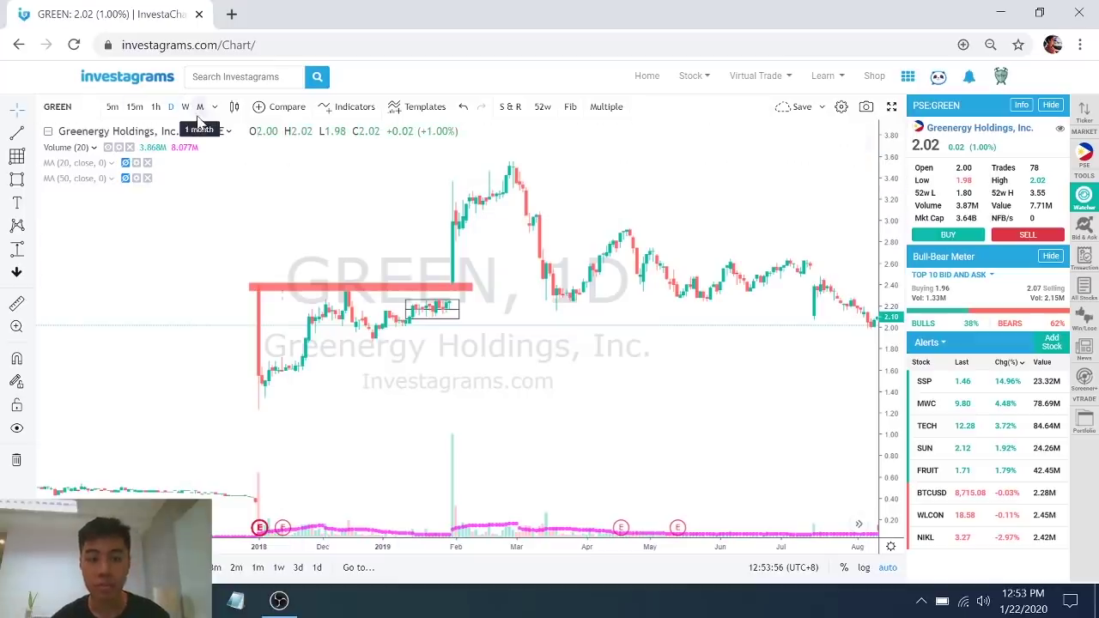
pyautogui.scroll(-5, 407, 240)
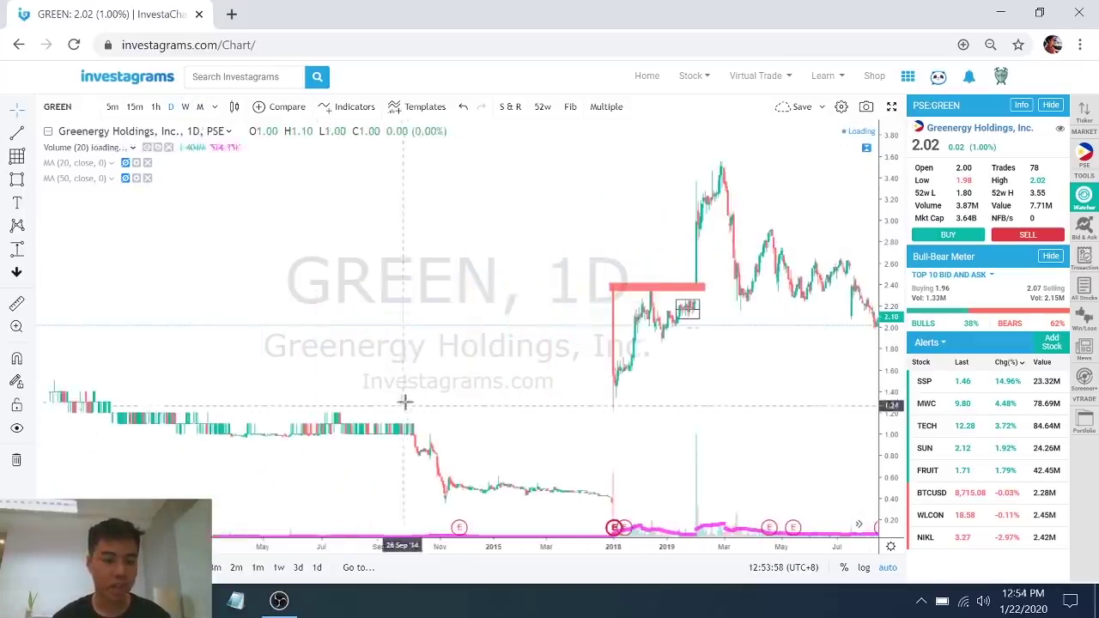
pyautogui.scroll(4, 350, 345)
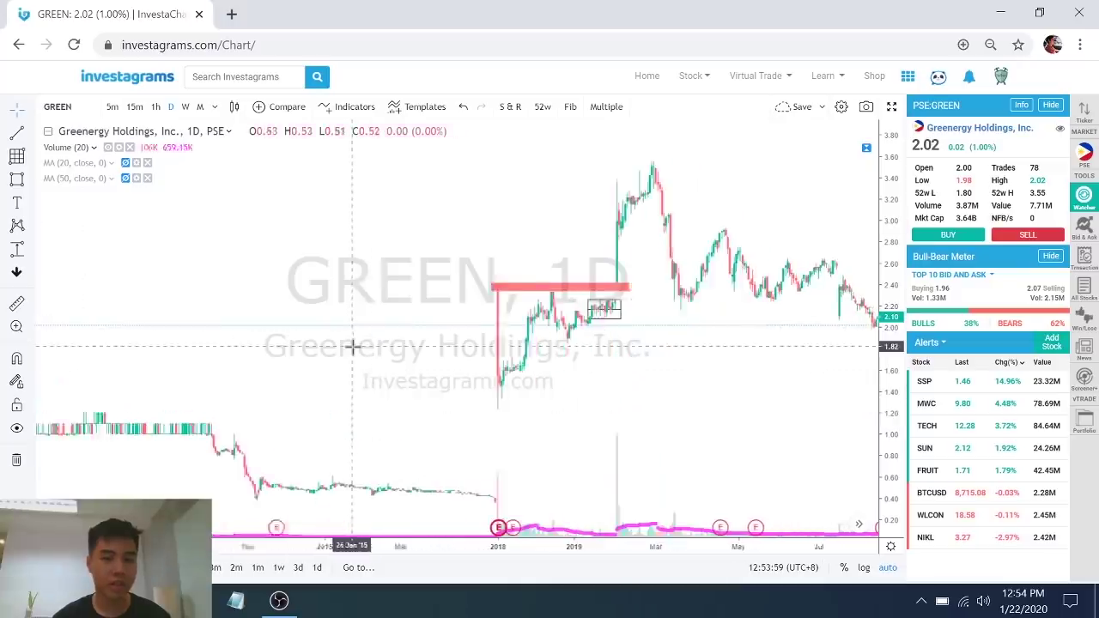
pyautogui.click(199, 107)
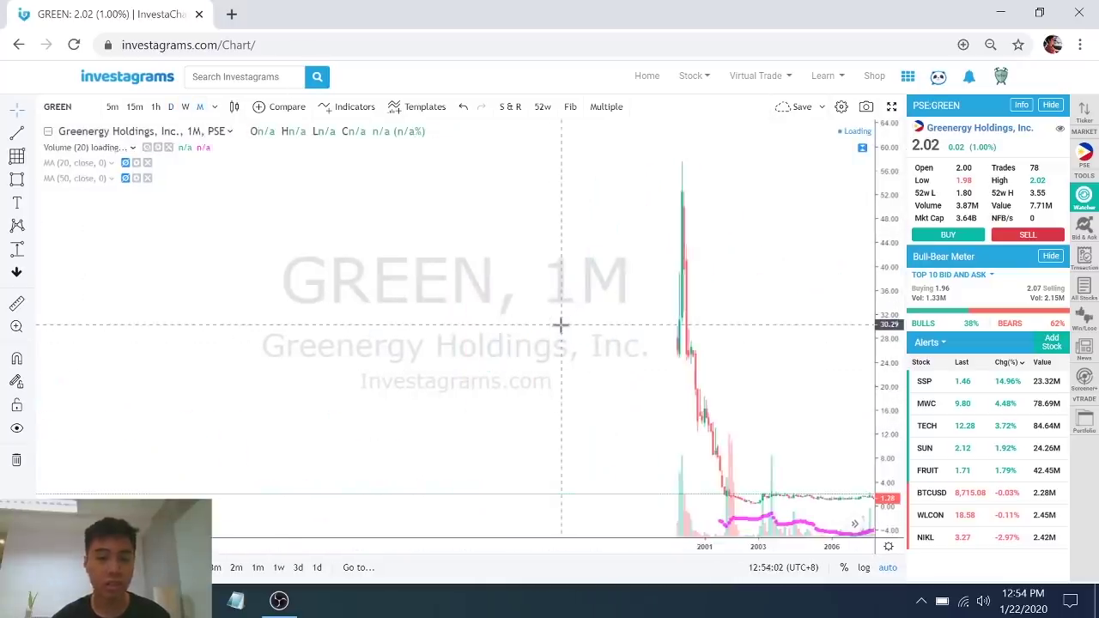
# Draw a red rectangle across the 2008 and 2019 highs at about 3.30 to 3.56, from Nov '07 to Jul '19
pyautogui.scroll(5, 559, 324)
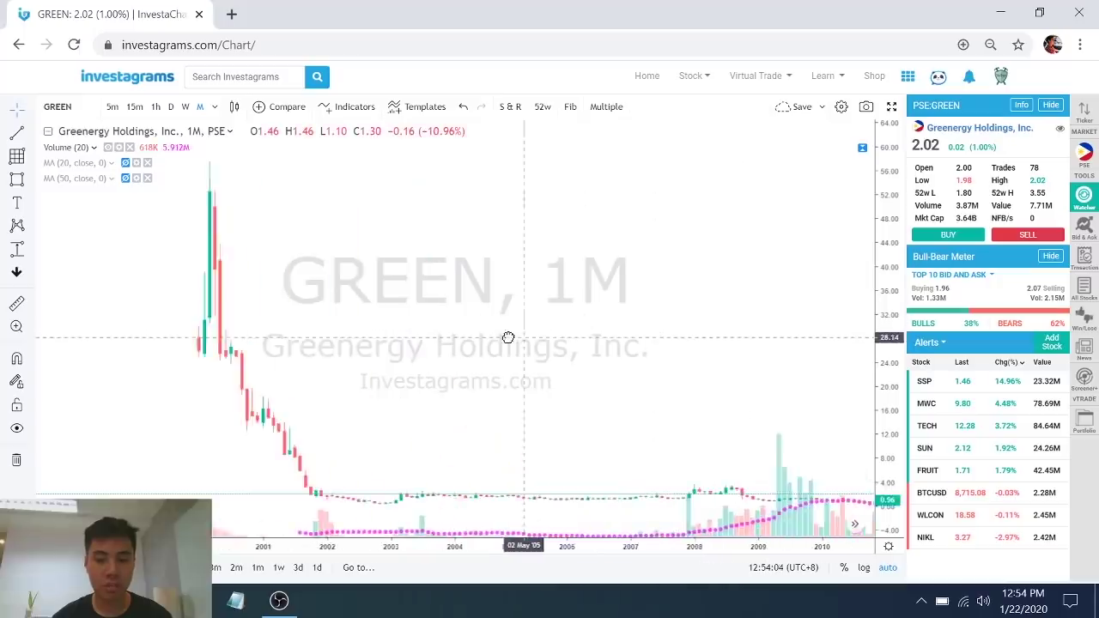
pyautogui.scroll(4, 694, 299)
pyautogui.scroll(-6, 356, 346)
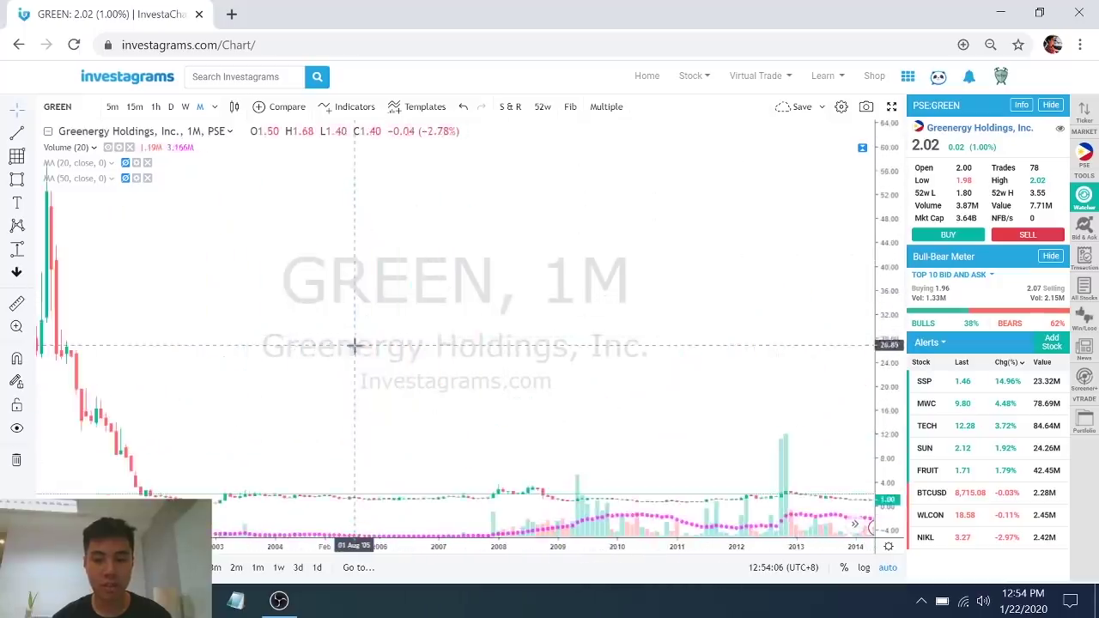
pyautogui.moveTo(597, 368); pyautogui.dragTo(384, 379)
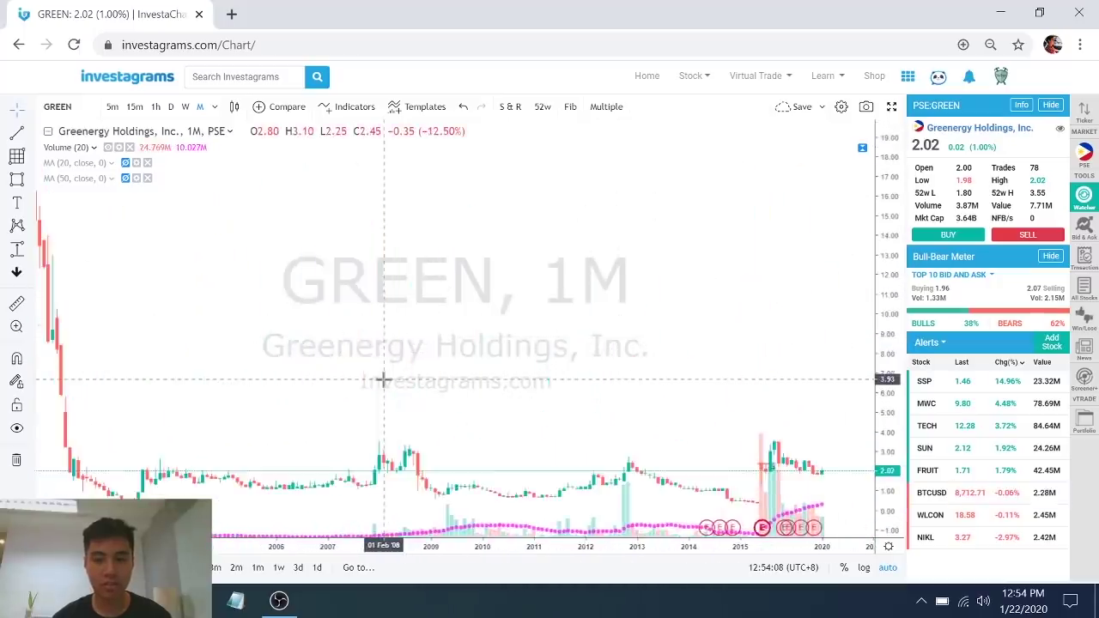
pyautogui.click(17, 180)
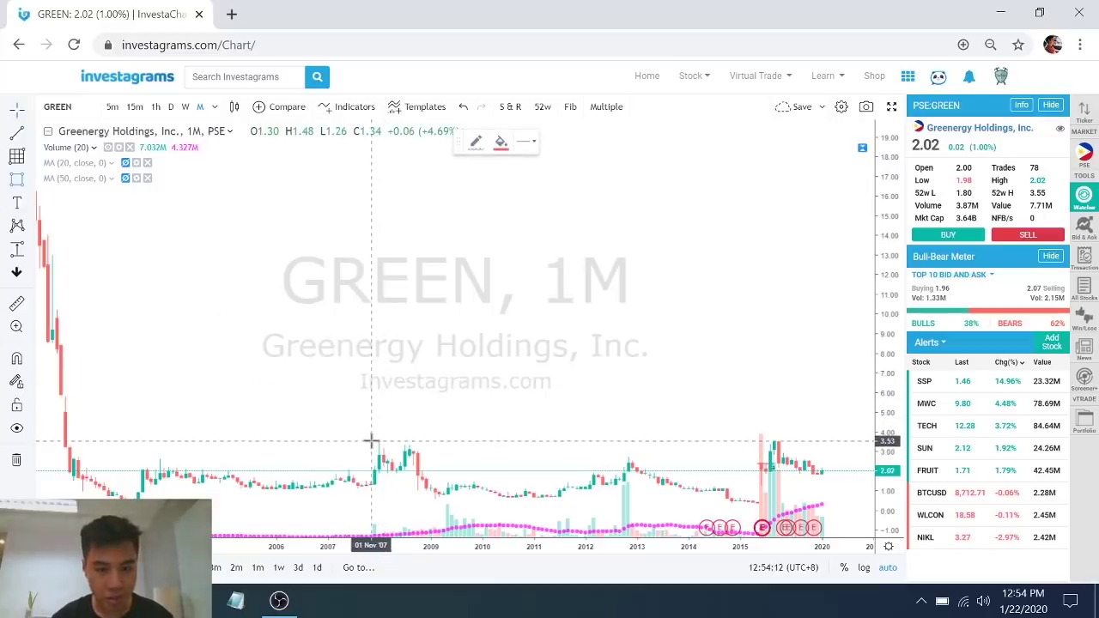
pyautogui.moveTo(371, 442); pyautogui.dragTo(796, 443)
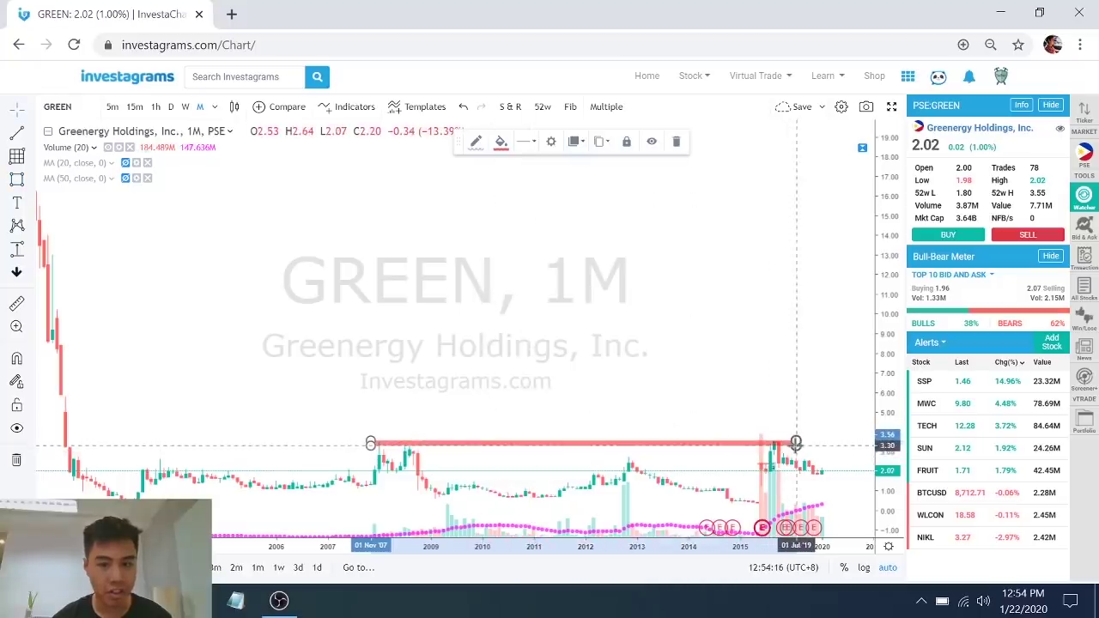
# Return the GREEN chart to the daily timeframe around the early 2019 breakout
pyautogui.click(171, 107)
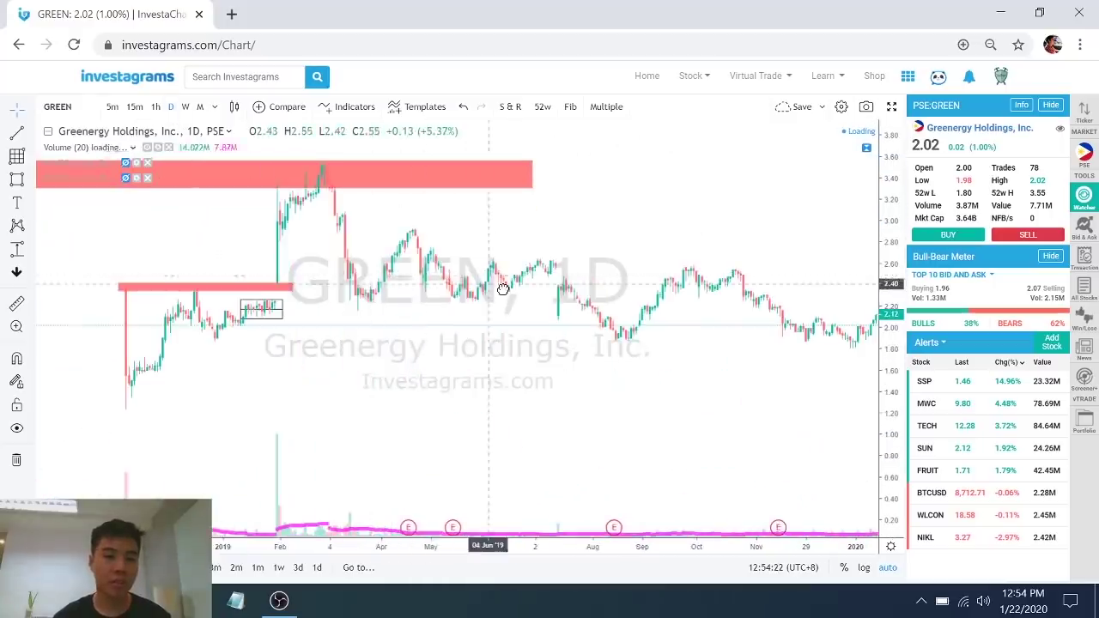
pyautogui.moveTo(198, 234); pyautogui.dragTo(675, 268)
pyautogui.scroll(1, 675, 268)
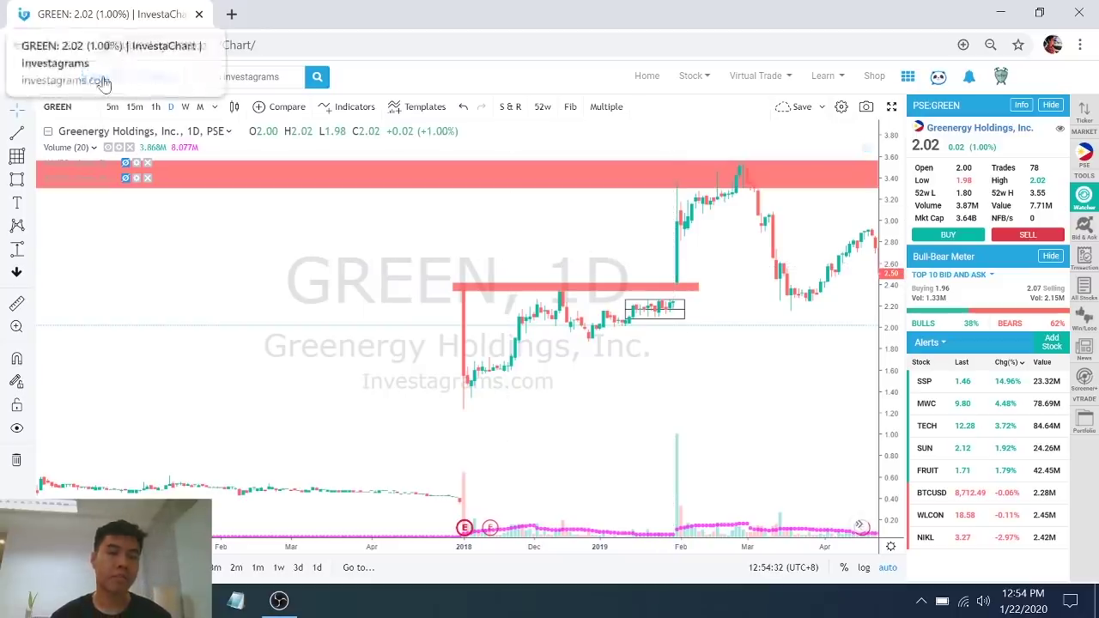
# Load the chart for the stock ACEX
pyautogui.click(74, 109)
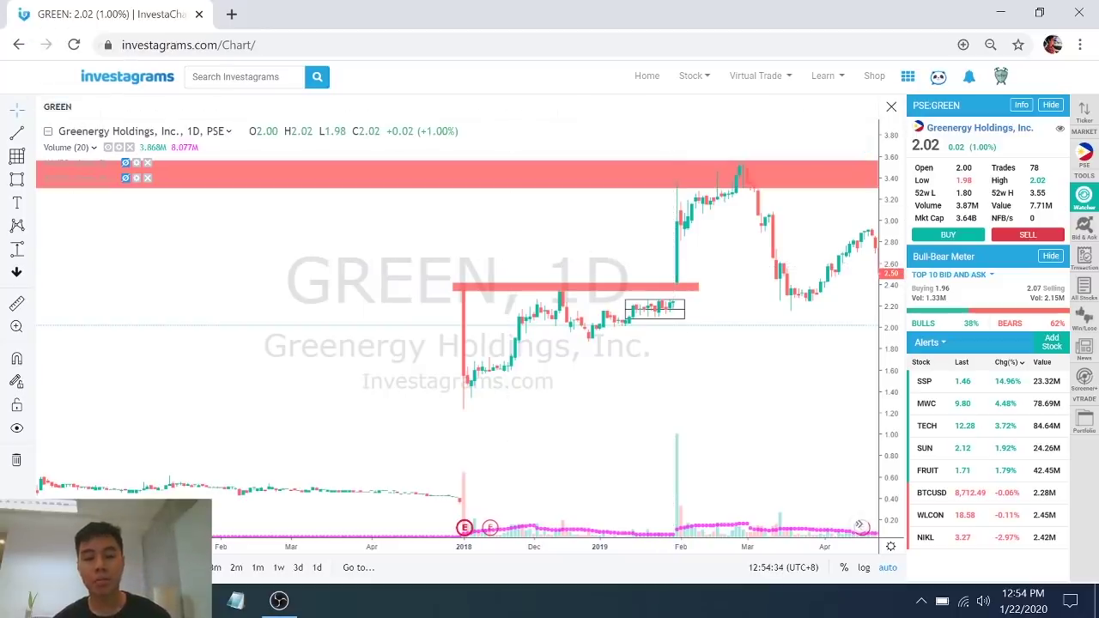
pyautogui.write('acex')
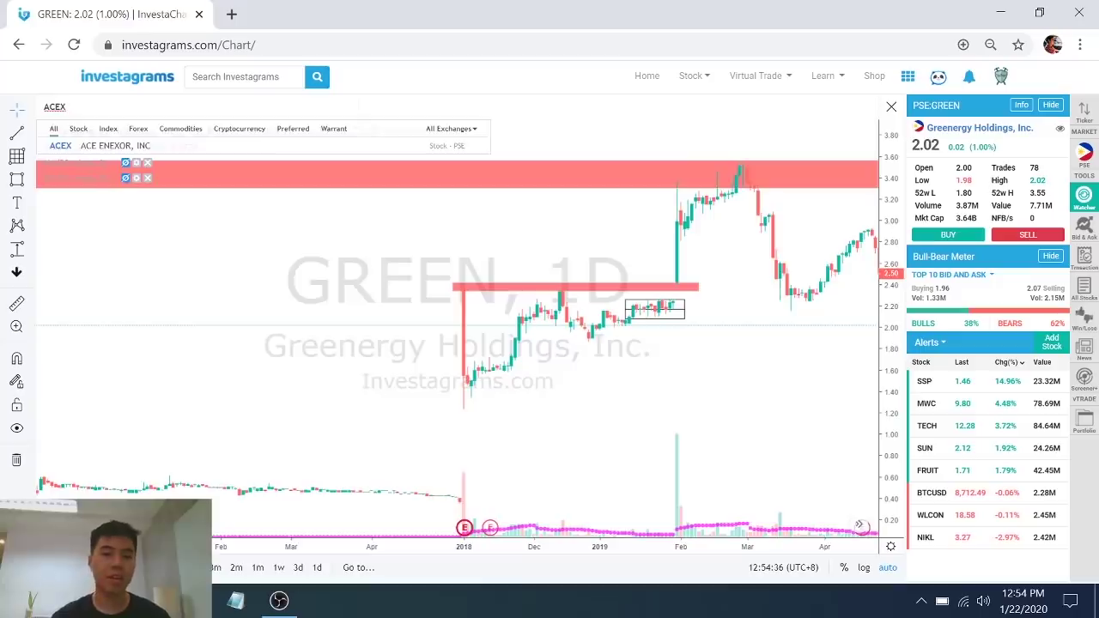
pyautogui.press('Return')
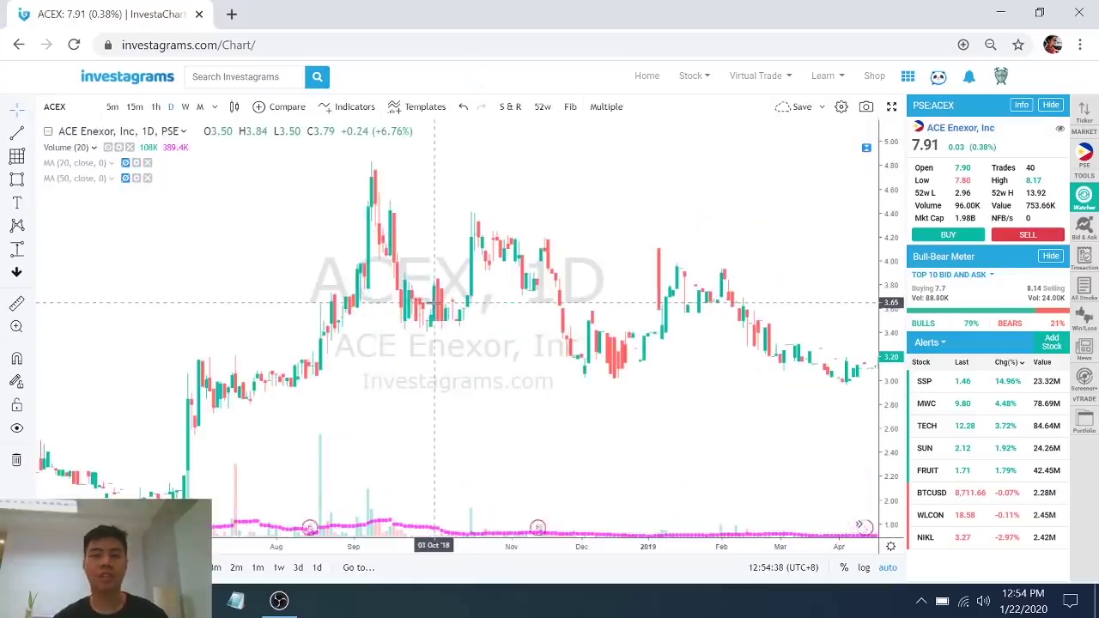
# Reset the ACEX chart to its latest candles and compress its price scale
pyautogui.scroll(-5, 435, 302)
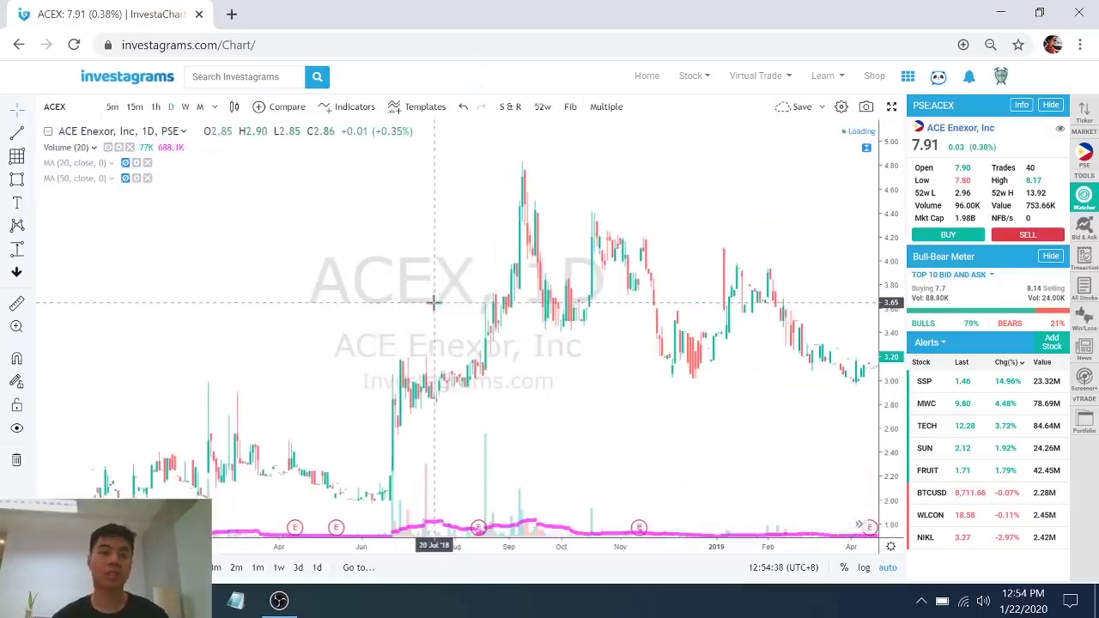
pyautogui.rightClick(453, 233)
pyautogui.click(498, 338)
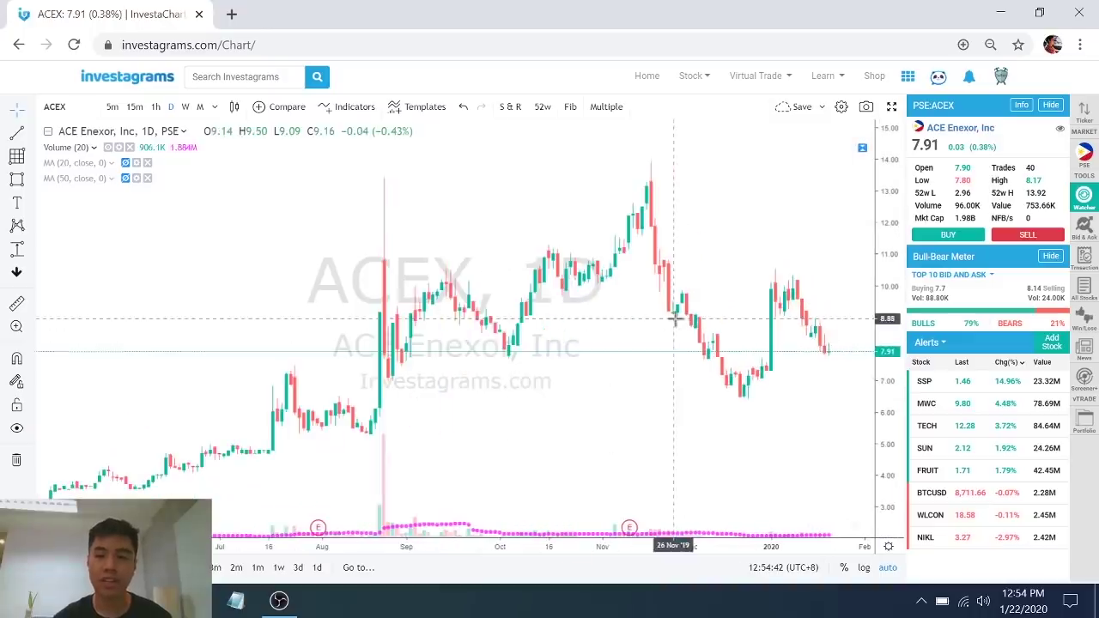
pyautogui.moveTo(888, 235); pyautogui.dragTo(875, 363)
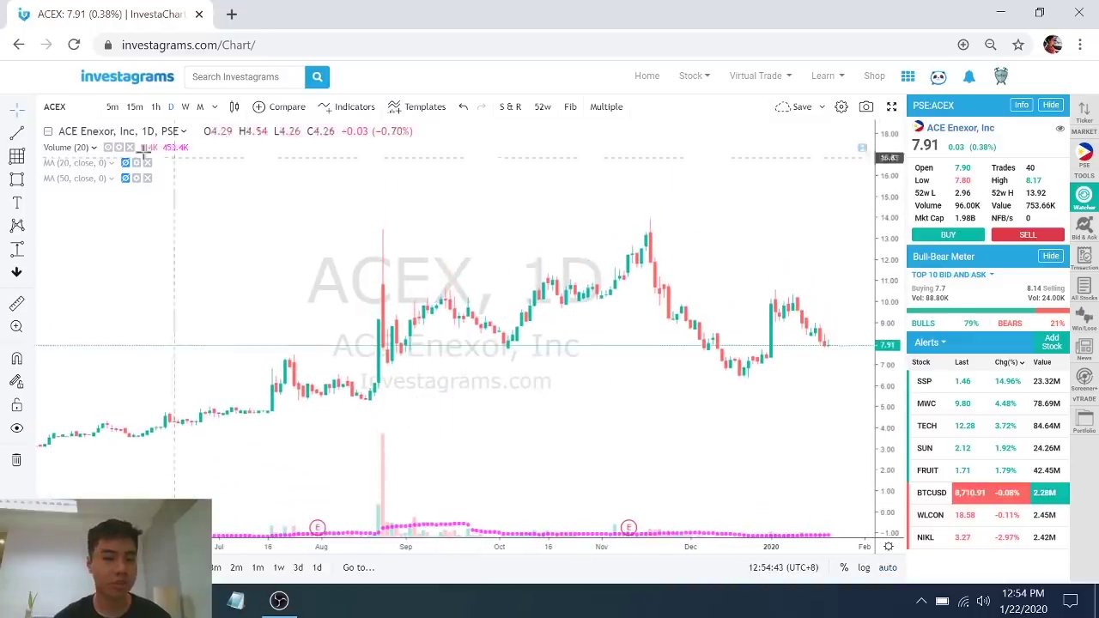
# Draw a red rectangle across the August and November 2019 highs at about 12.94 to 13.46, and show the 50-period moving average
pyautogui.click(18, 178)
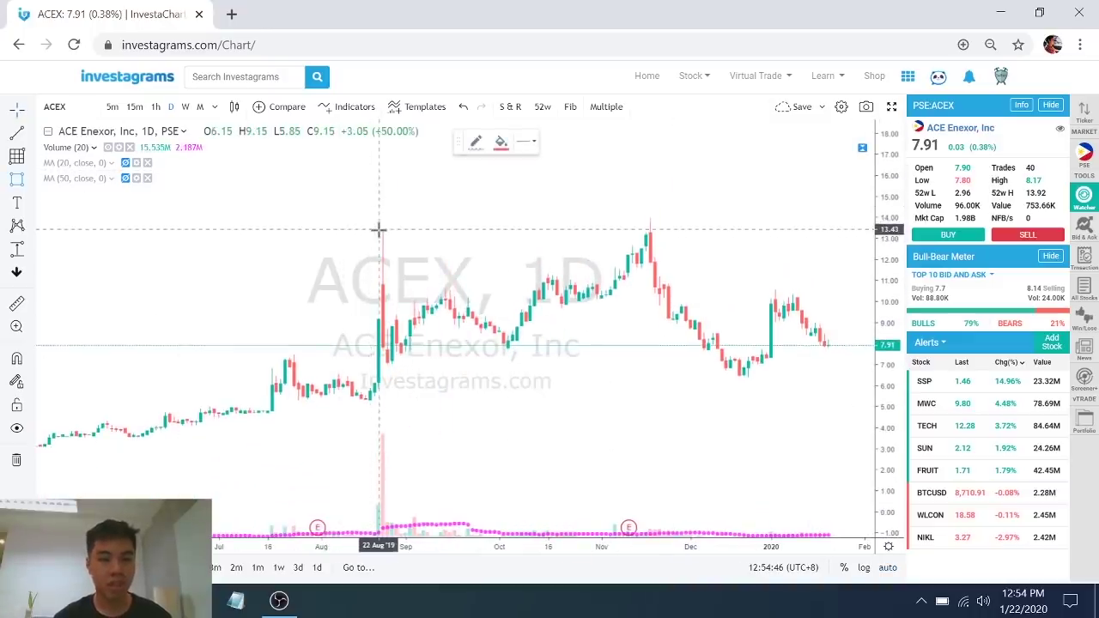
pyautogui.moveTo(374, 229); pyautogui.dragTo(664, 240)
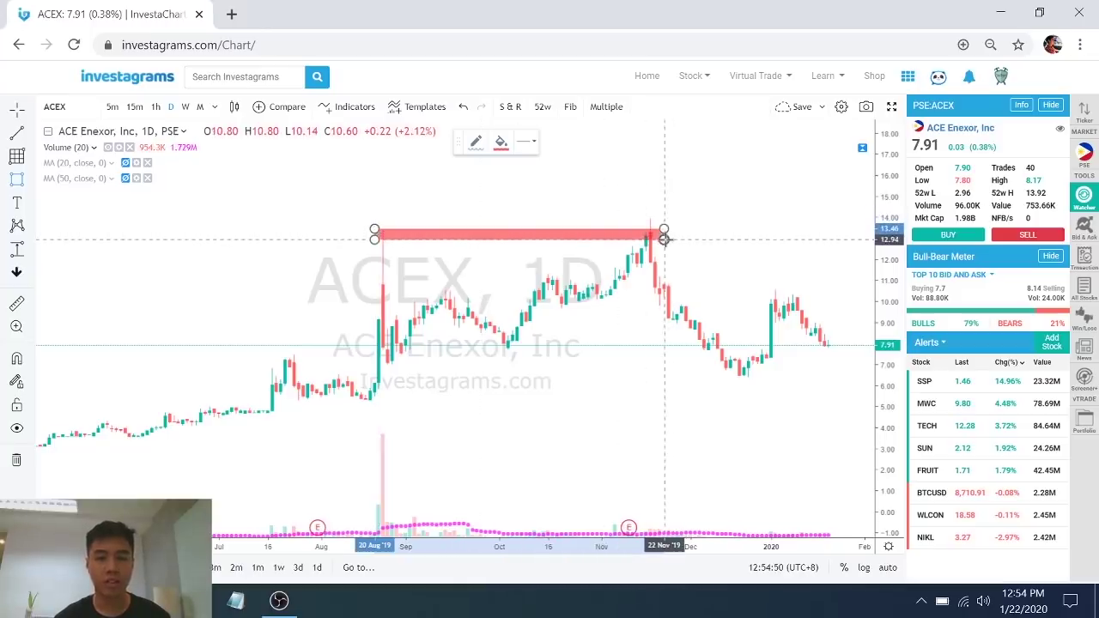
pyautogui.click(573, 197)
pyautogui.moveTo(307, 255); pyautogui.dragTo(344, 254)
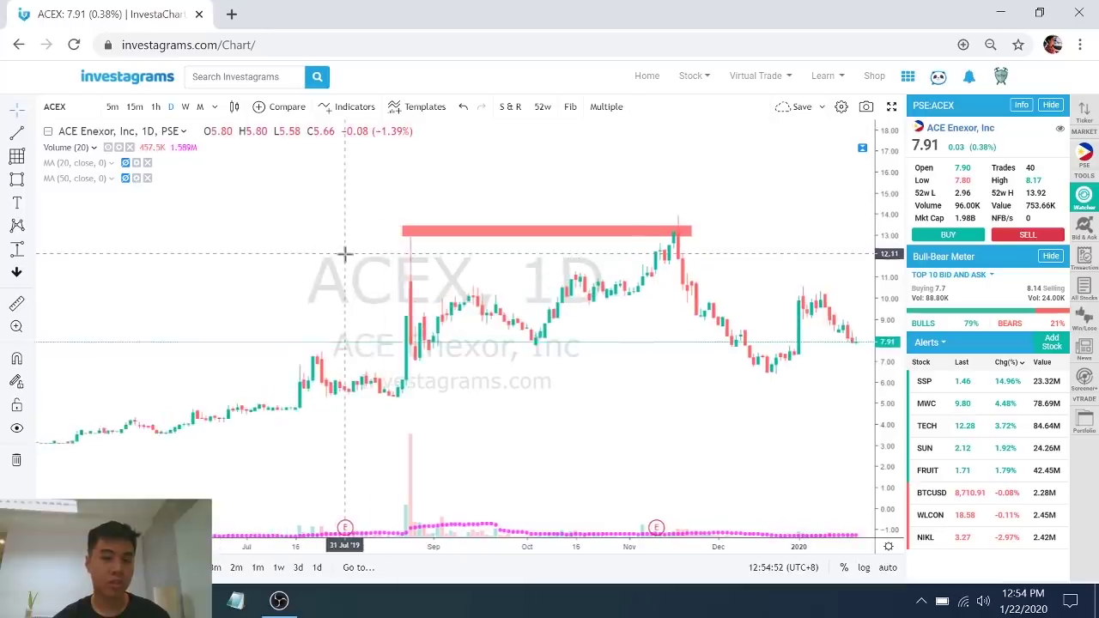
pyautogui.scroll(1, 345, 254)
pyautogui.click(125, 178)
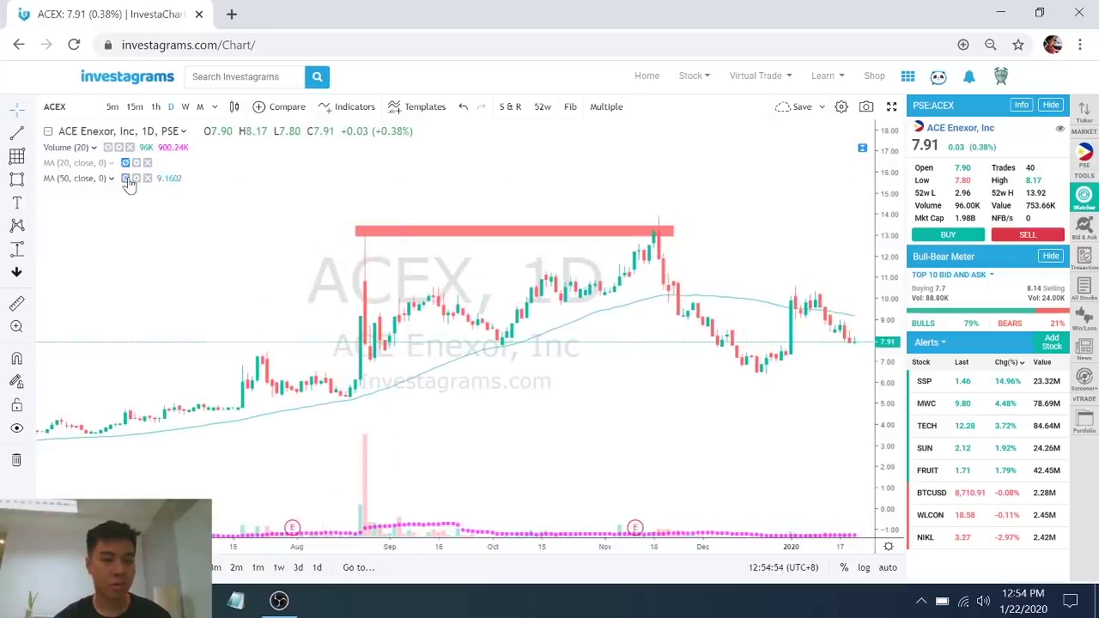
# Measure the price range from the 3 Oct '19 low at about 7.70 up to the red zone at about 13.37, and delete the measurement
pyautogui.click(17, 255)
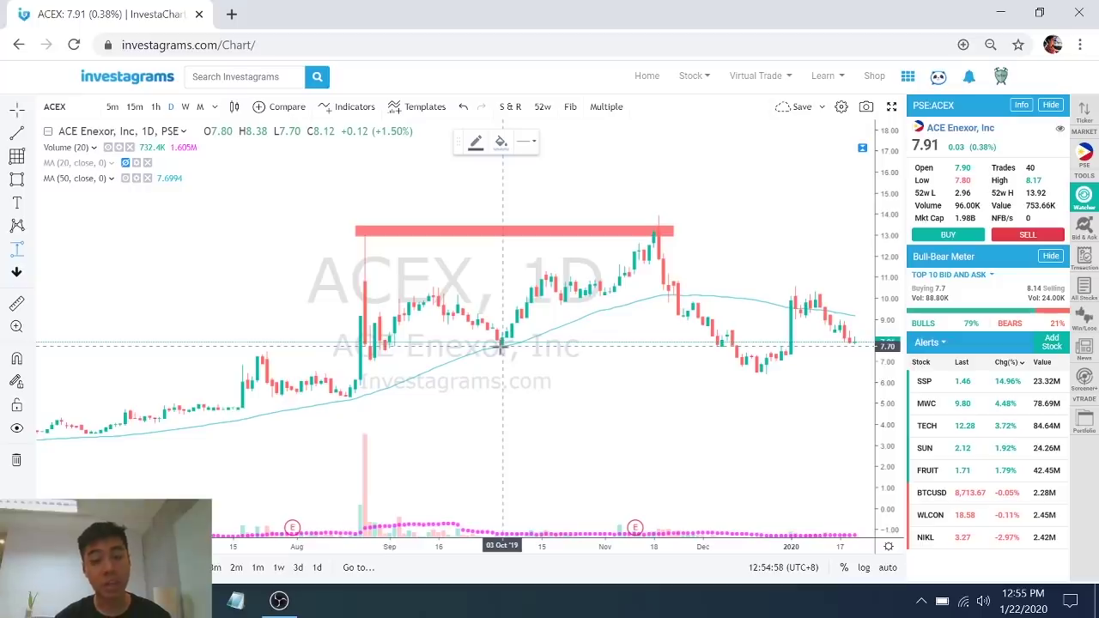
pyautogui.click(503, 345)
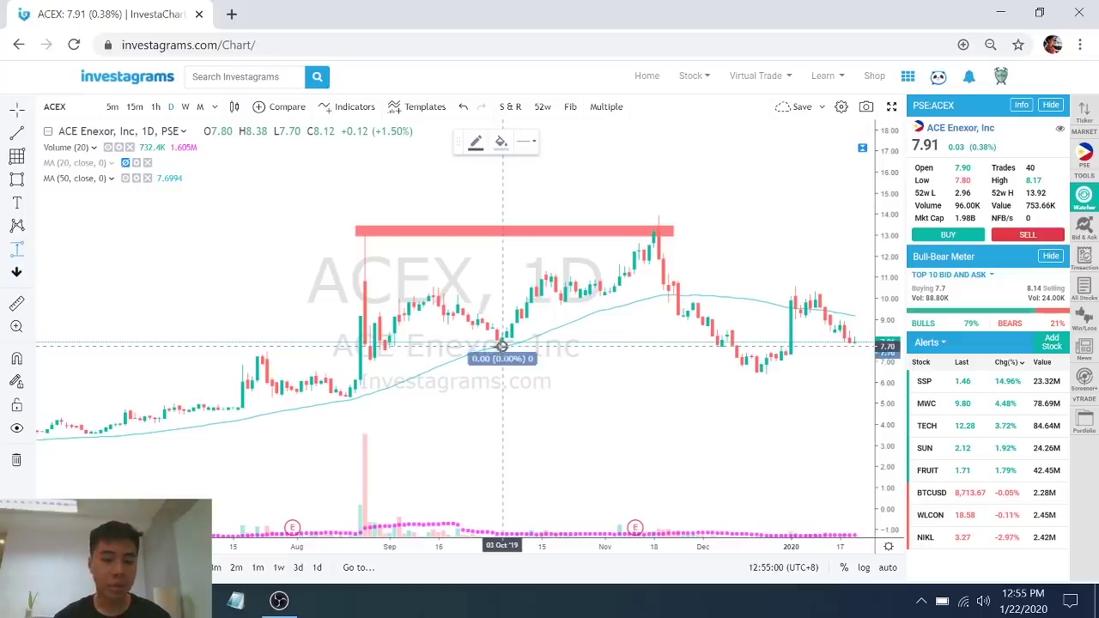
pyautogui.click(551, 228)
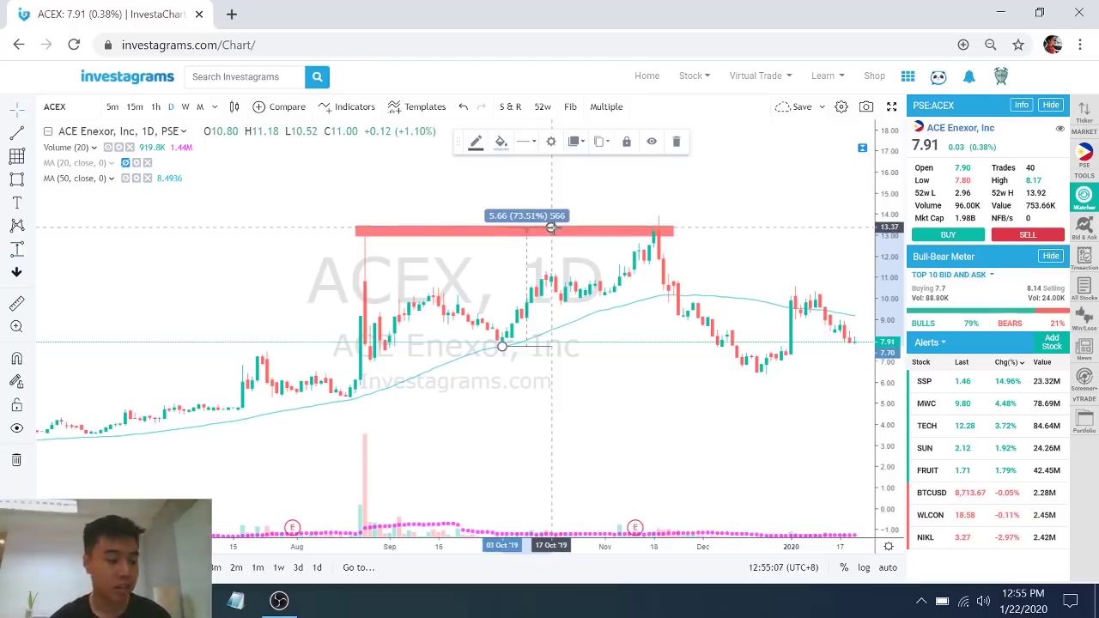
pyautogui.click(677, 142)
# Load the chart for the stock ACEPH
pyautogui.click(62, 107)
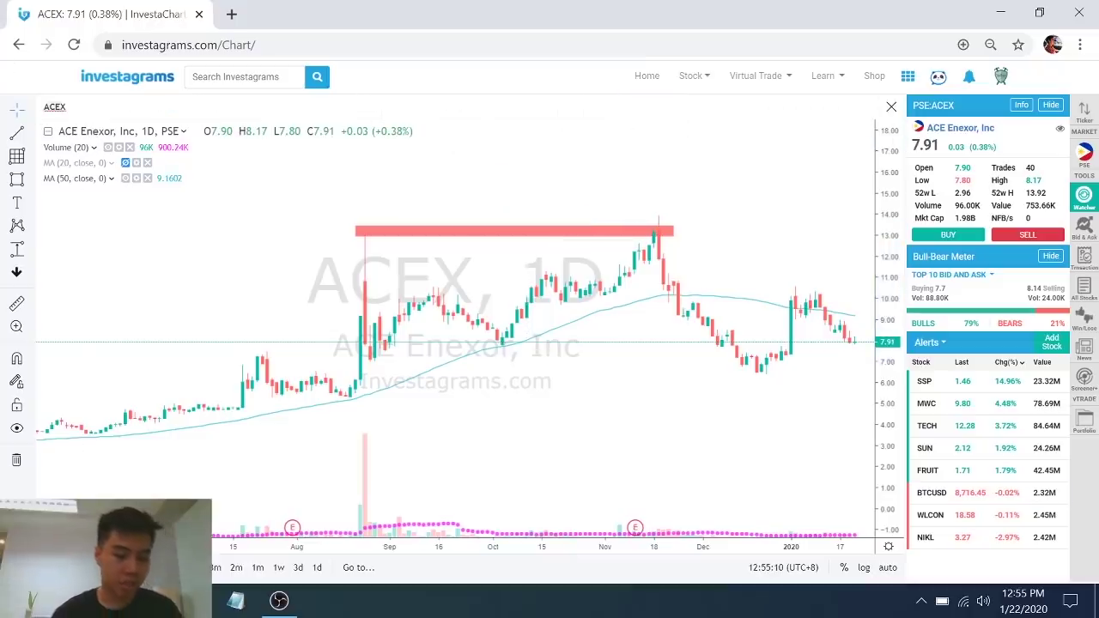
pyautogui.press('BackSpace')
pyautogui.press('Return')
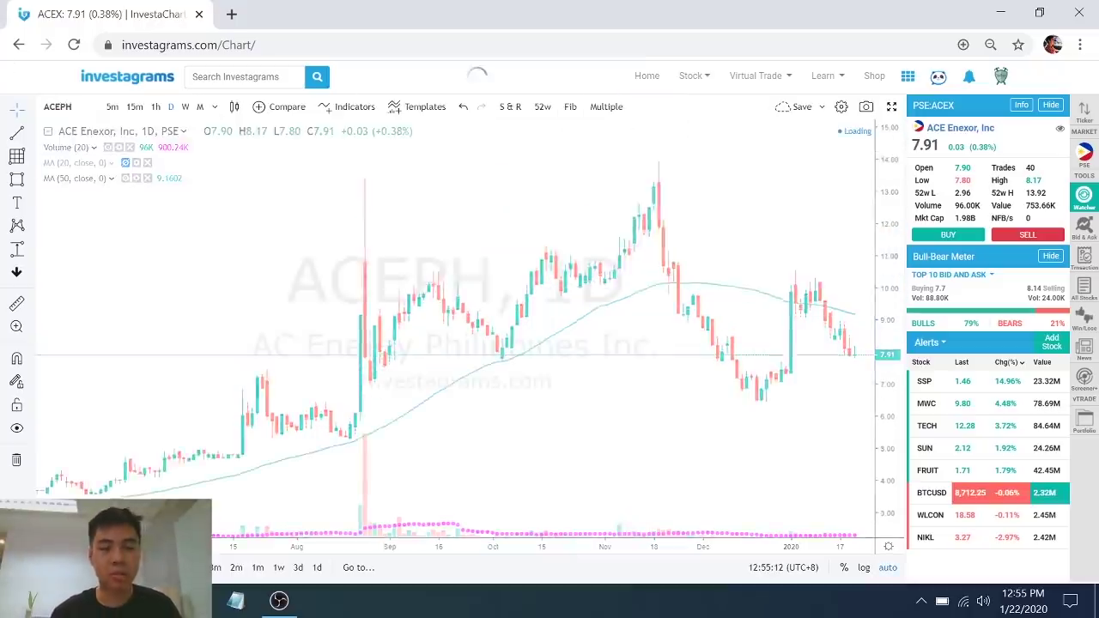
# Examine ACEPH's daily price history from the 2018 decline through the 2019 uptrend against the 50-period moving average
pyautogui.scroll(-3, 549, 415)
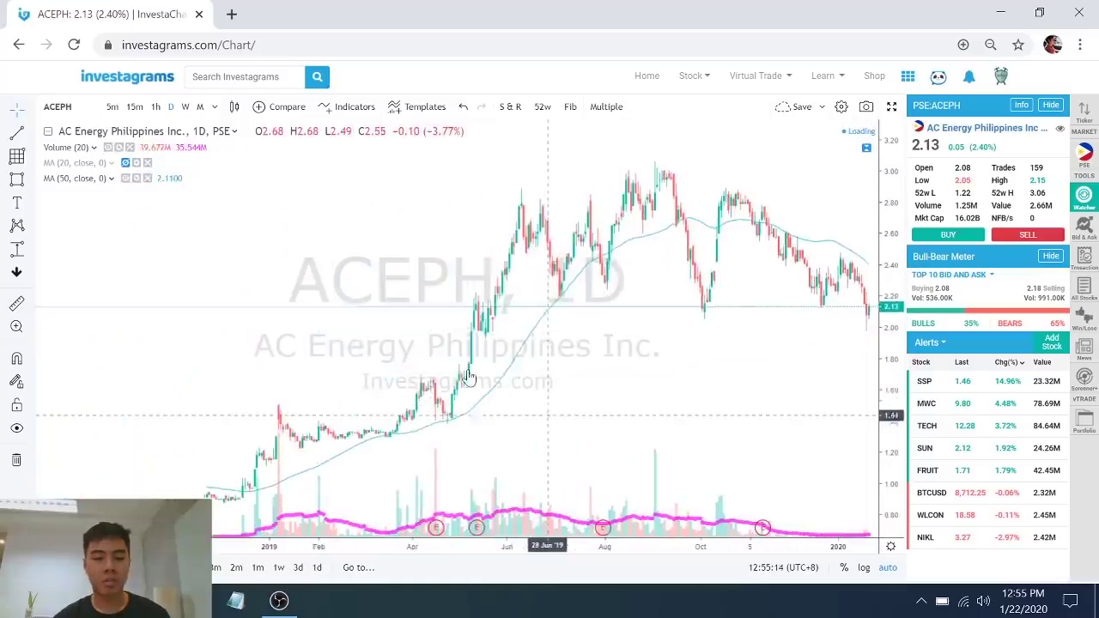
pyautogui.moveTo(347, 293); pyautogui.dragTo(486, 268)
pyautogui.scroll(-2, 486, 269)
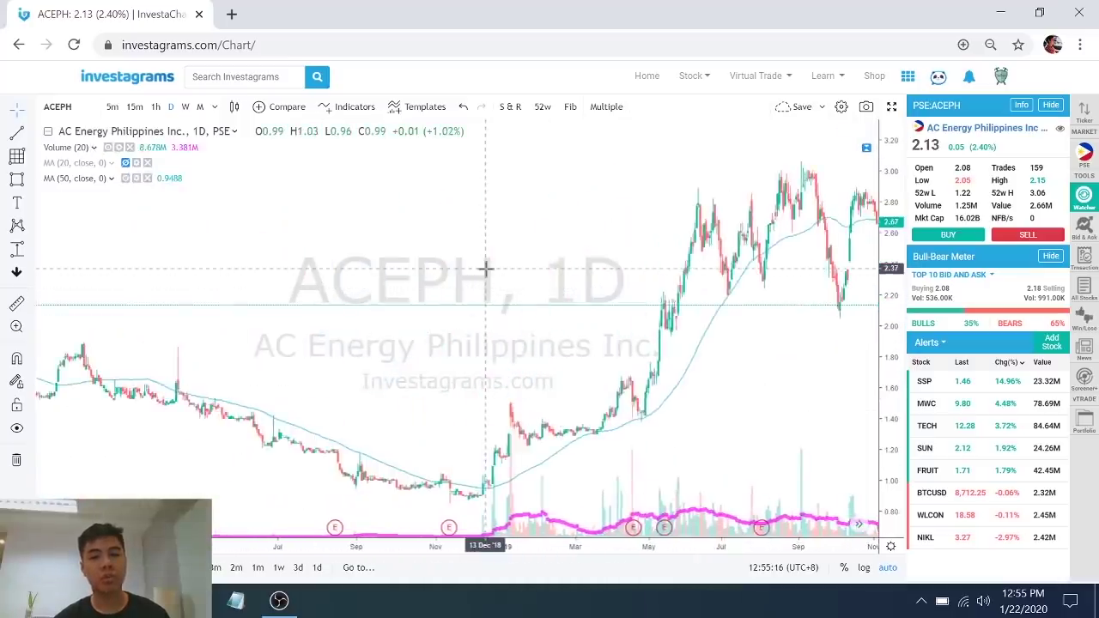
pyautogui.scroll(-3, 485, 268)
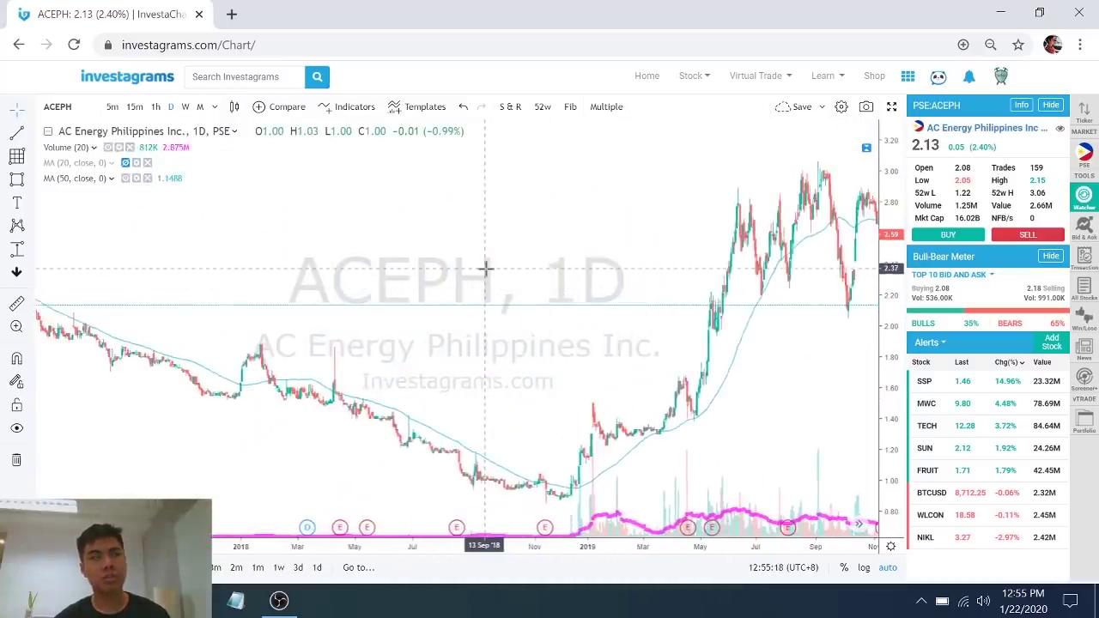
pyautogui.scroll(3, 485, 269)
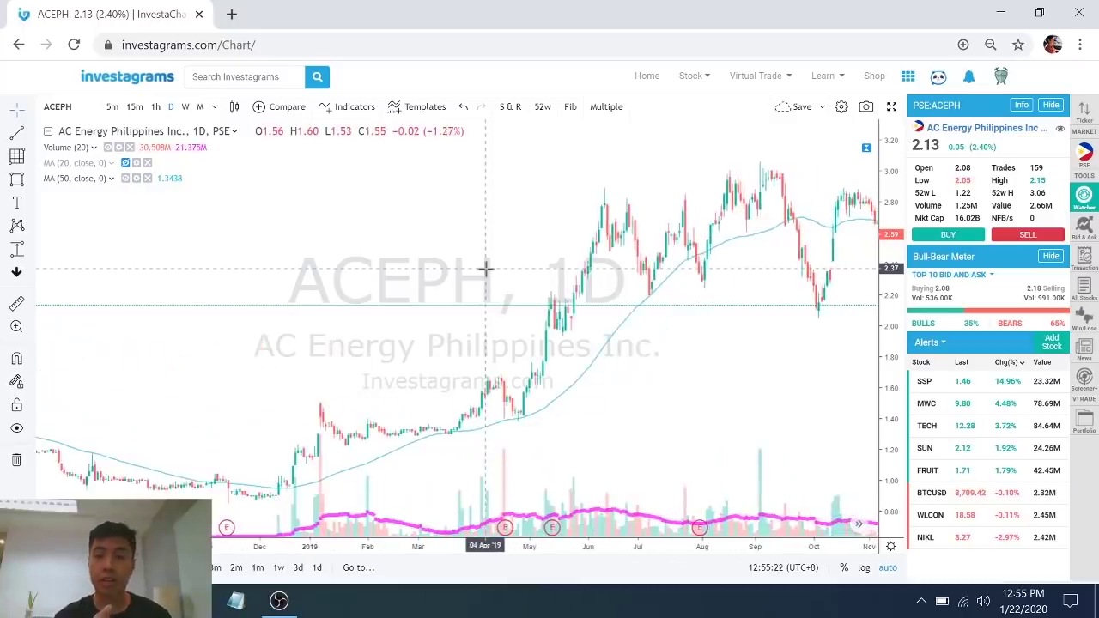
pyautogui.scroll(3, 485, 268)
pyautogui.moveTo(302, 284); pyautogui.dragTo(218, 284)
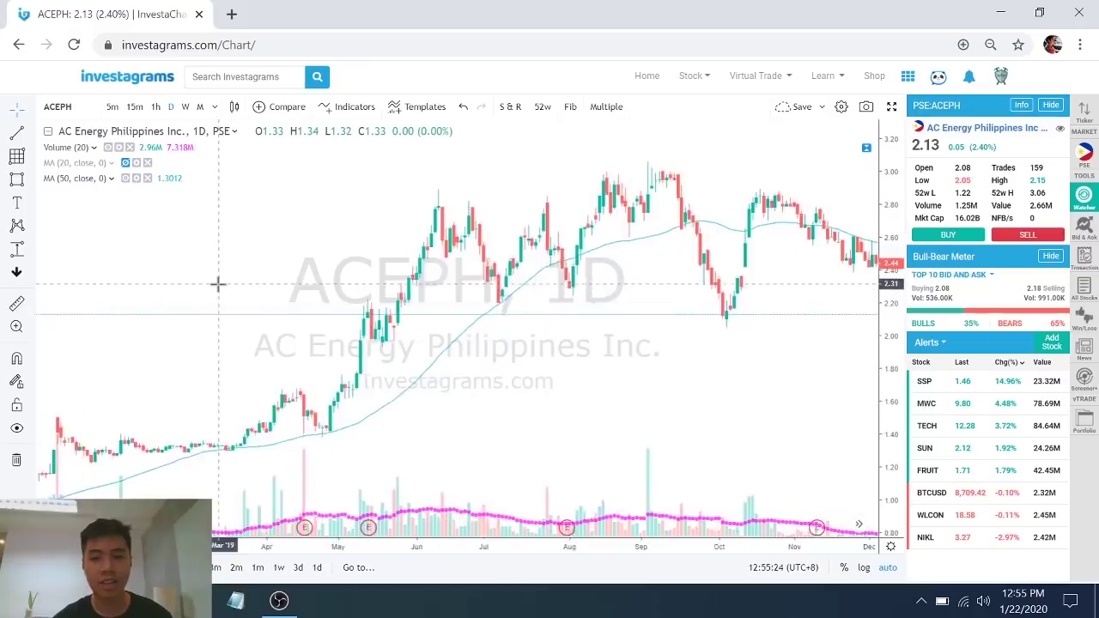
pyautogui.scroll(-3, 218, 284)
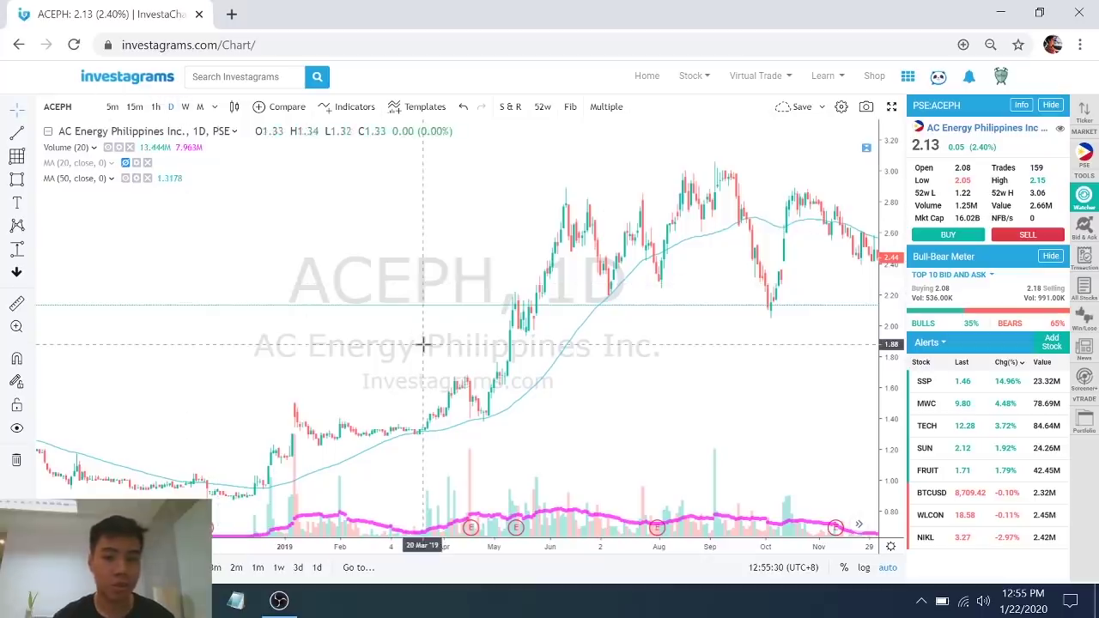
pyautogui.scroll(-3, 422, 343)
# On the monthly timeframe, draw a red rectangle across the 2013, 2016 and 2019 highs at about 2.93 to 3.00, from Feb '13 to Jan '20
pyautogui.click(200, 106)
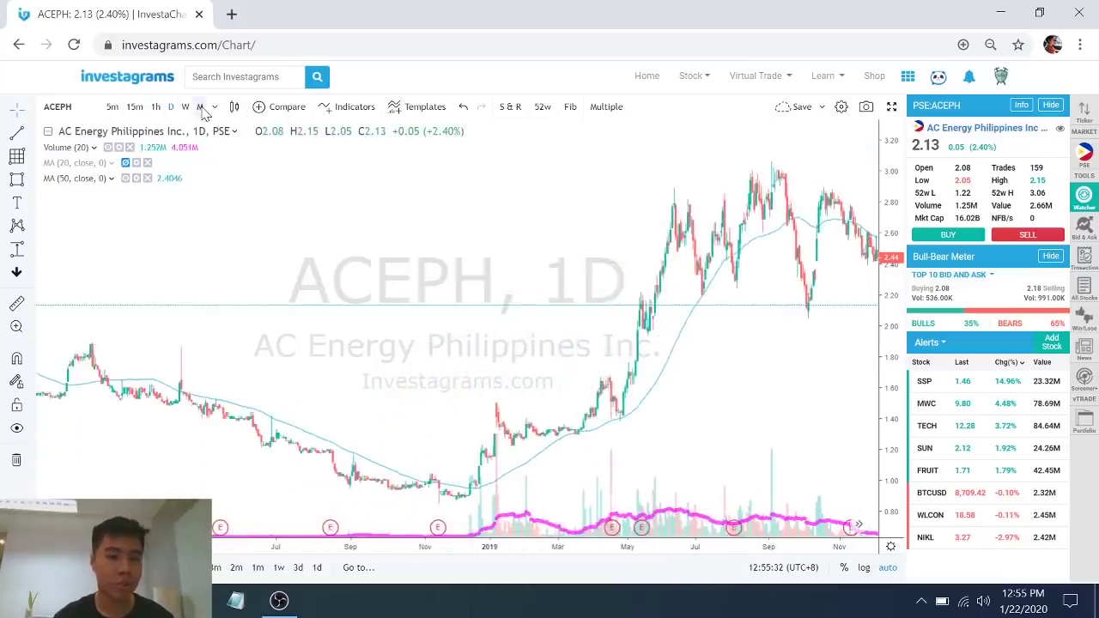
pyautogui.scroll(3, 602, 329)
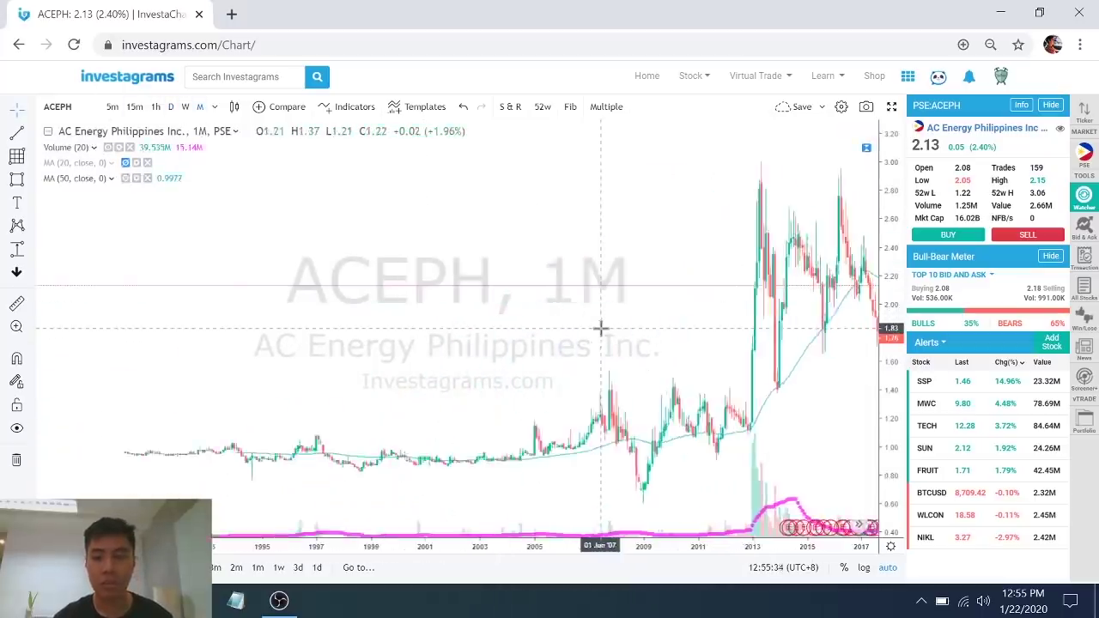
pyautogui.hscroll(3, 601, 329)
pyautogui.scroll(2, 601, 329)
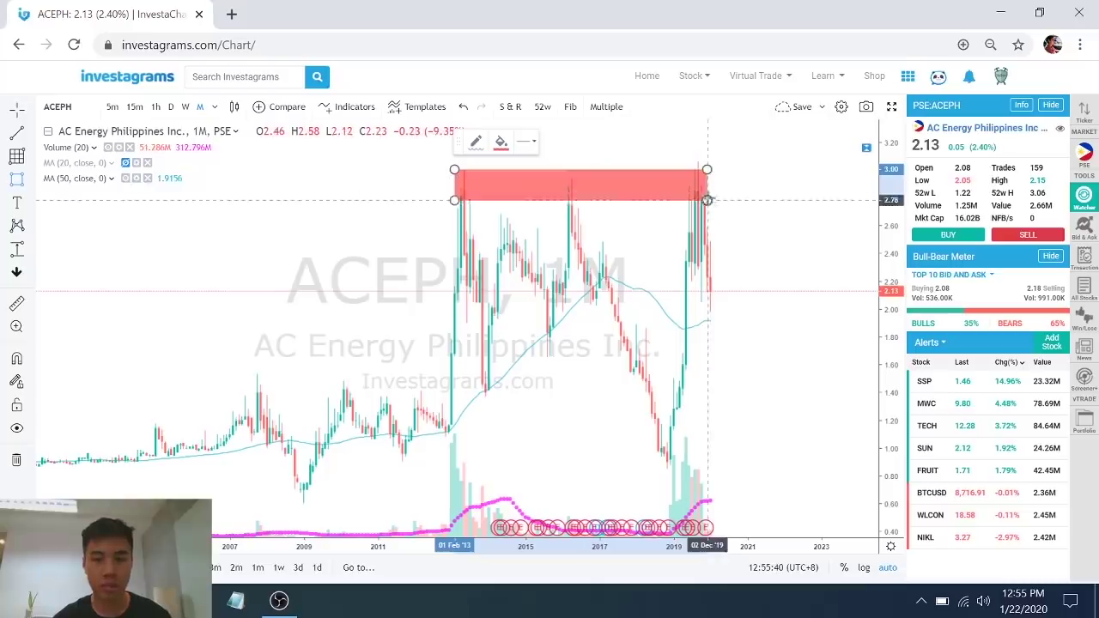
pyautogui.moveTo(707, 200)
pyautogui.mouseDown()
pyautogui.moveTo(712, 184)
pyautogui.moveTo(86, 179)
pyautogui.moveTo(336, 160)
pyautogui.moveTo(679, 194)
pyautogui.moveTo(706, 181)
pyautogui.moveTo(360, 193)
pyautogui.moveTo(740, 183)
pyautogui.moveTo(701, 184)
pyautogui.moveTo(710, 179)
pyautogui.mouseUp()
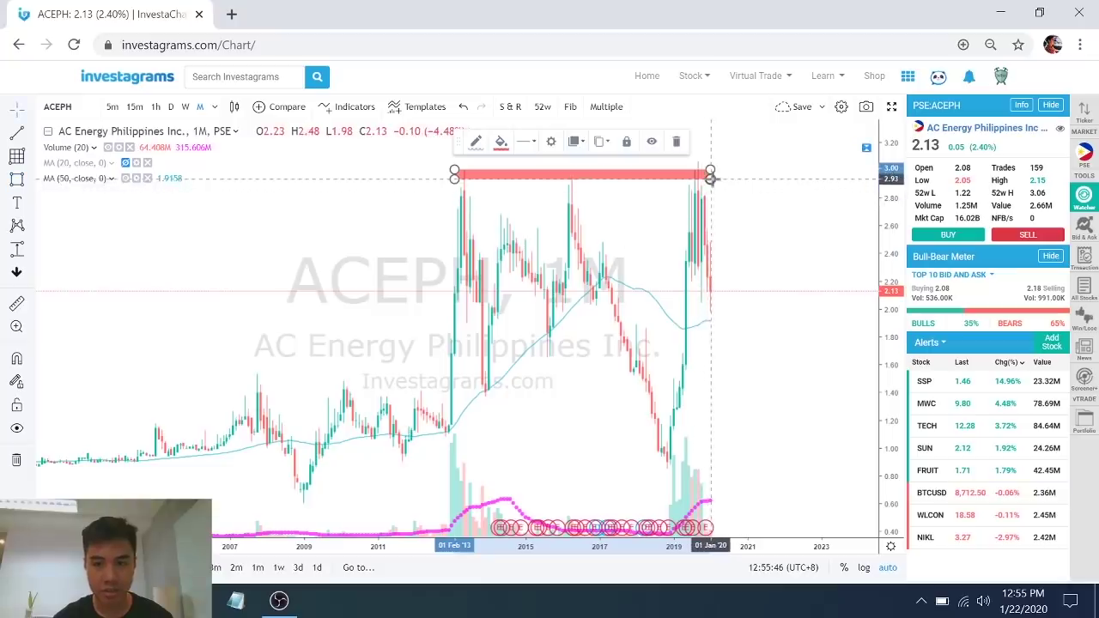
pyautogui.click(748, 212)
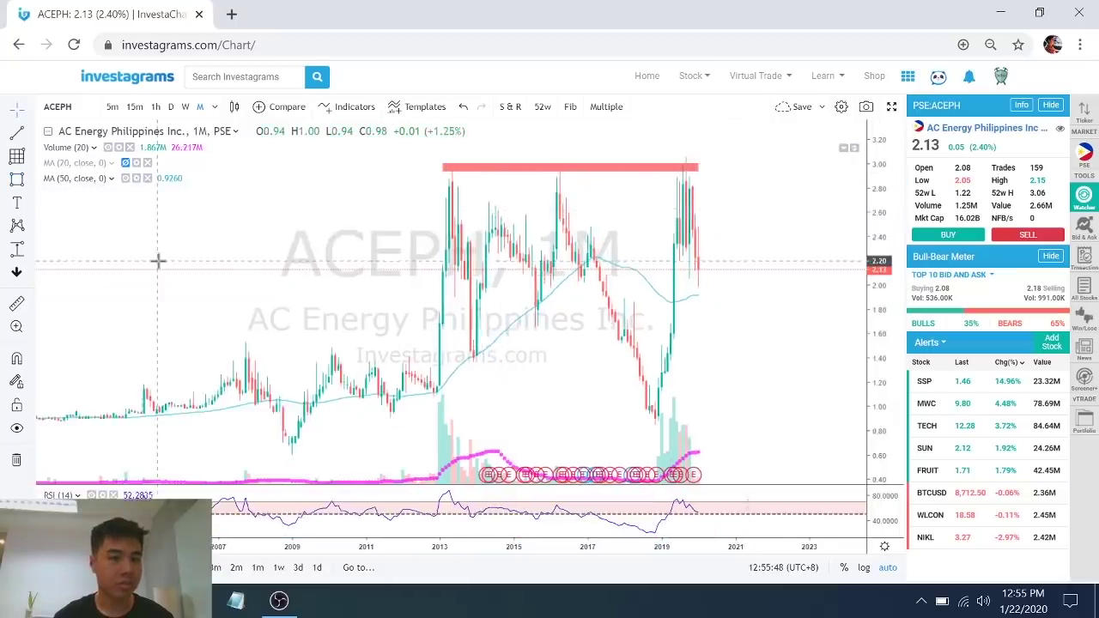
# Draw a second red rectangle below the first zone at about 2.64 to 2.70, from Dec '12 to Dec '19
pyautogui.click(17, 182)
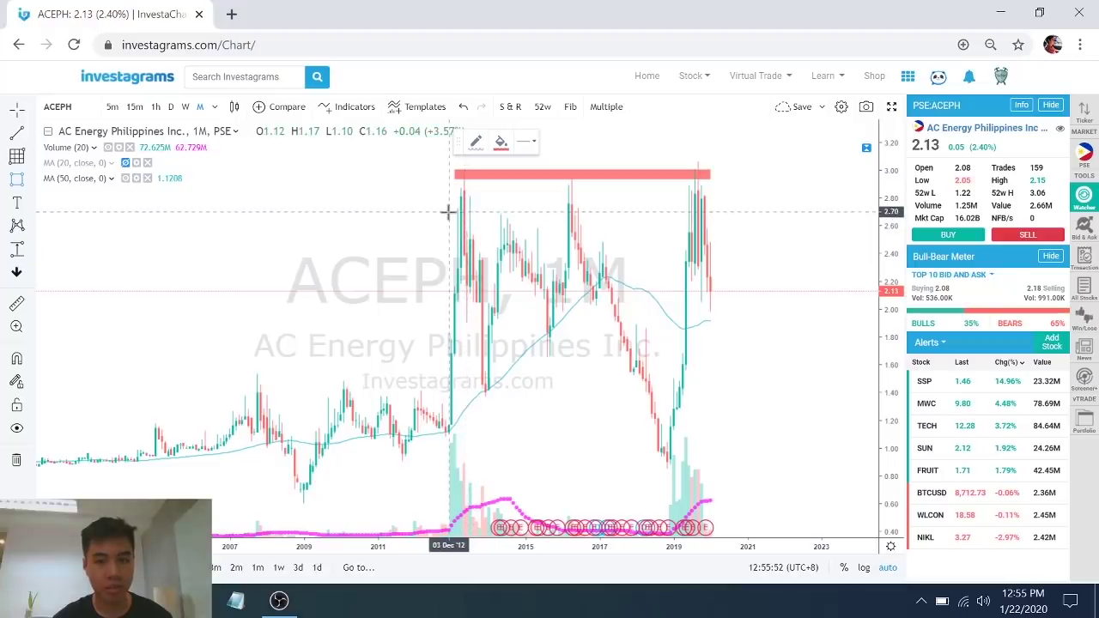
pyautogui.moveTo(449, 214); pyautogui.dragTo(710, 214)
# On the daily timeframe, draw a red rectangle above the April 2019 highs at about 1.71 to 1.73, from 26 Mar to 14 May '19
pyautogui.click(171, 107)
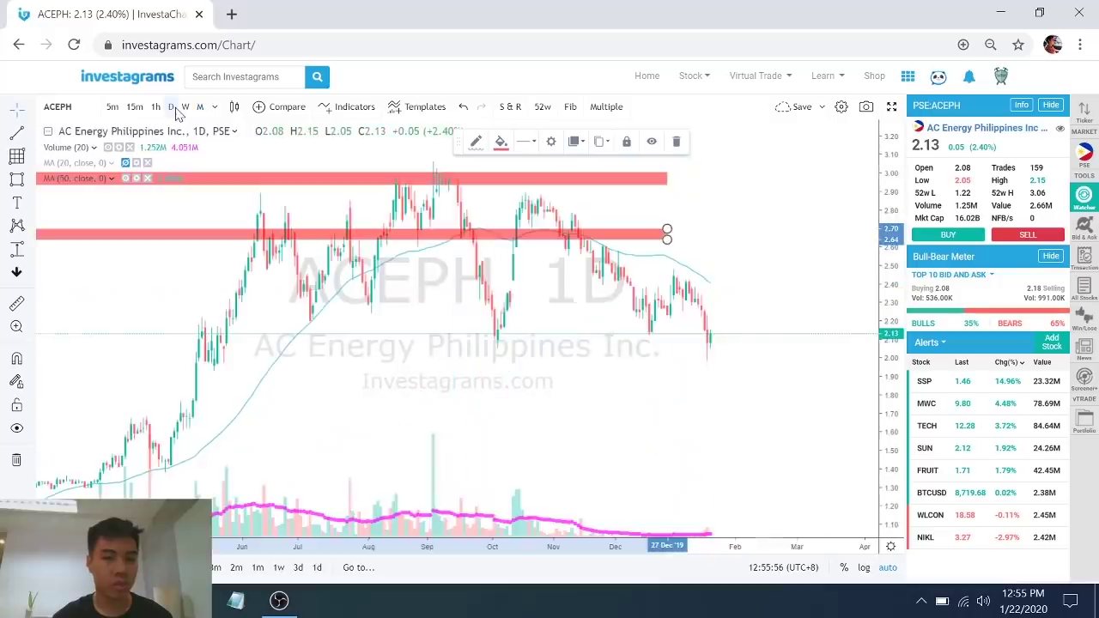
pyautogui.rightClick(359, 321)
pyautogui.click(412, 420)
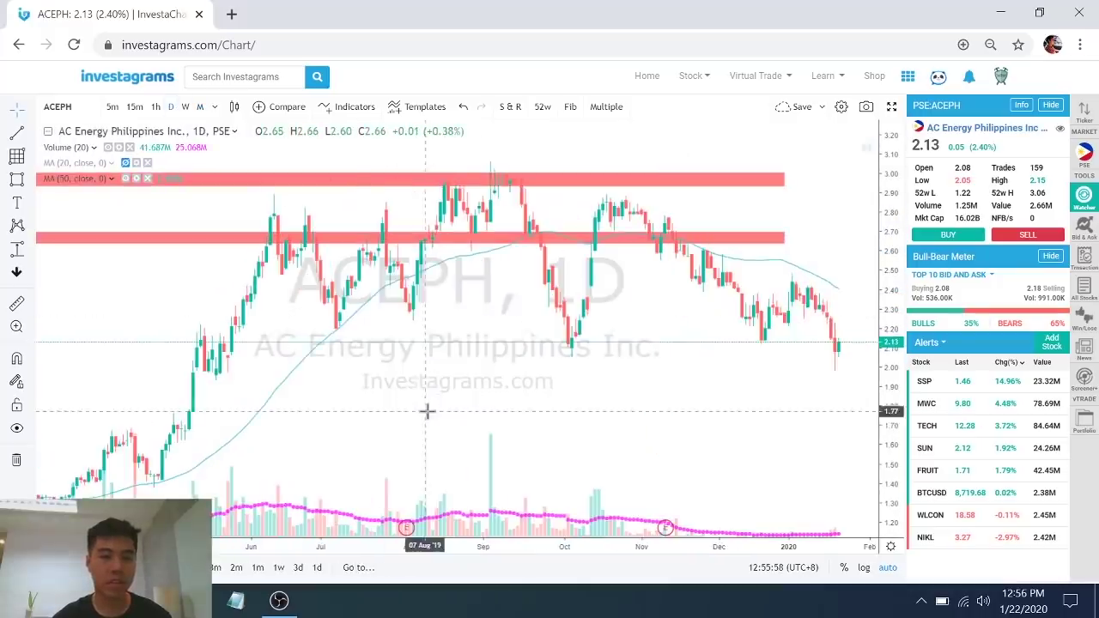
pyautogui.moveTo(314, 279); pyautogui.dragTo(768, 250)
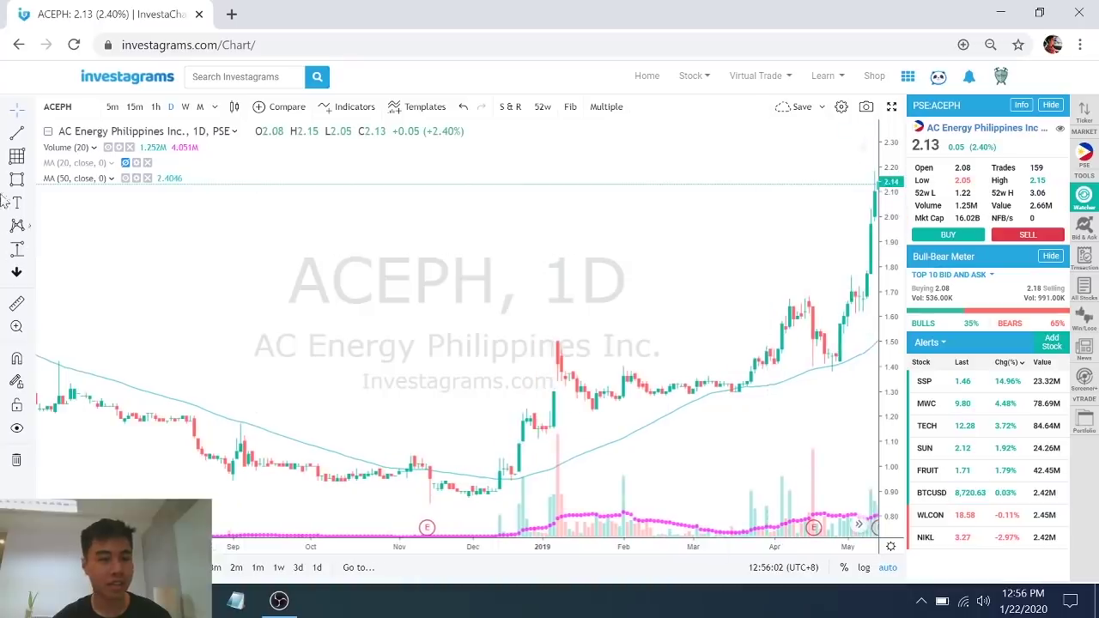
pyautogui.click(758, 283)
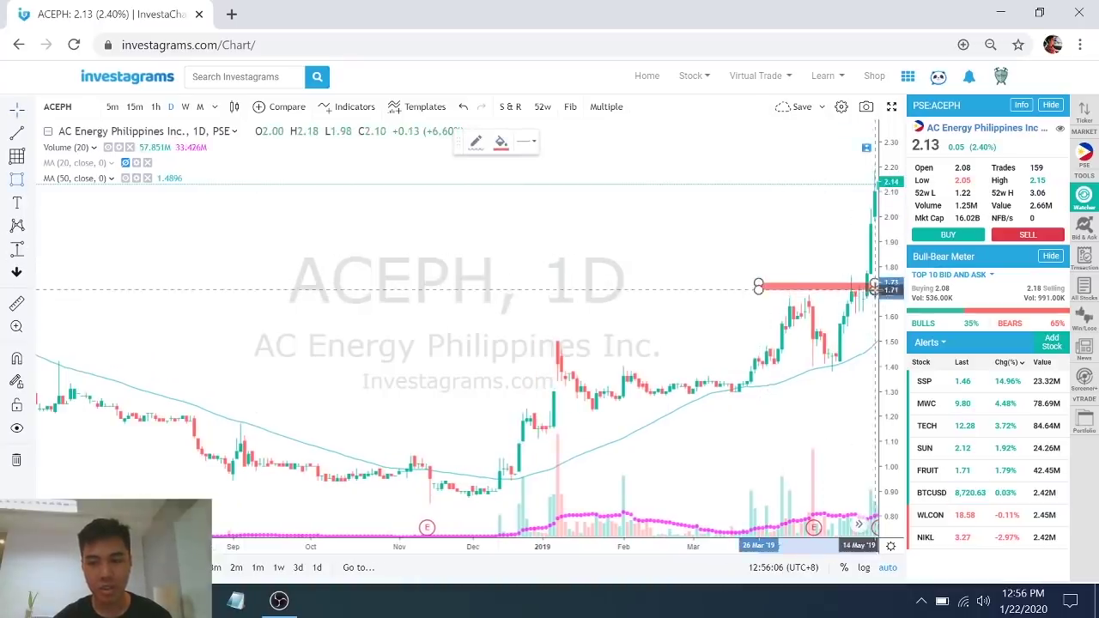
pyautogui.click(875, 291)
pyautogui.doubleClick(785, 242)
pyautogui.doubleClick(741, 246)
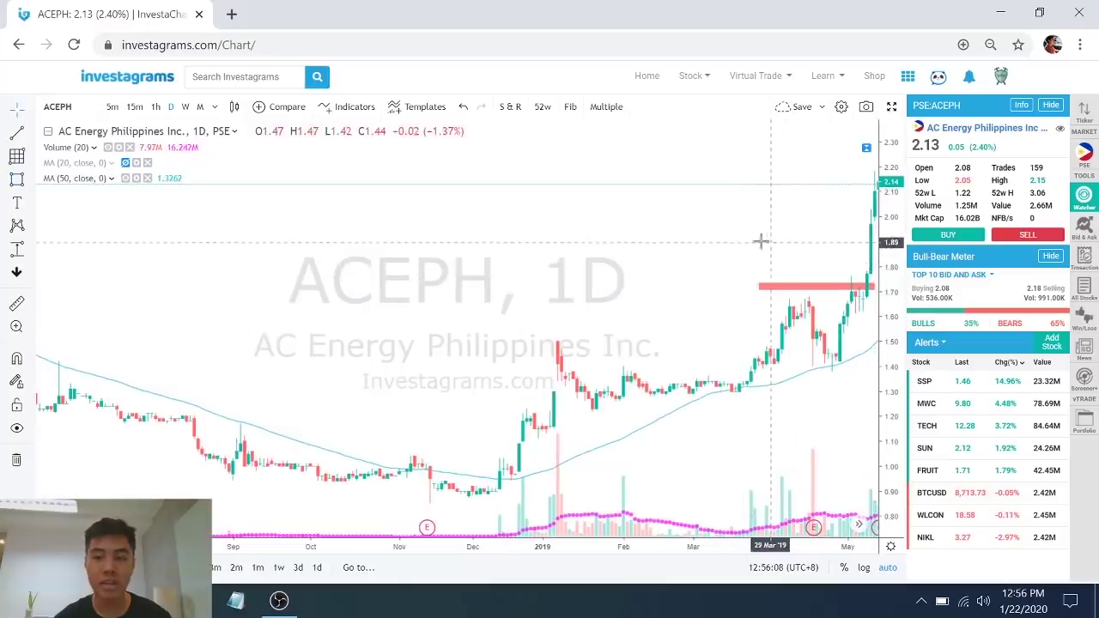
pyautogui.moveTo(728, 233); pyautogui.dragTo(694, 241)
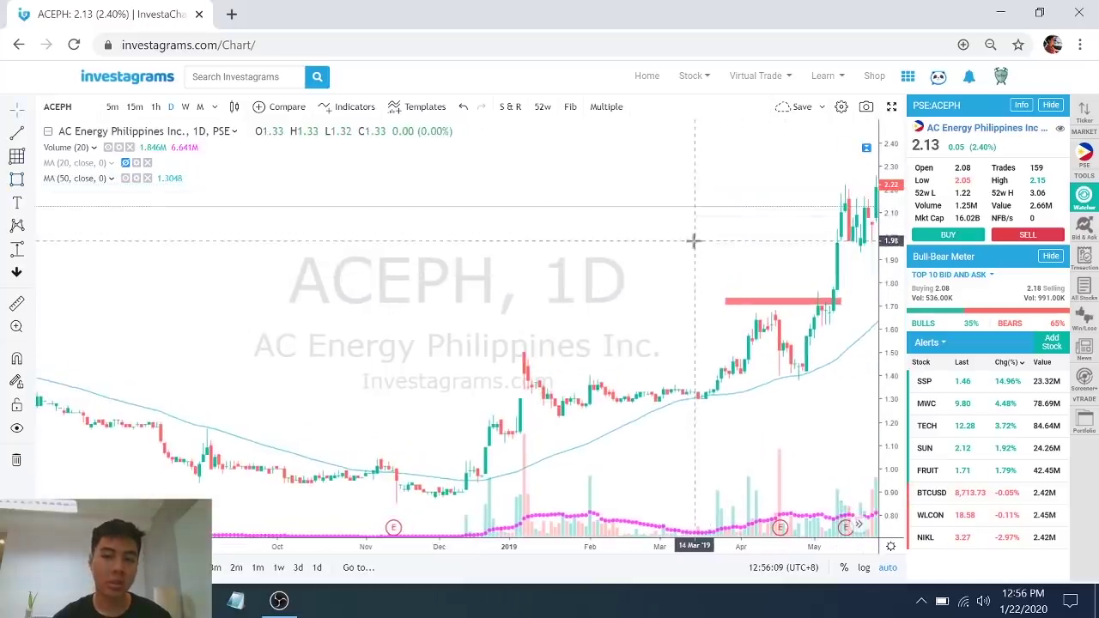
# Review the two upper resistance zones on the monthly timeframe and return to the daily timeframe
pyautogui.click(201, 109)
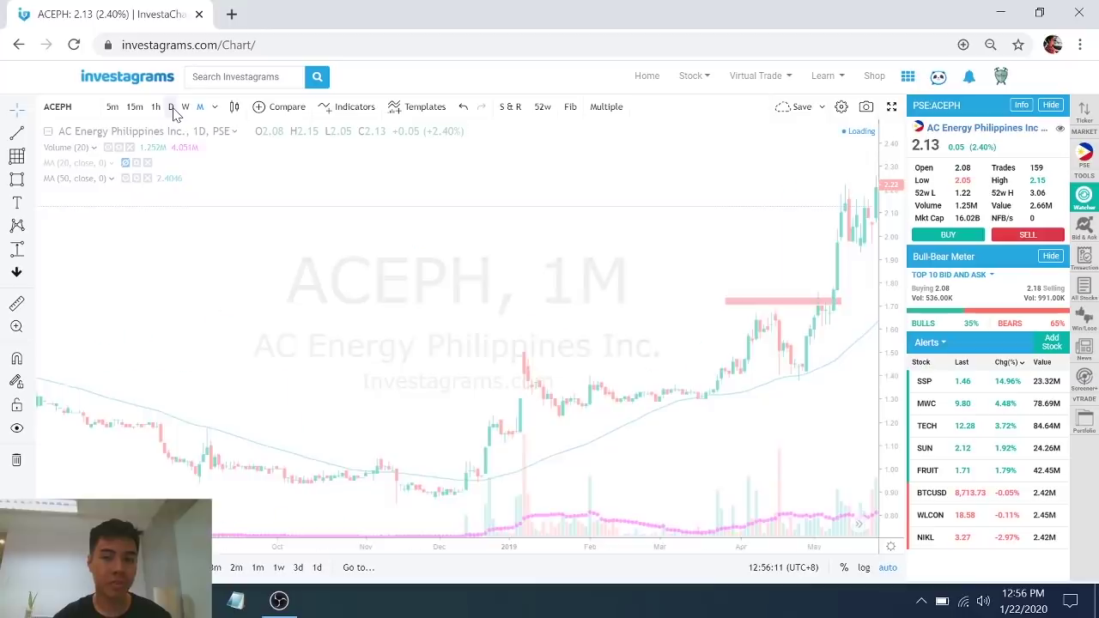
pyautogui.moveTo(326, 325); pyautogui.dragTo(119, 370)
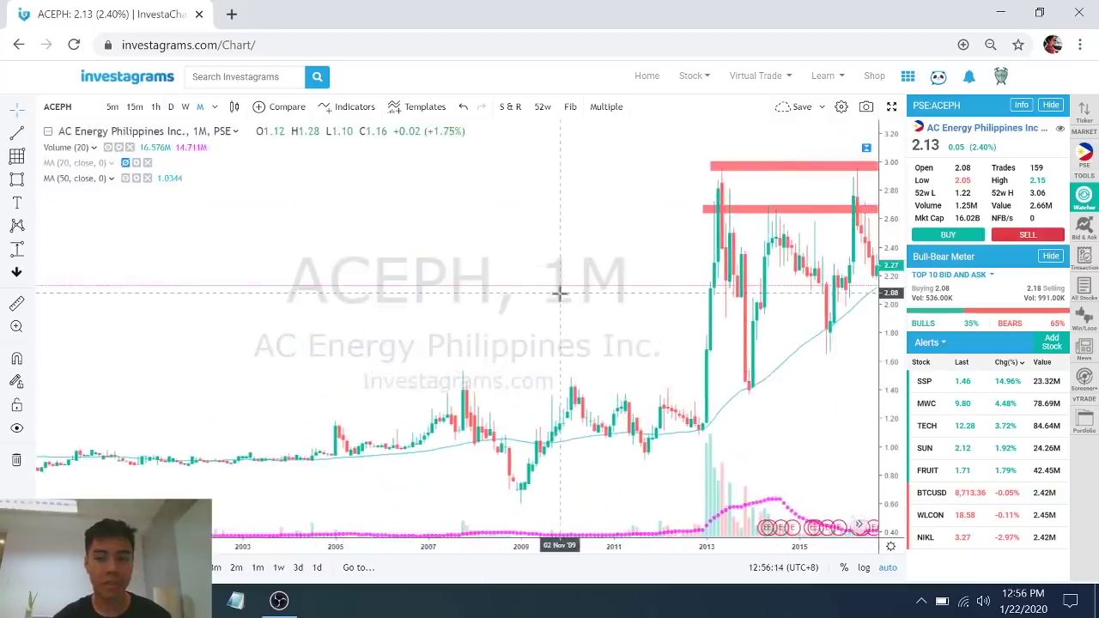
pyautogui.moveTo(559, 292); pyautogui.dragTo(253, 331)
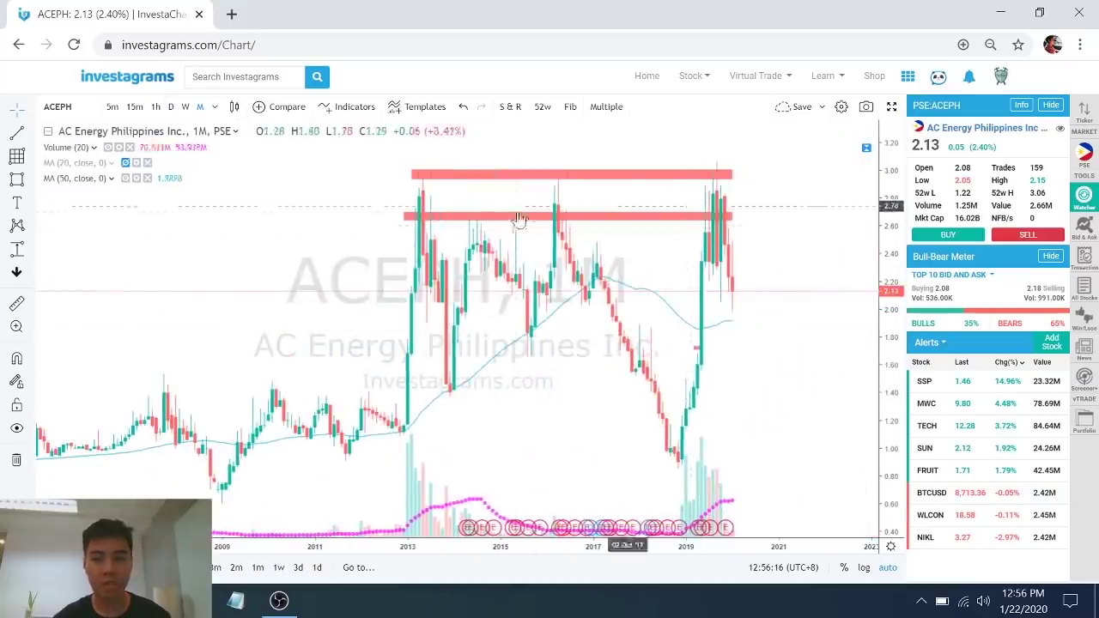
pyautogui.click(171, 106)
# Measure the price range from the May 2019 breakout at about 1.70 up to the lower resistance zone at about 2.66
pyautogui.scroll(-2, 473, 278)
pyautogui.moveTo(273, 277); pyautogui.dragTo(576, 269)
pyautogui.click(19, 253)
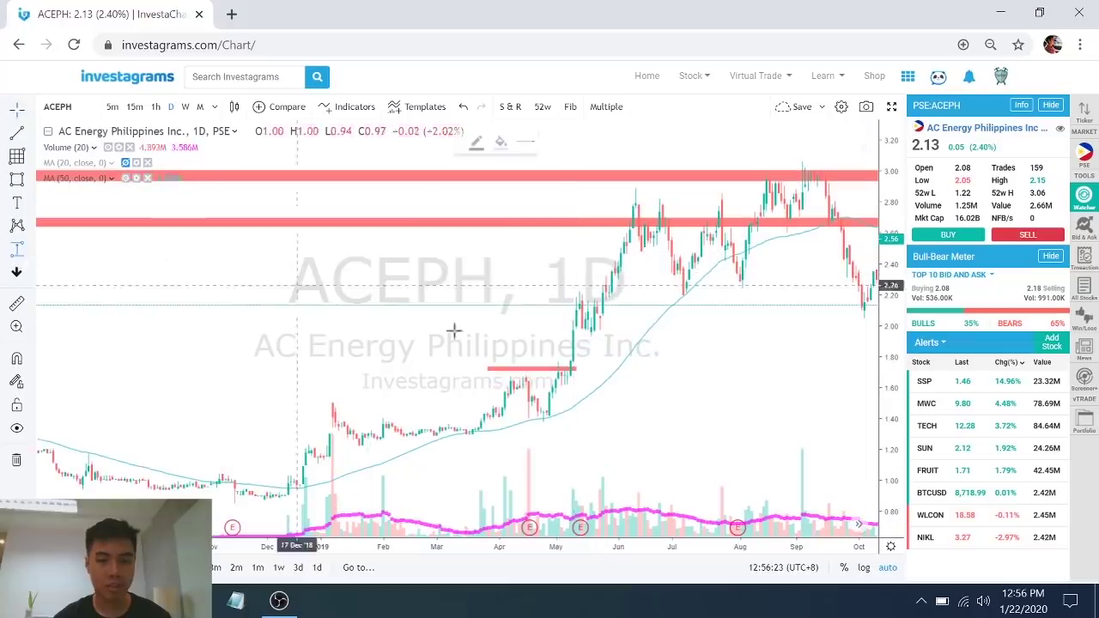
pyautogui.click(564, 371)
pyautogui.click(605, 223)
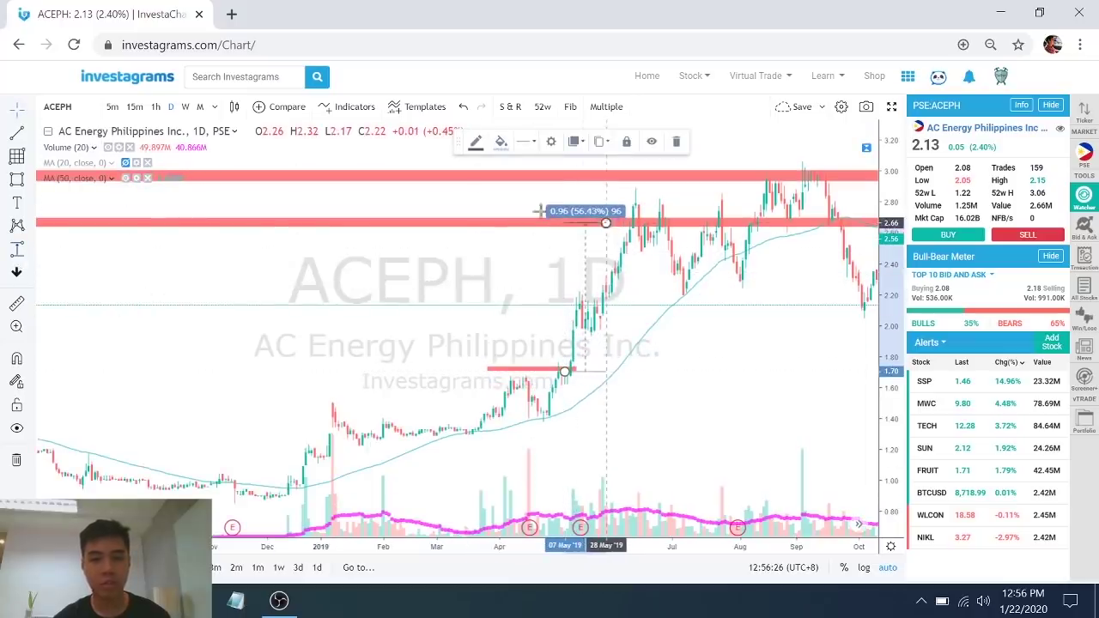
# Add a second price range measurement from the breakout at about 1.70 up to the upper resistance zone near 3.00
pyautogui.click(16, 250)
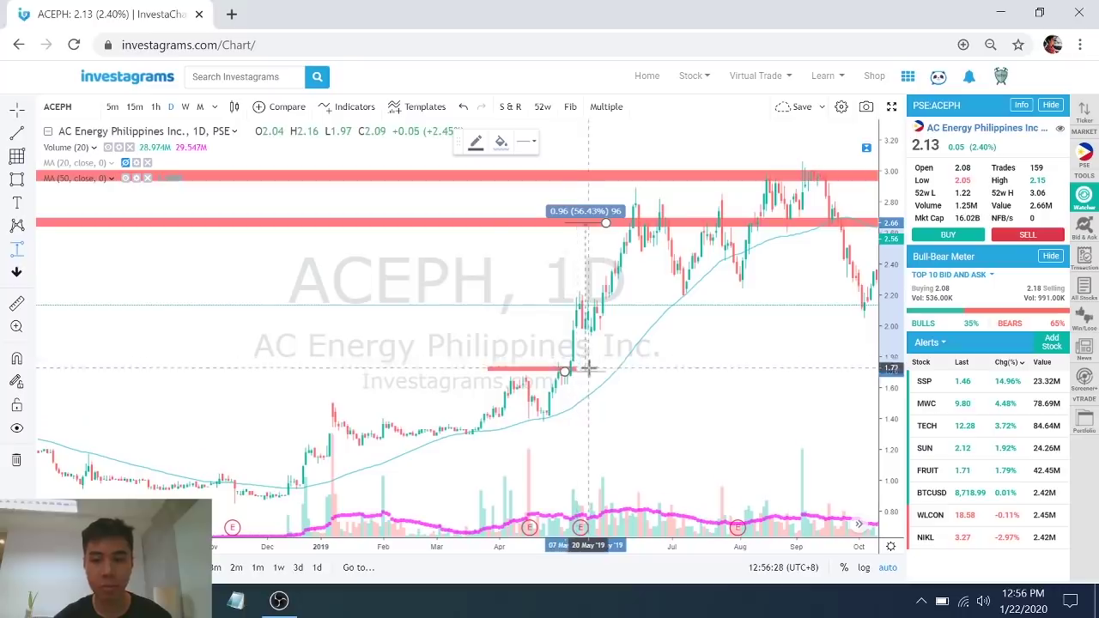
pyautogui.click(588, 371)
pyautogui.click(822, 176)
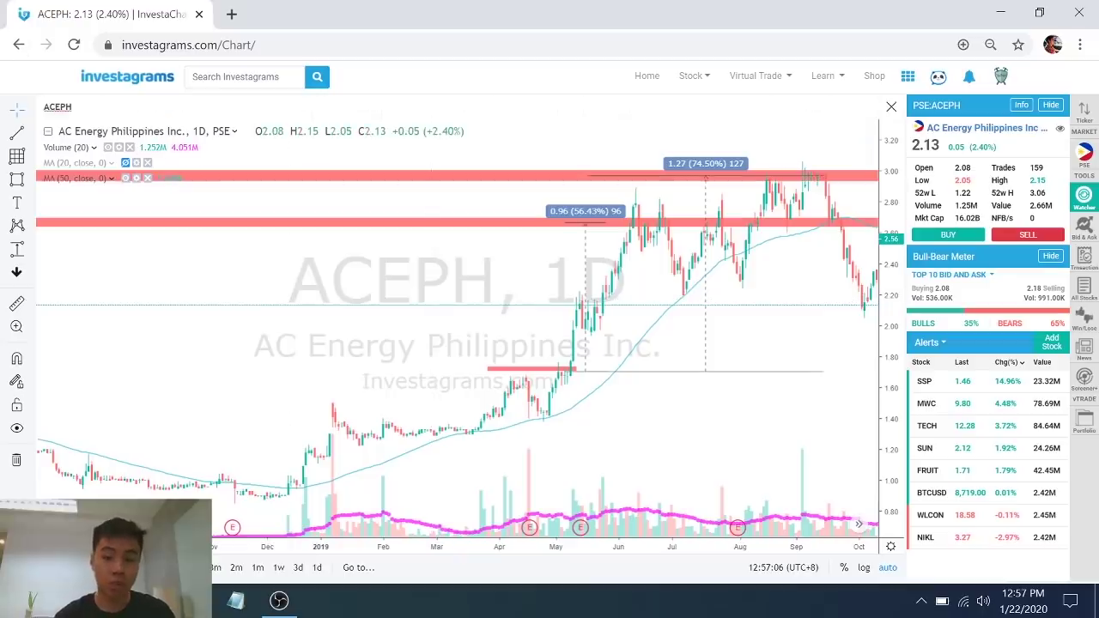
# Load the chart for the PSEI index
pyautogui.write('PSEI')
pyautogui.press('Return')
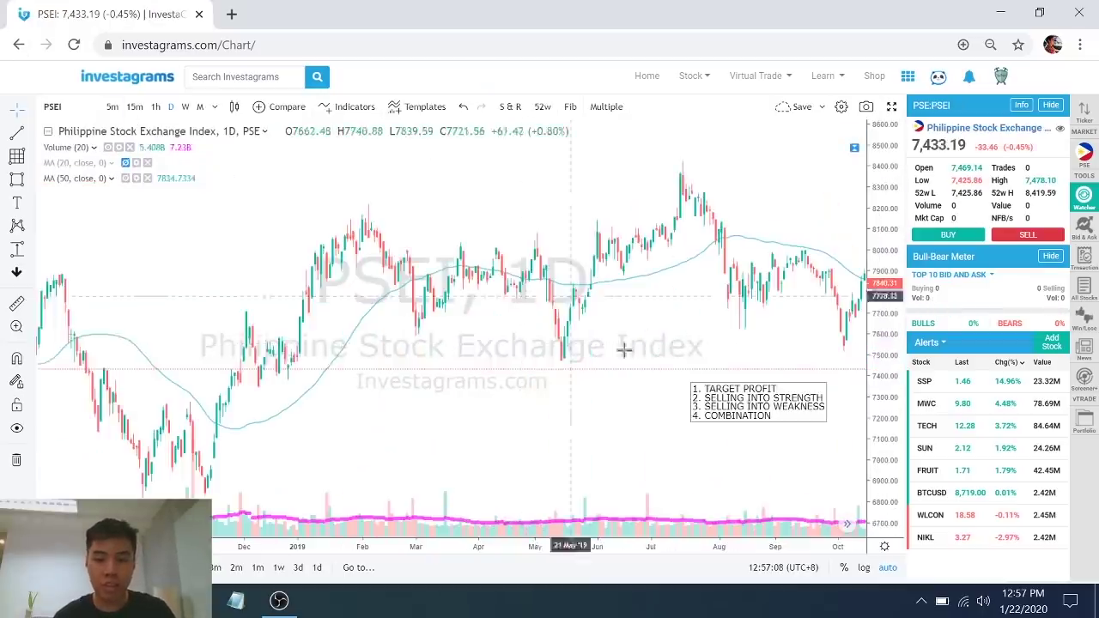
pyautogui.moveTo(625, 350); pyautogui.dragTo(589, 345)
pyautogui.scroll(2, 589, 345)
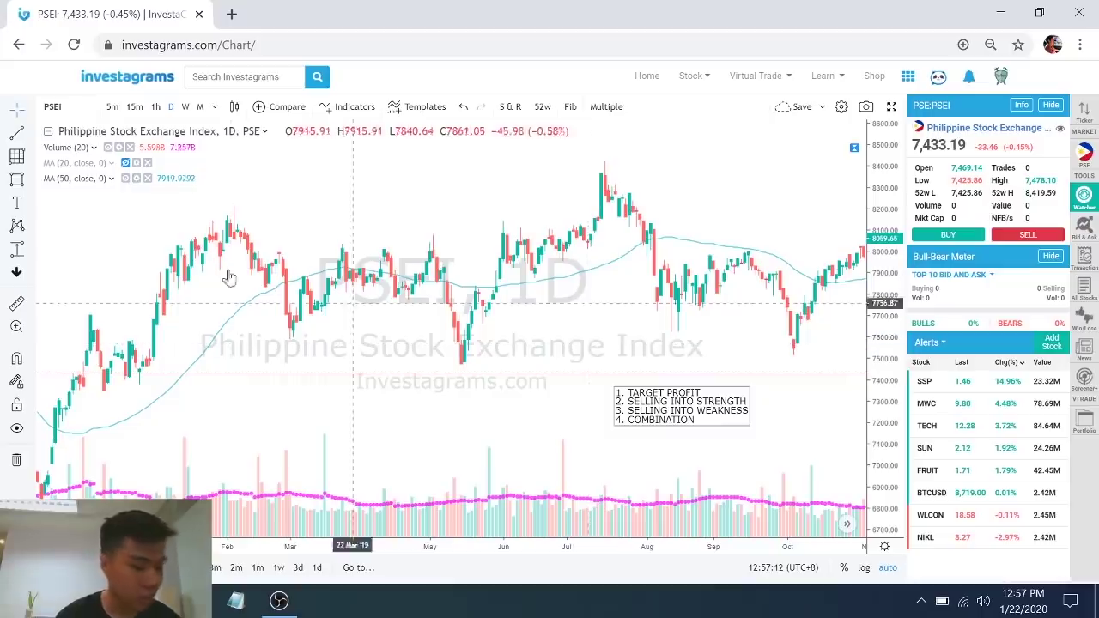
# Load the NIKL daily chart and hide the 50-period moving average
pyautogui.write('NIK')
pyautogui.press('Return')
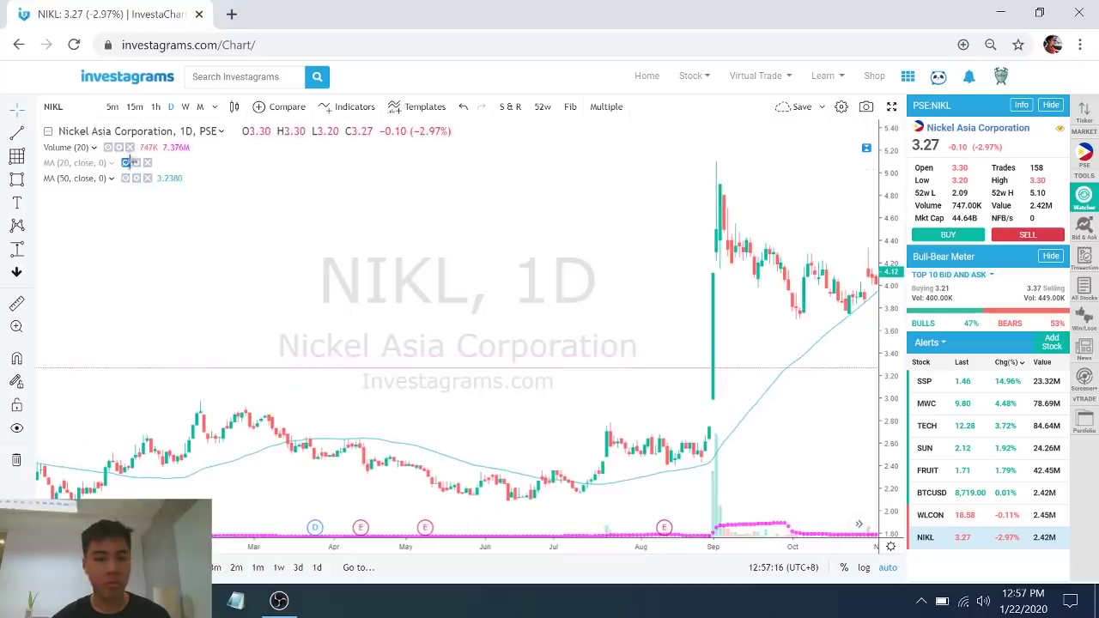
pyautogui.moveTo(496, 239); pyautogui.dragTo(648, 249)
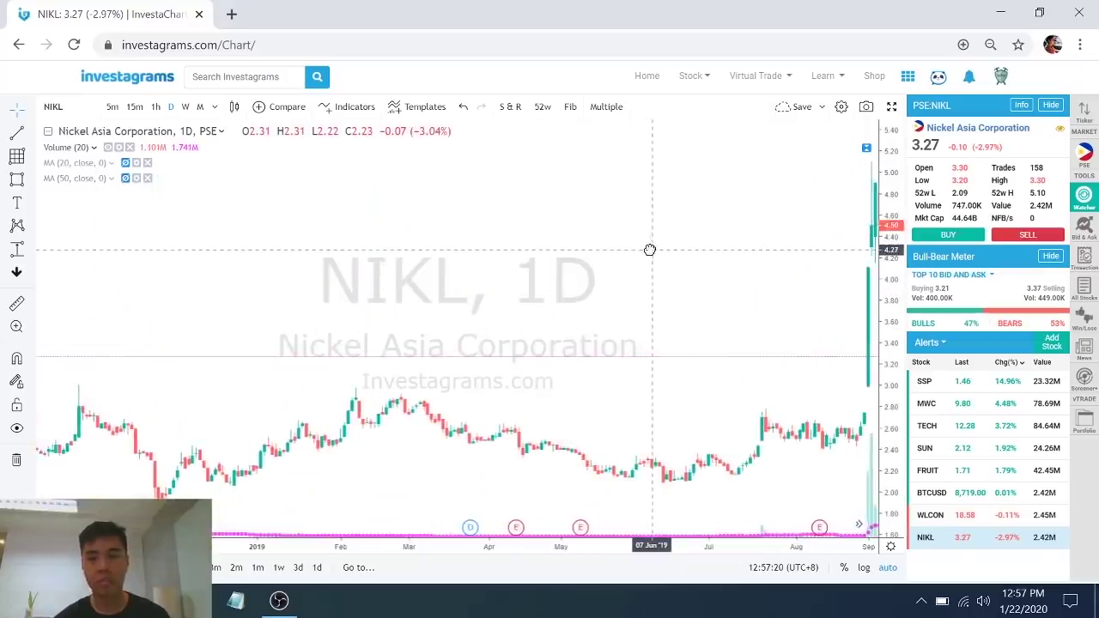
pyautogui.scroll(2, 650, 250)
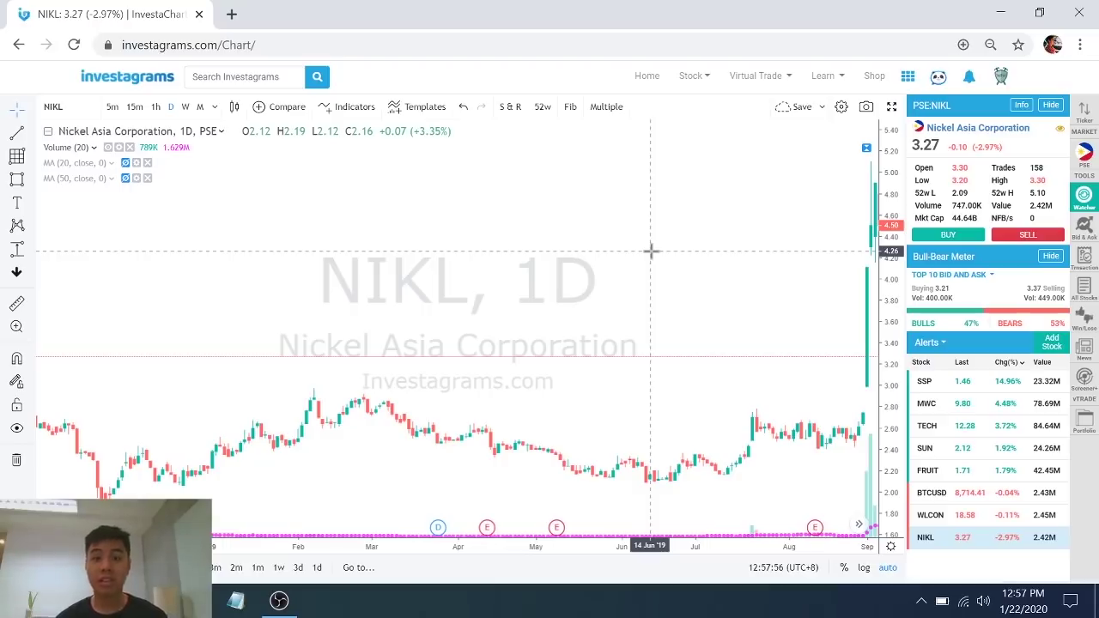
pyautogui.moveTo(655, 253)
pyautogui.mouseDown()
pyautogui.moveTo(594, 255)
pyautogui.moveTo(647, 258)
pyautogui.moveTo(638, 263)
pyautogui.mouseUp()
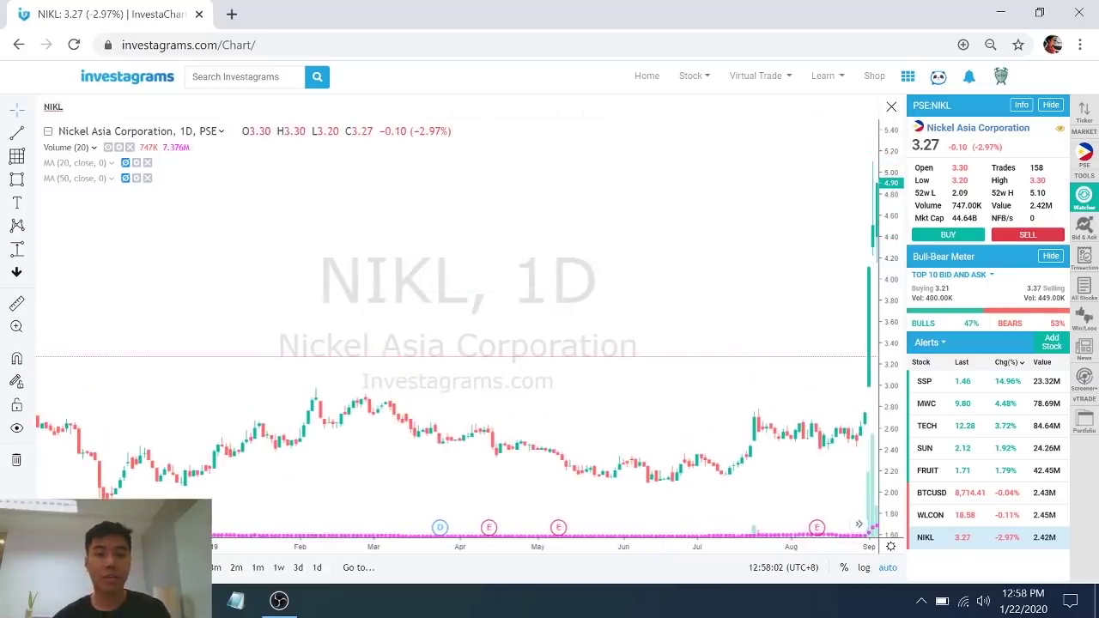
# Load the chart for NOW and examine its price rally of January and February 2018
pyautogui.write('NOW')
pyautogui.press('Return')
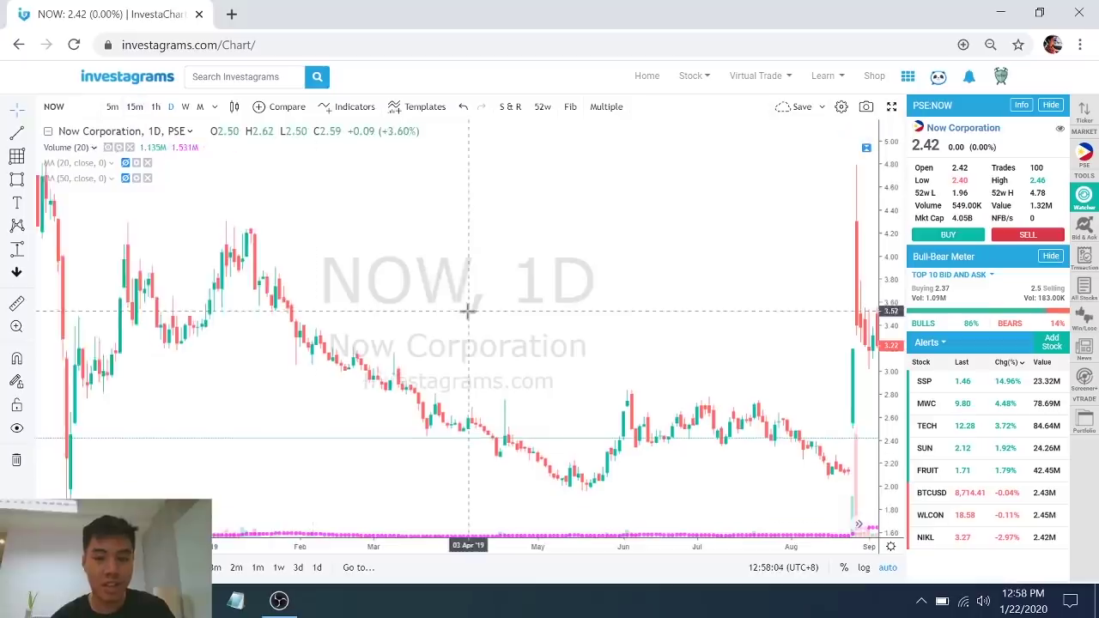
pyautogui.scroll(-3, 466, 311)
pyautogui.scroll(-1, 466, 311)
pyautogui.moveTo(284, 269); pyautogui.dragTo(727, 279)
pyautogui.moveTo(434, 283); pyautogui.dragTo(673, 252)
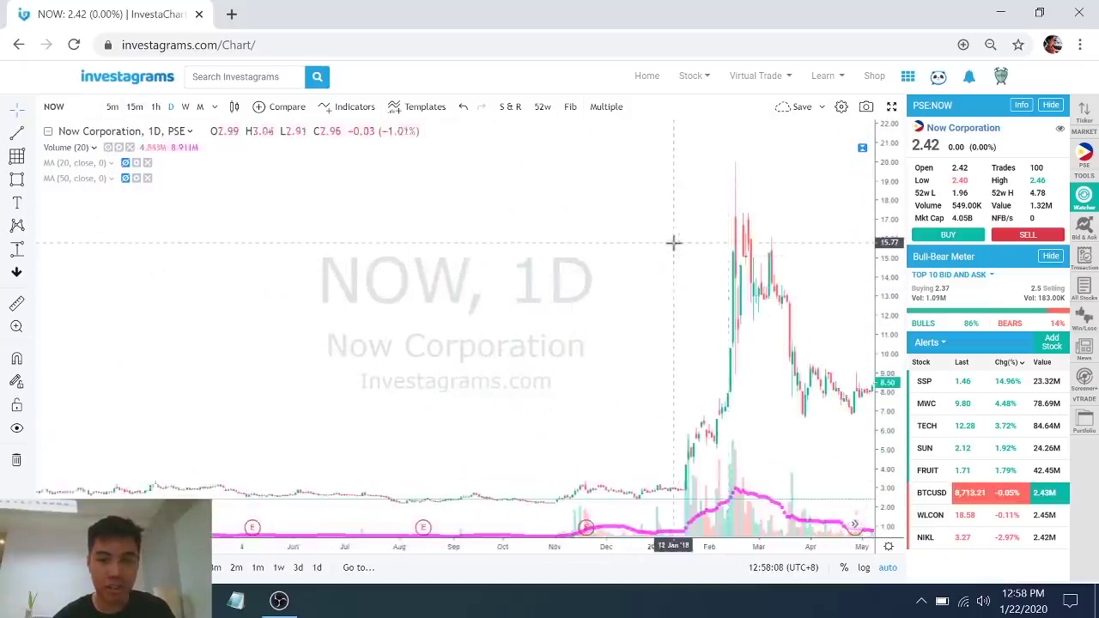
pyautogui.scroll(4, 673, 243)
pyautogui.moveTo(513, 243); pyautogui.dragTo(672, 258)
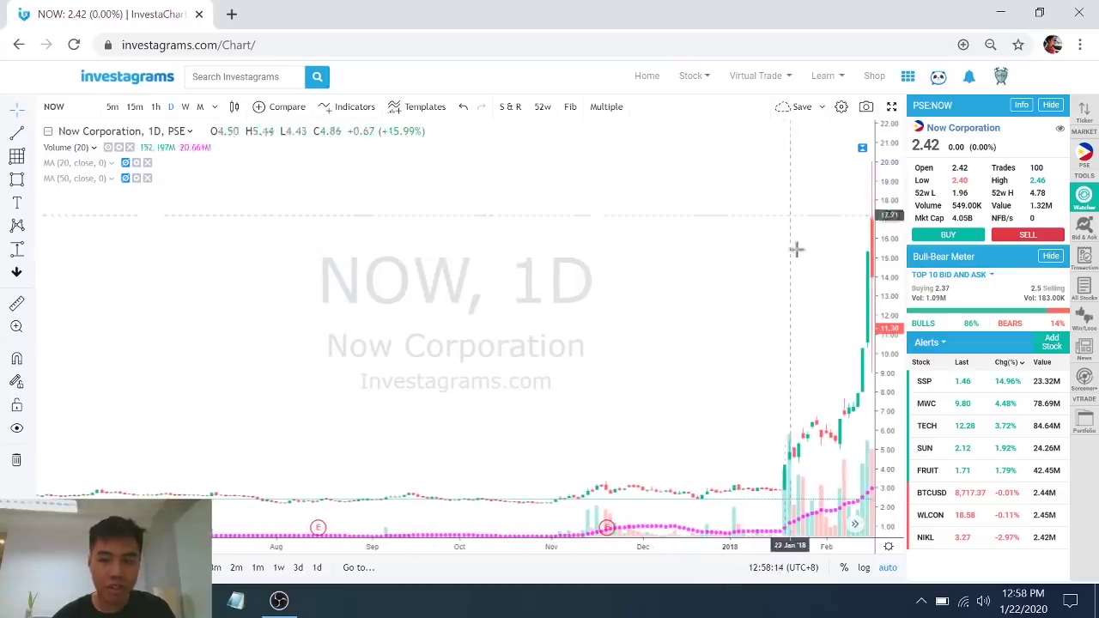
pyautogui.scroll(3, 733, 327)
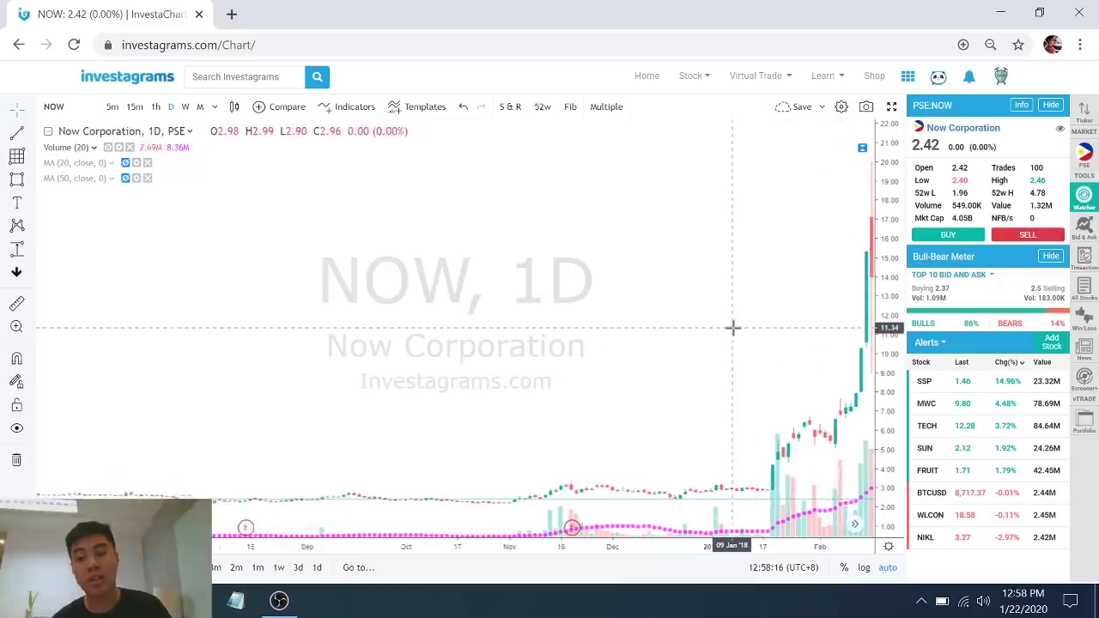
pyautogui.moveTo(650, 302); pyautogui.dragTo(478, 312)
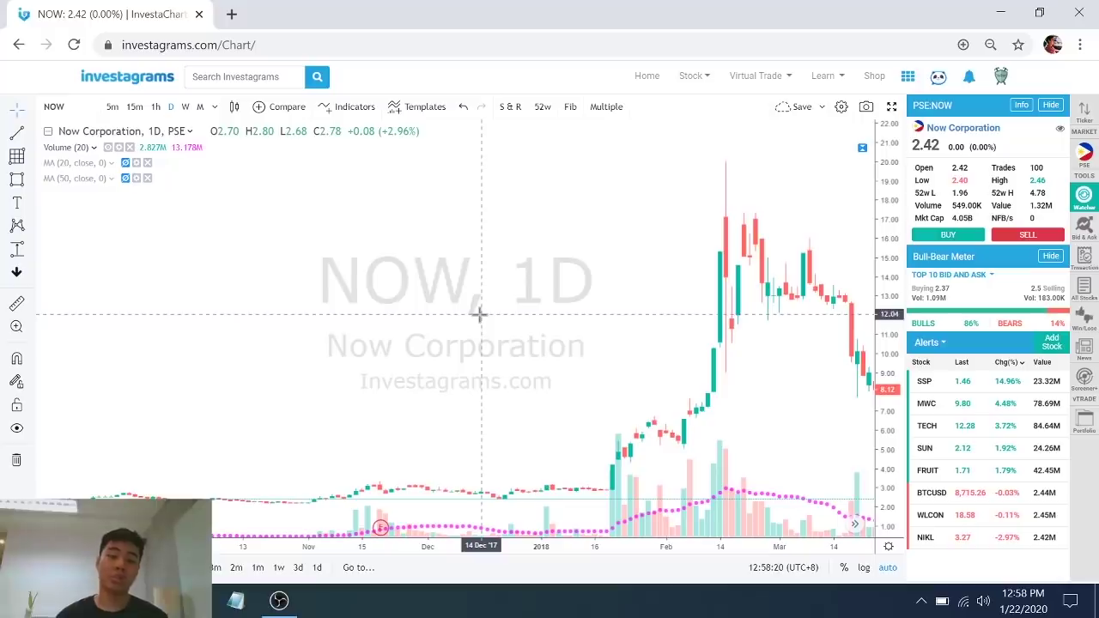
# Mark a resistance zone with a rectangle at about 6.41 to 6.60, from 19 January to 8 February 2018
pyautogui.moveTo(420, 278); pyautogui.dragTo(592, 303)
pyautogui.click(16, 179)
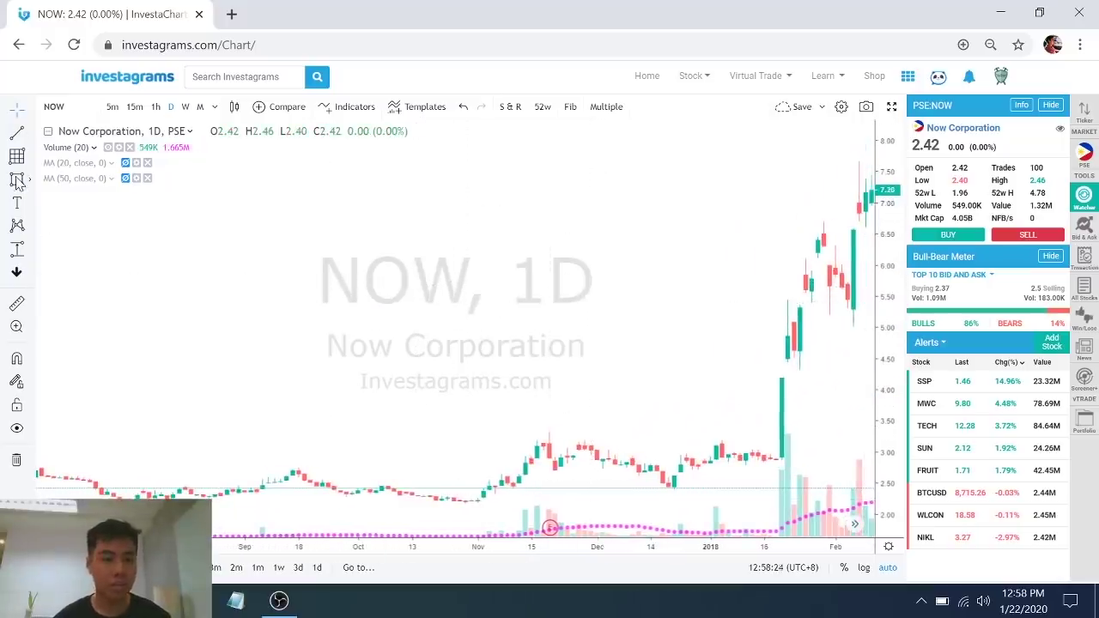
pyautogui.moveTo(785, 228); pyautogui.dragTo(870, 239)
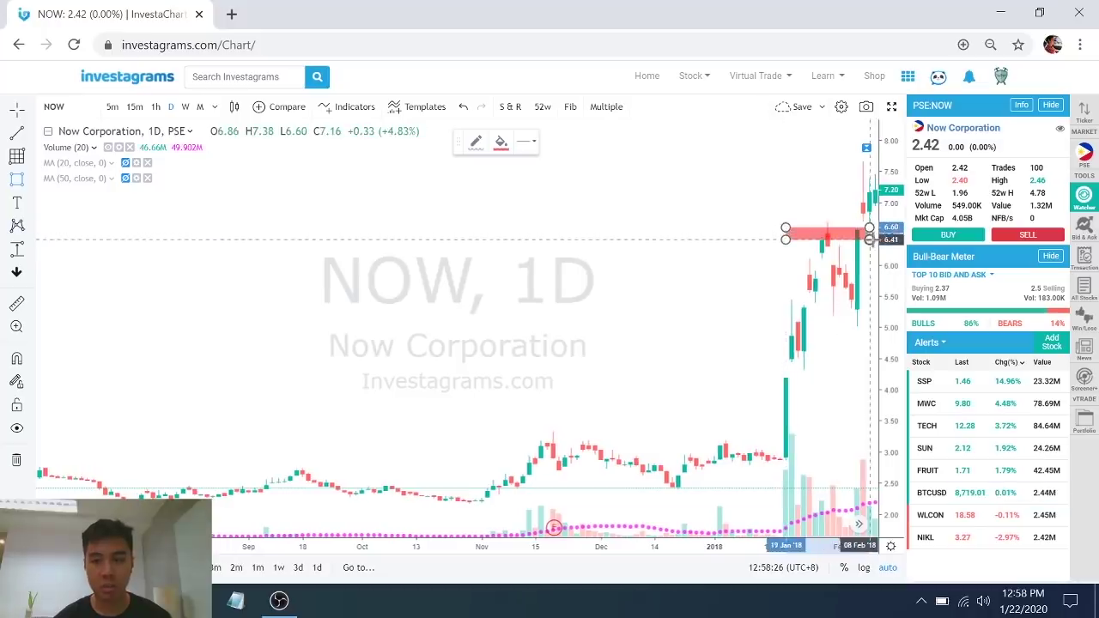
# Measure the price range from the February 2018 breakout at about 6.28 up to about 15.43, and clear the site notification
pyautogui.moveTo(701, 211); pyautogui.dragTo(680, 211)
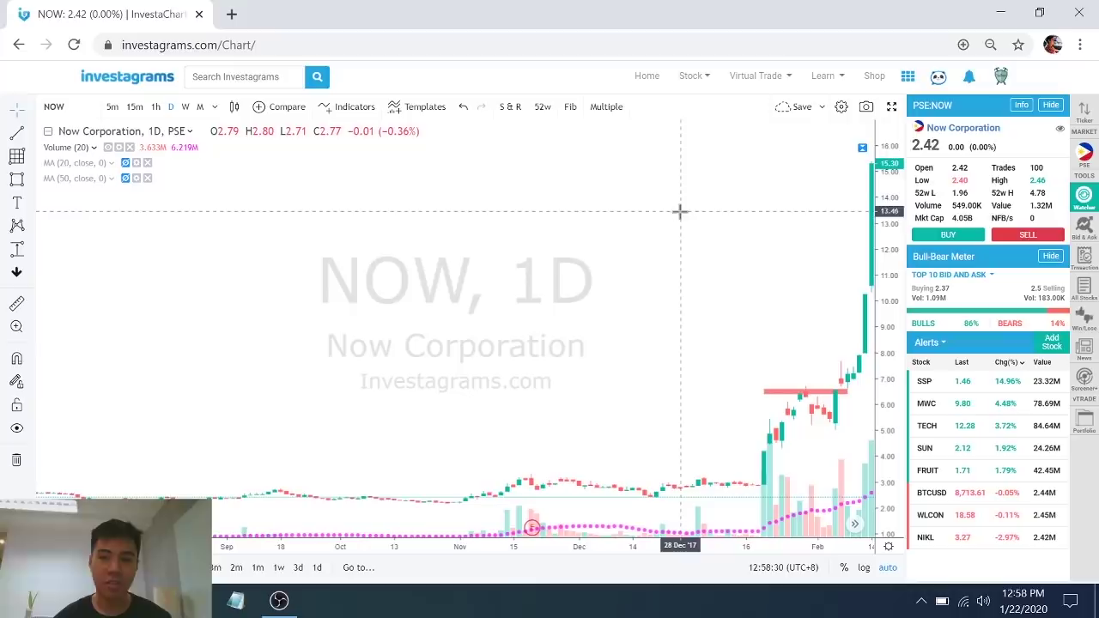
pyautogui.click(16, 253)
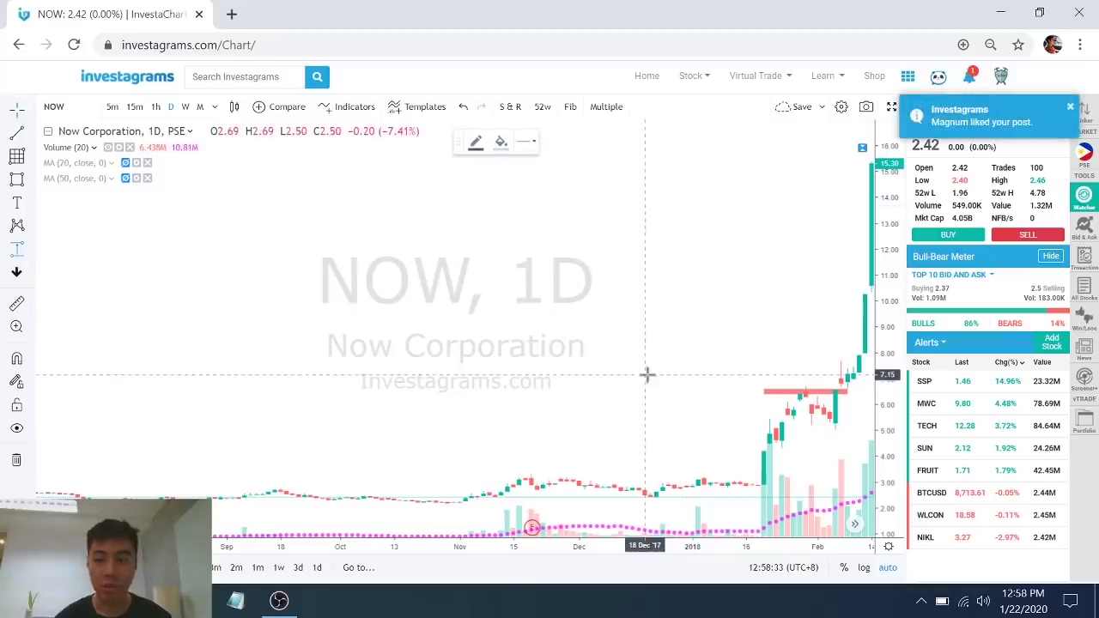
pyautogui.keyDown('shift'); pyautogui.click(841, 398); pyautogui.keyUp('shift')
pyautogui.click(799, 160)
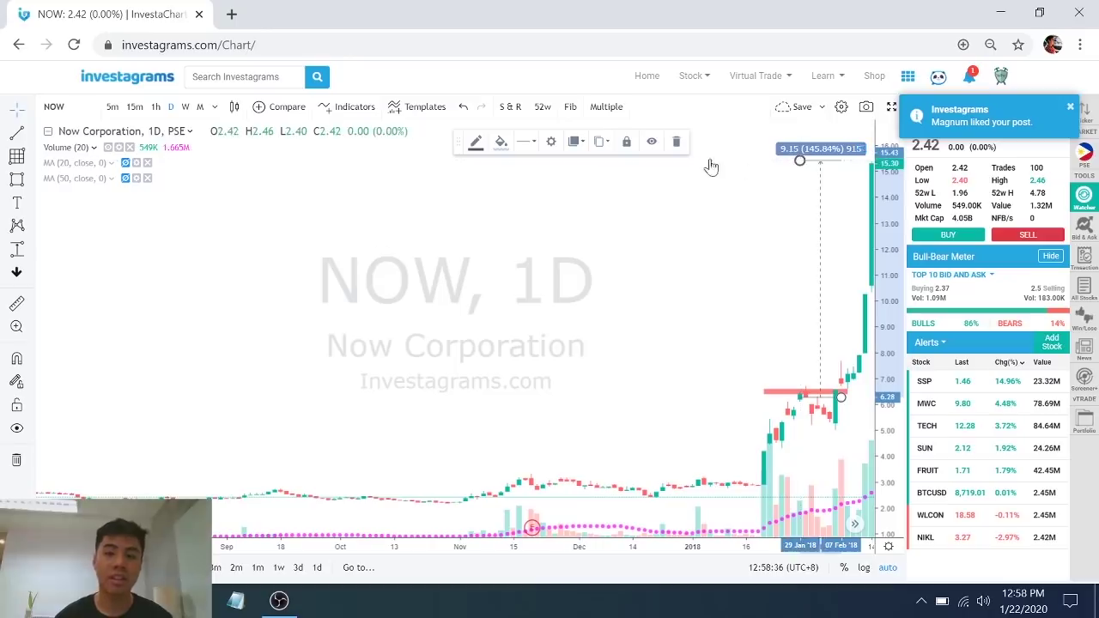
pyautogui.click(971, 77)
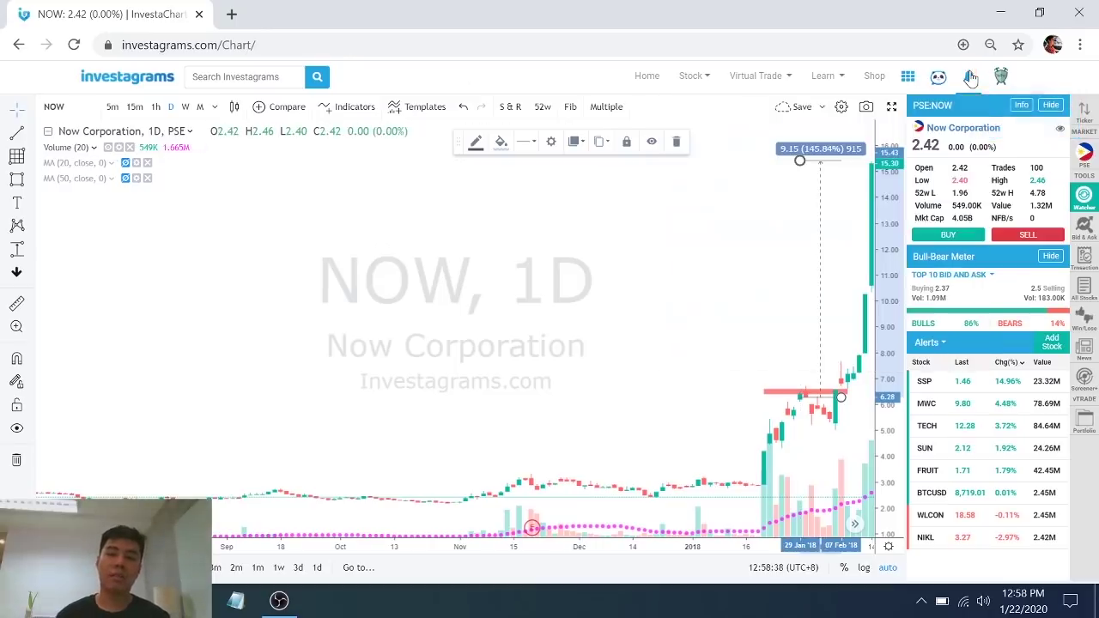
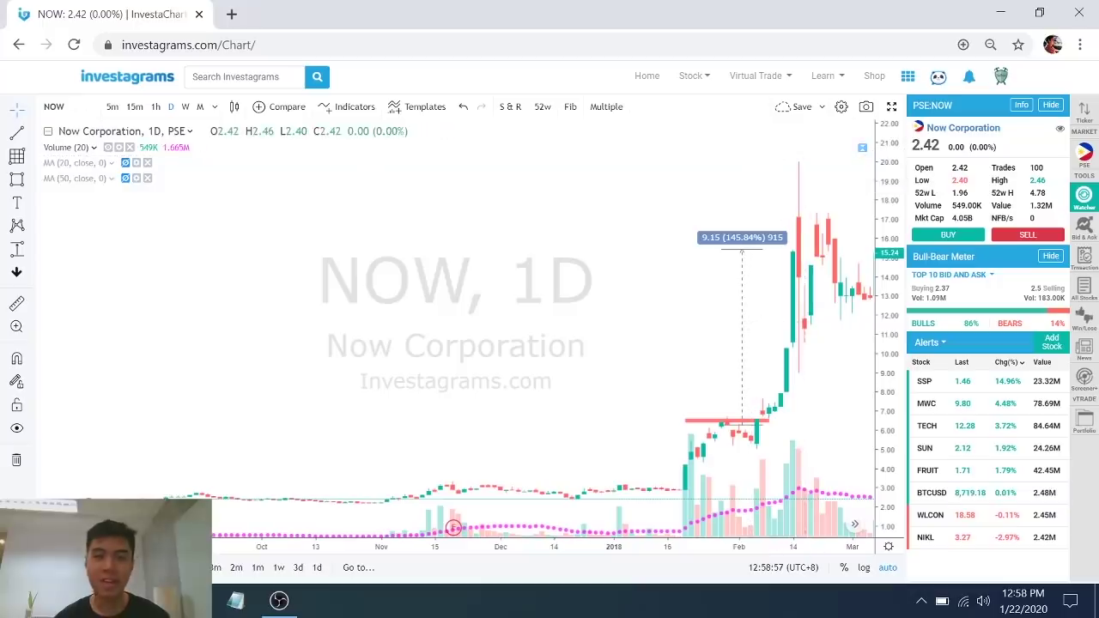
# Load the NIKL chart and mark a resistance zone with a rectangle just below about 2.74, from mid-July to early September 2019
pyautogui.write('NIKL')
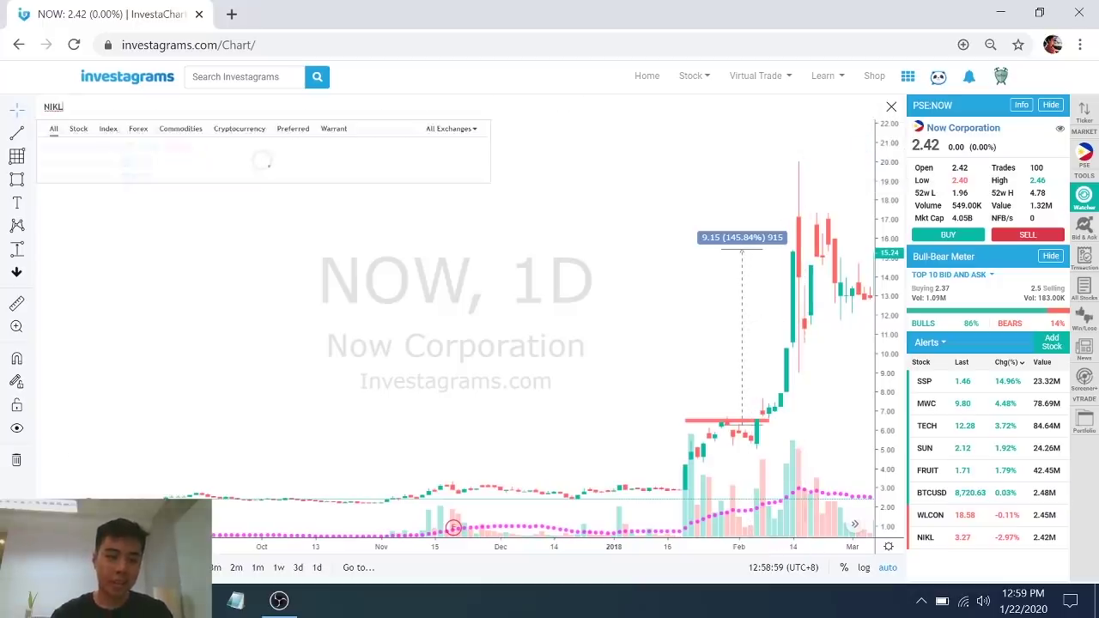
pyautogui.press('Return')
pyautogui.hscroll(5, 764, 228)
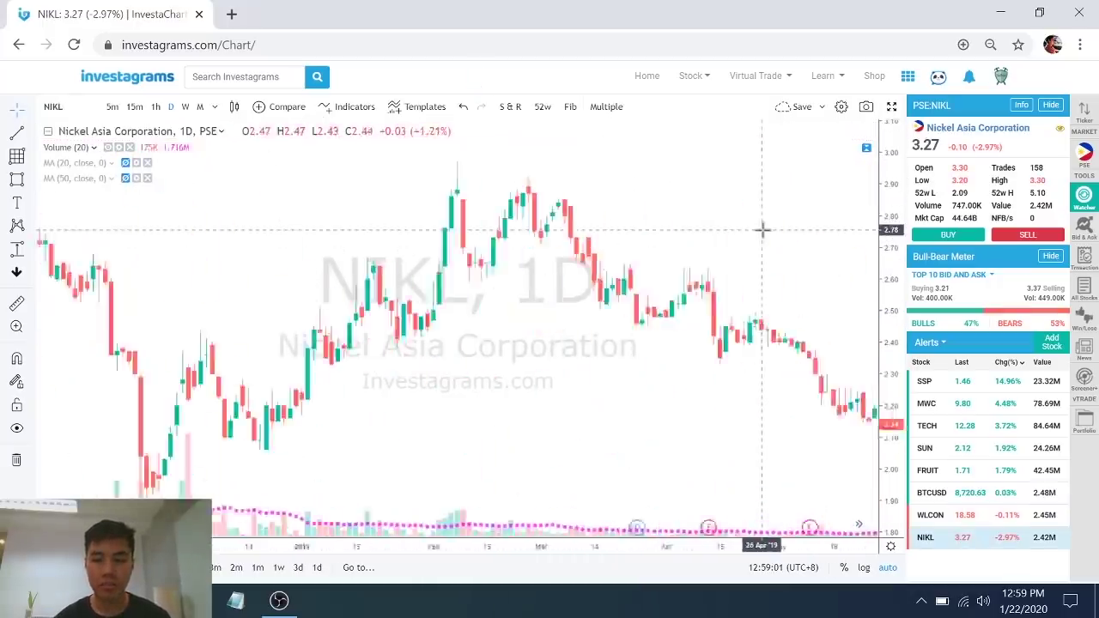
pyautogui.scroll(-3, 763, 230)
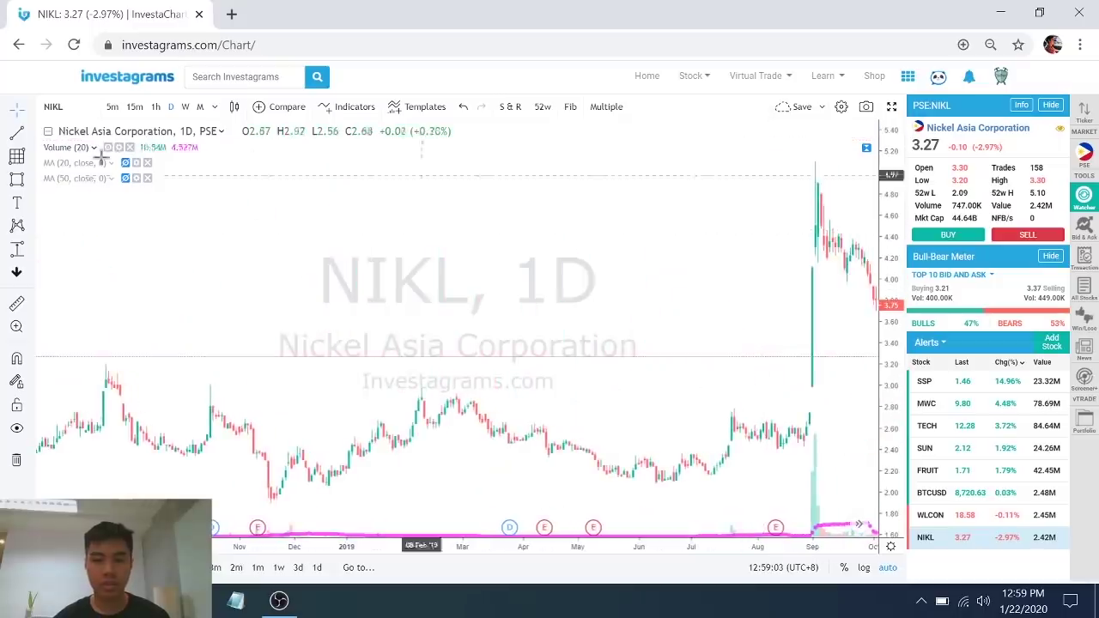
pyautogui.click(16, 180)
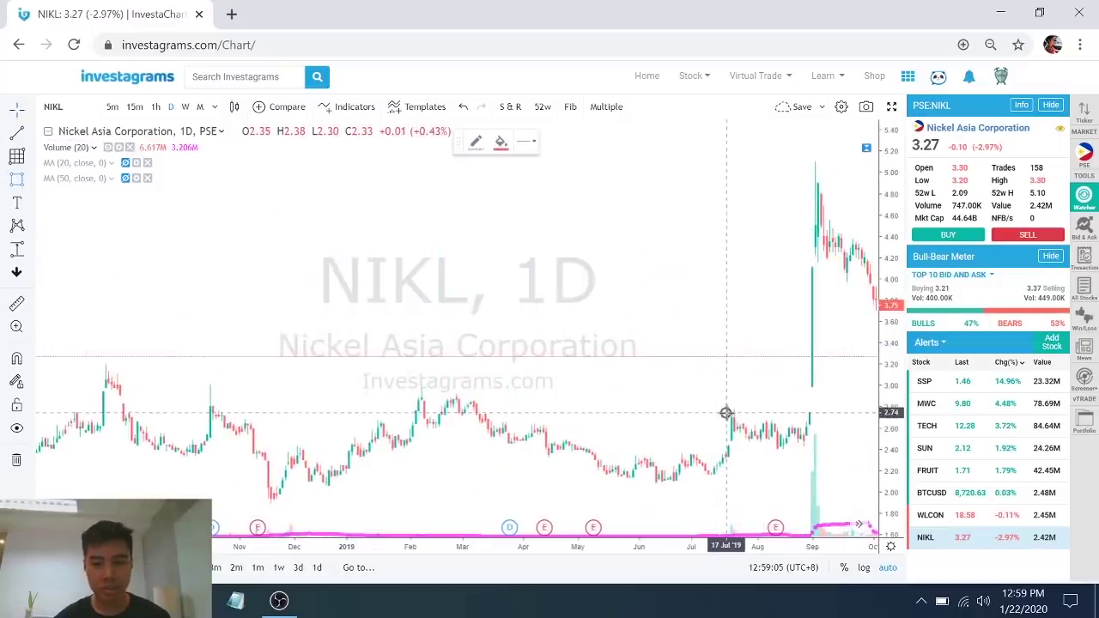
pyautogui.moveTo(725, 413); pyautogui.dragTo(822, 426)
# Measure the price range from about 2.57 below the resistance zone up to about 4.11, and delete the measurement
pyautogui.scroll(2, 626, 255)
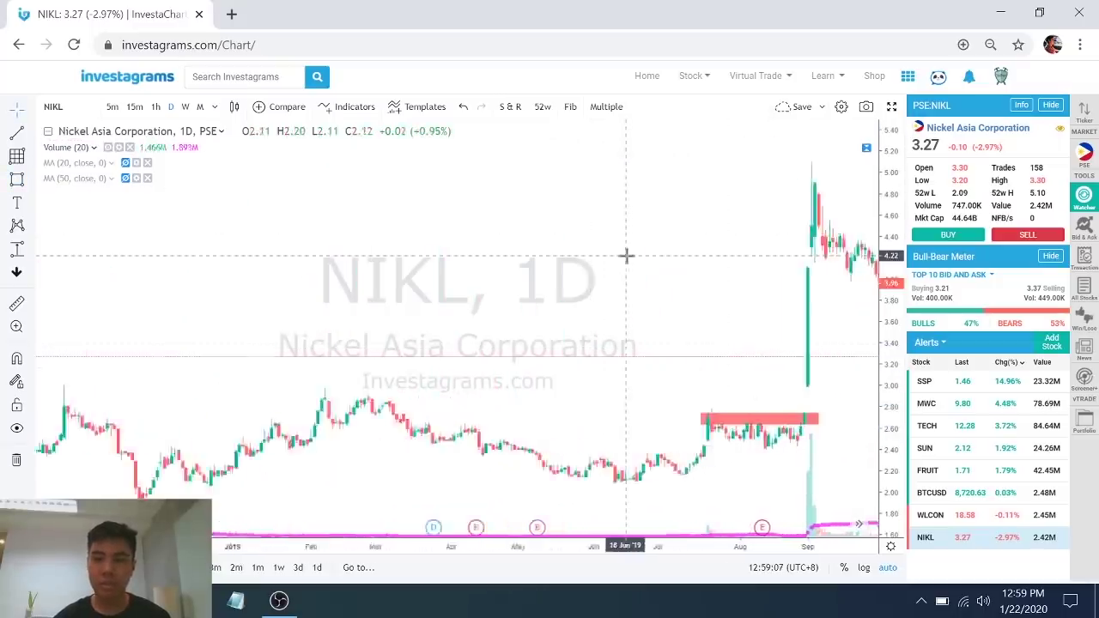
pyautogui.scroll(2, 626, 256)
pyautogui.moveTo(580, 255); pyautogui.dragTo(662, 258)
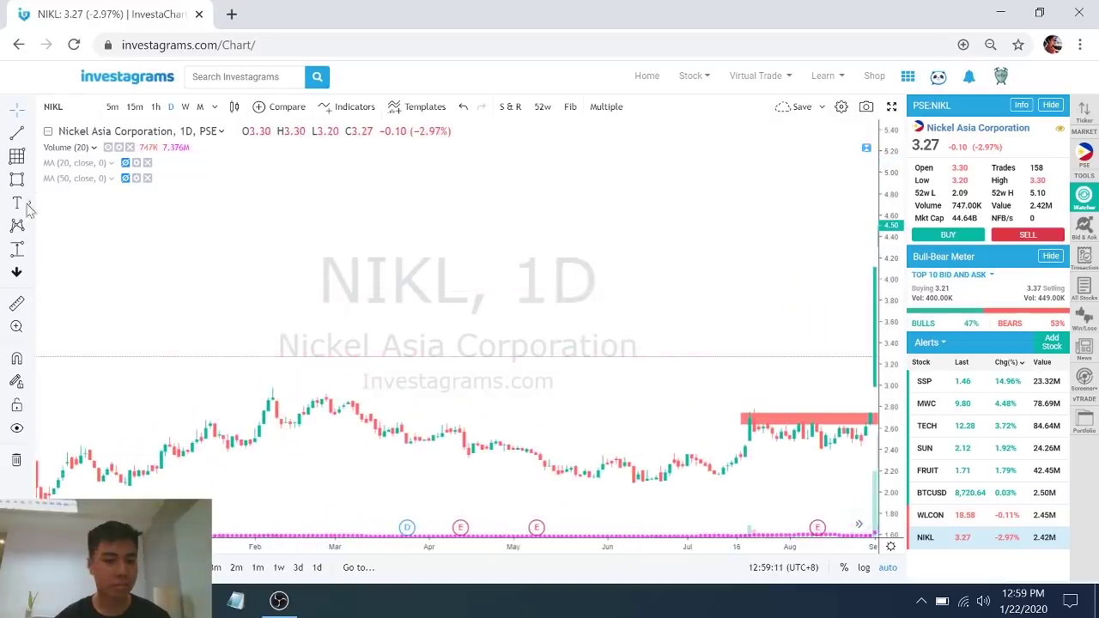
pyautogui.click(17, 250)
pyautogui.click(834, 432)
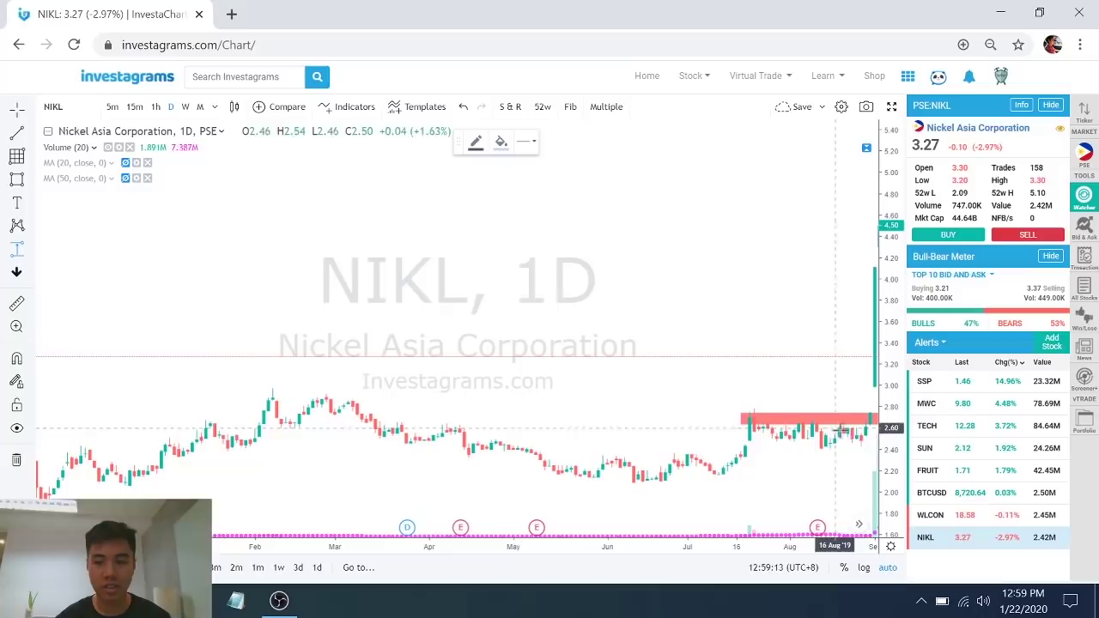
pyautogui.click(815, 268)
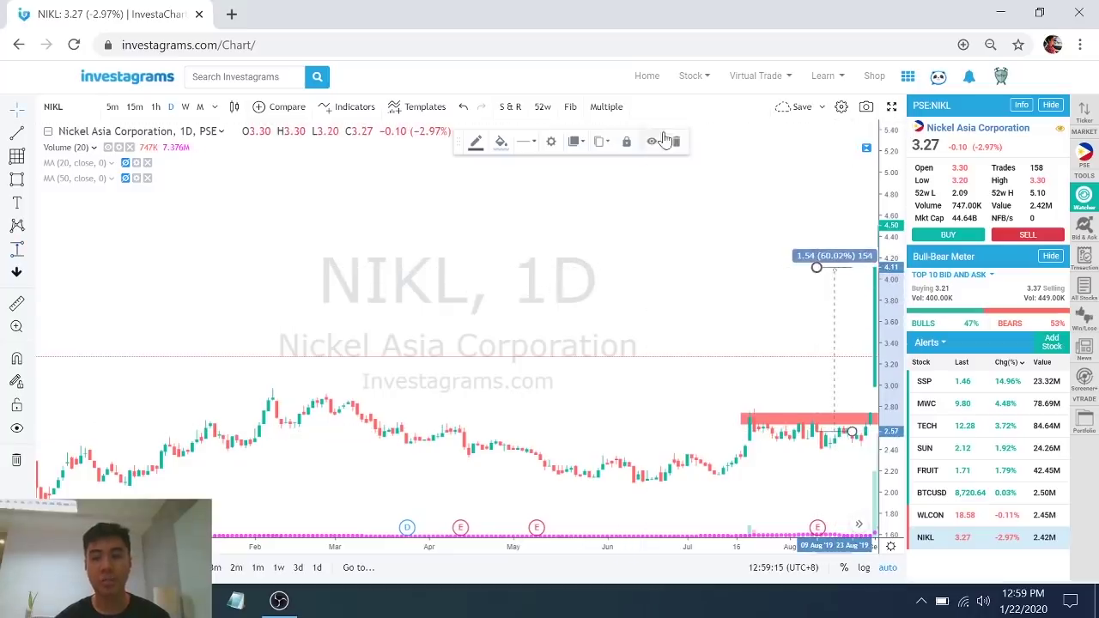
pyautogui.click(676, 144)
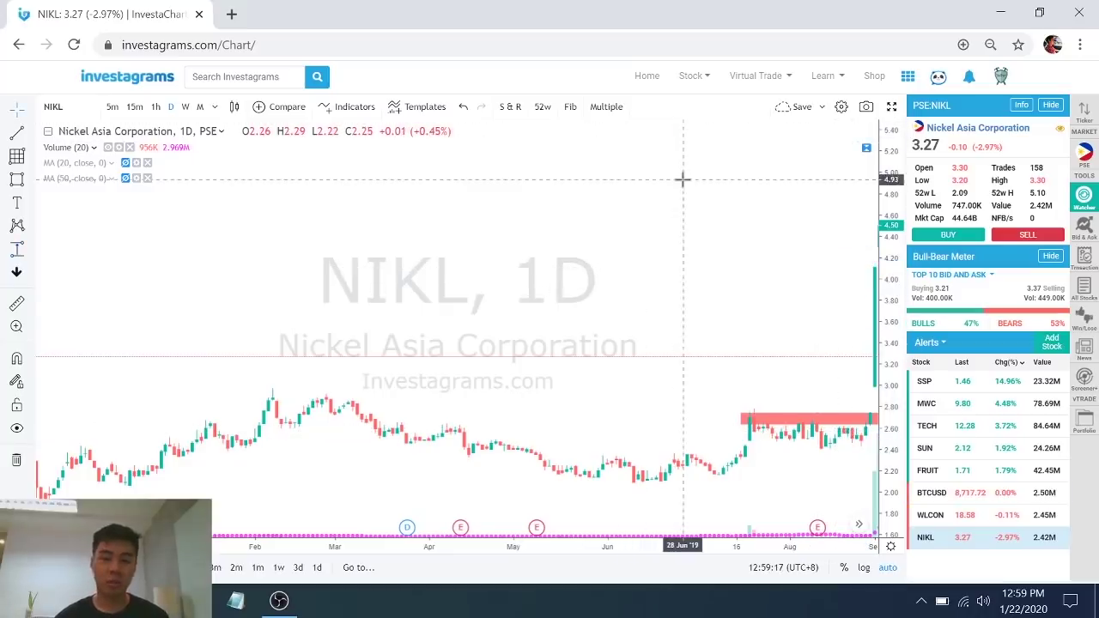
pyautogui.moveTo(697, 198); pyautogui.dragTo(689, 198)
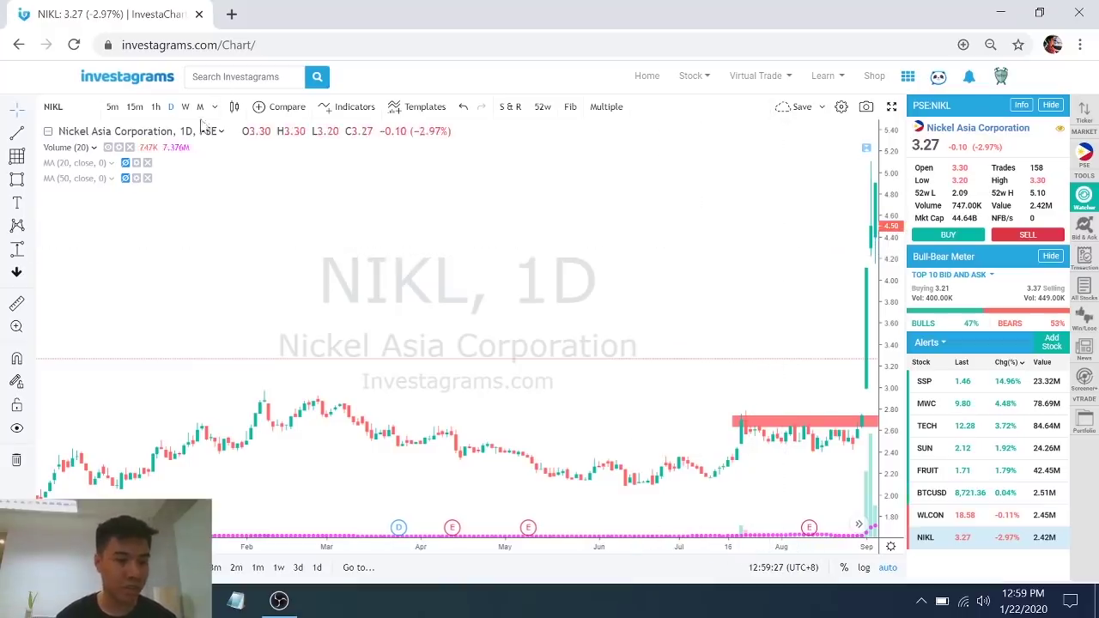
# Load the chart for FOOD and examine its price rally of July and August 2018
pyautogui.write('FOOD')
pyautogui.press('Return')
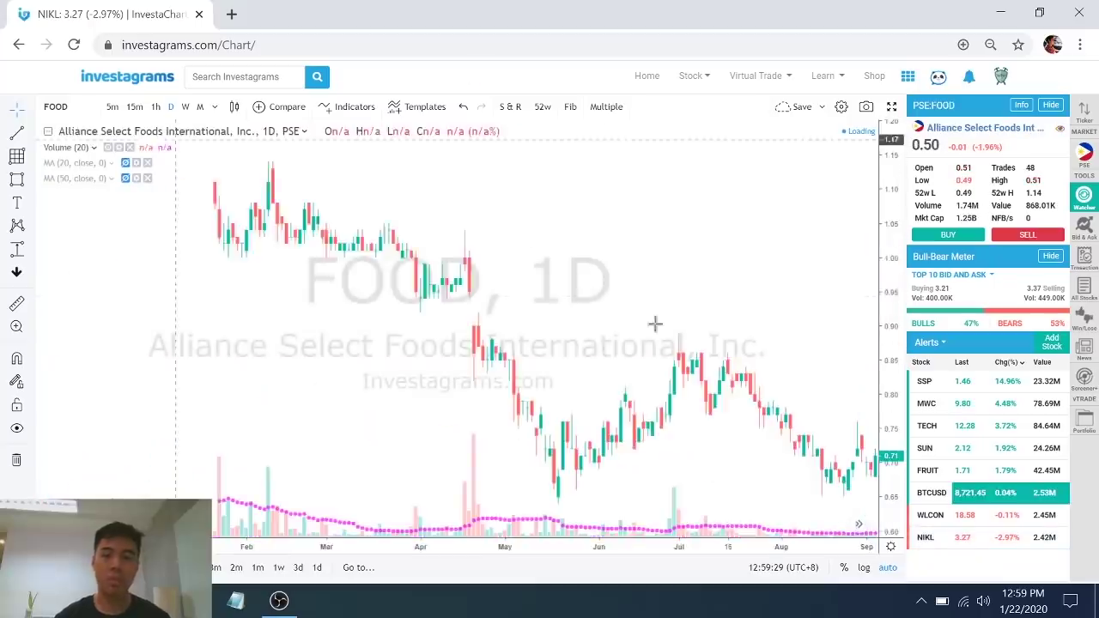
pyautogui.scroll(-3, 783, 338)
pyautogui.hscroll(5, 782, 339)
pyautogui.hscroll(-7, 782, 339)
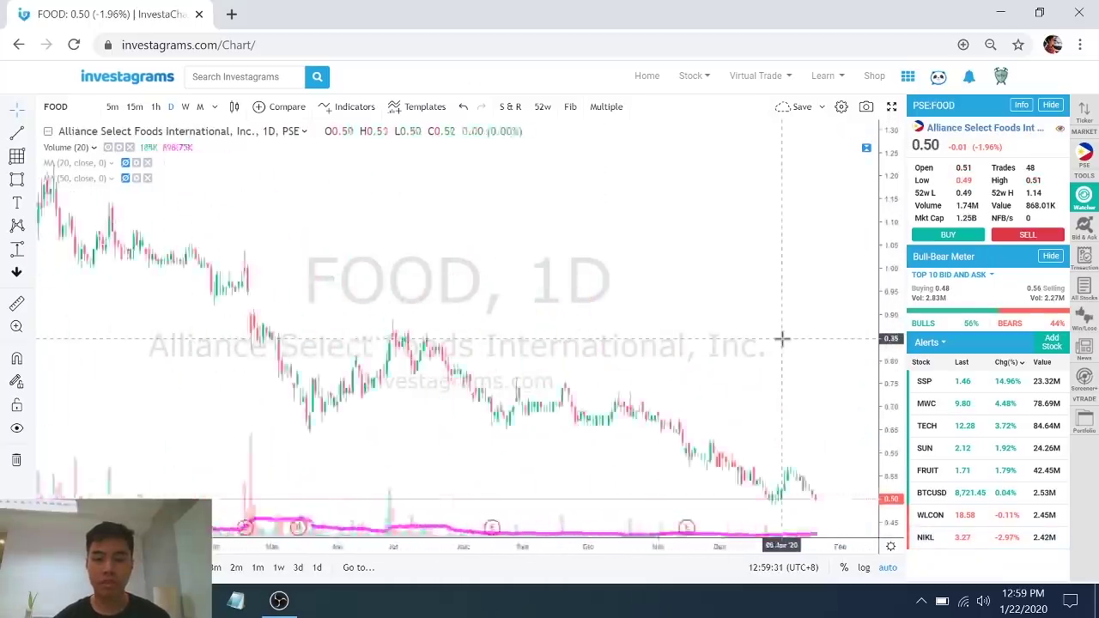
pyautogui.hscroll(-15, 662, 344)
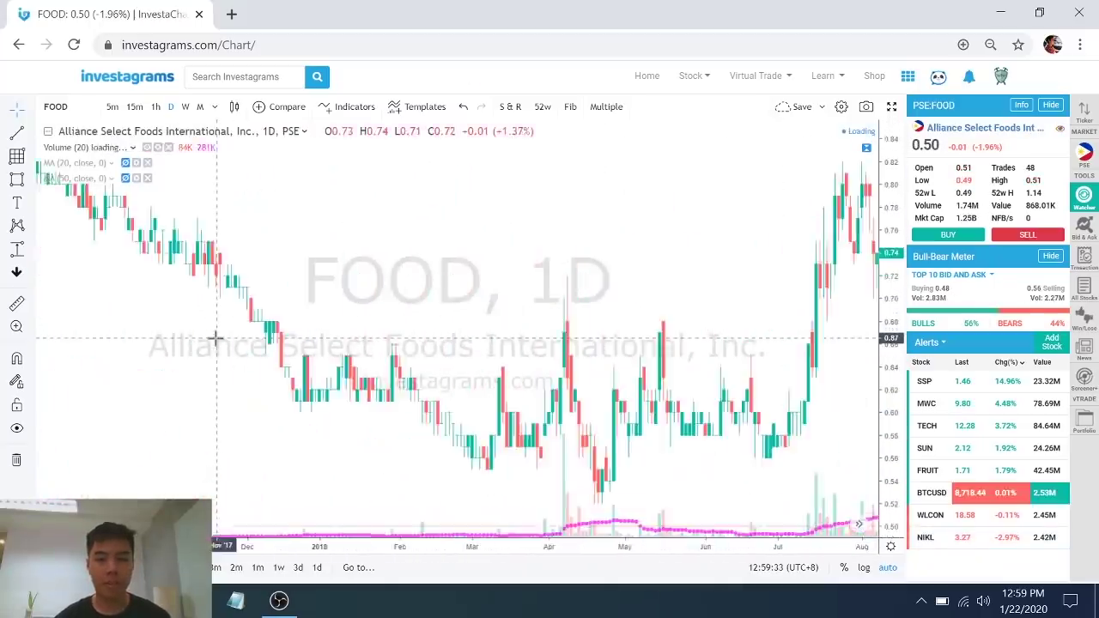
pyautogui.hscroll(5, 348, 285)
pyautogui.hscroll(-1, 347, 285)
pyautogui.scroll(2, 348, 285)
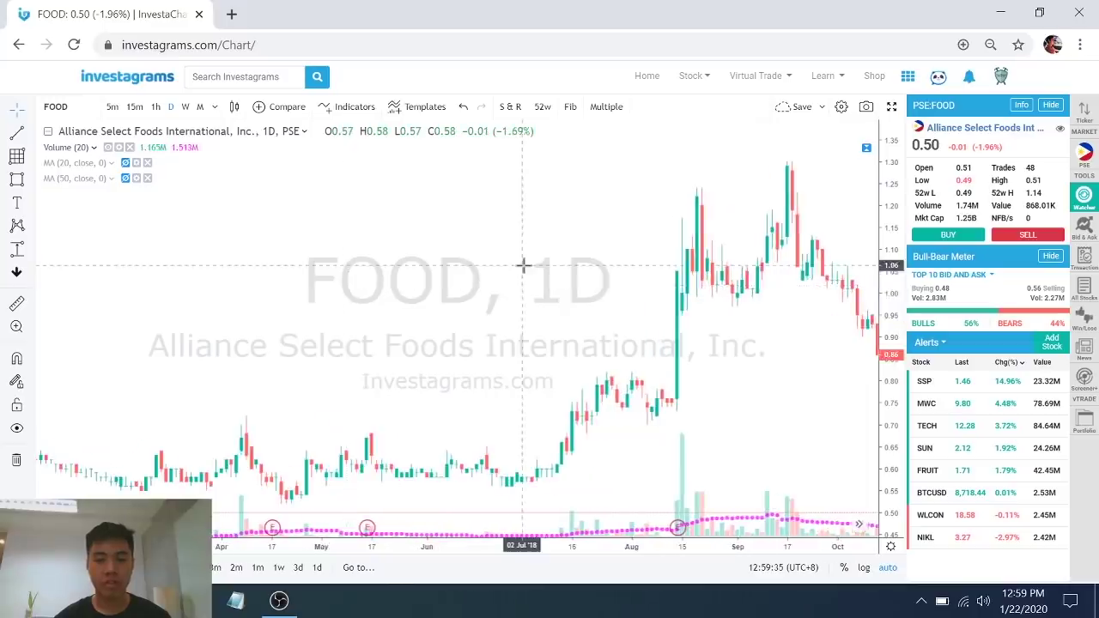
pyautogui.moveTo(534, 261); pyautogui.dragTo(632, 258)
pyautogui.hscroll(-5, 633, 258)
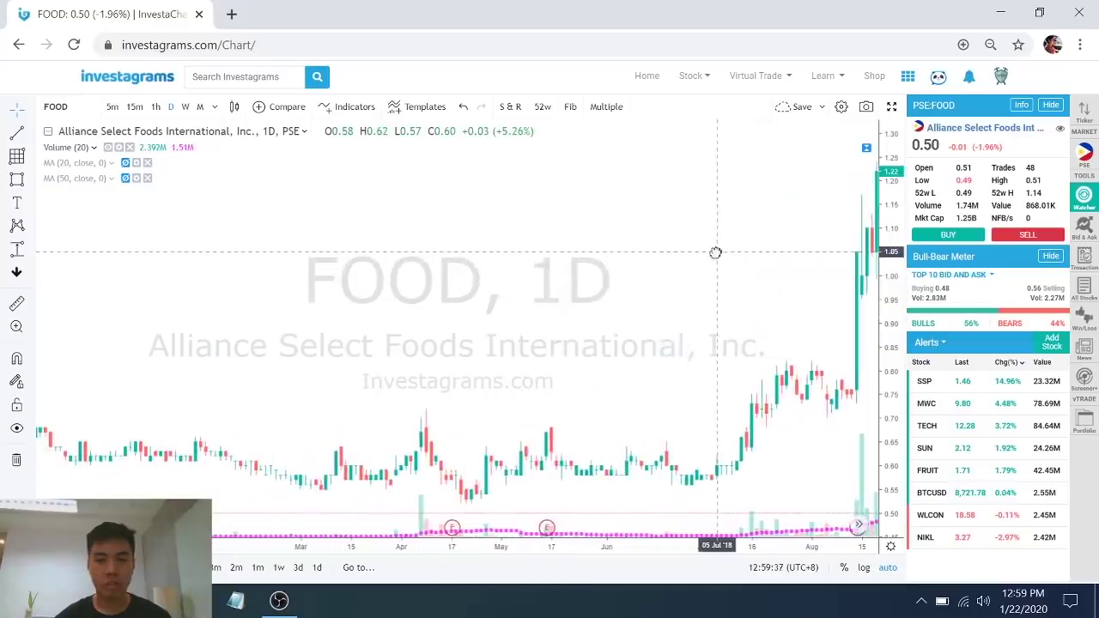
# Measure the price range from the late June 2018 base at about 0.57 up to about 1.23, and delete the measurement
pyautogui.click(17, 250)
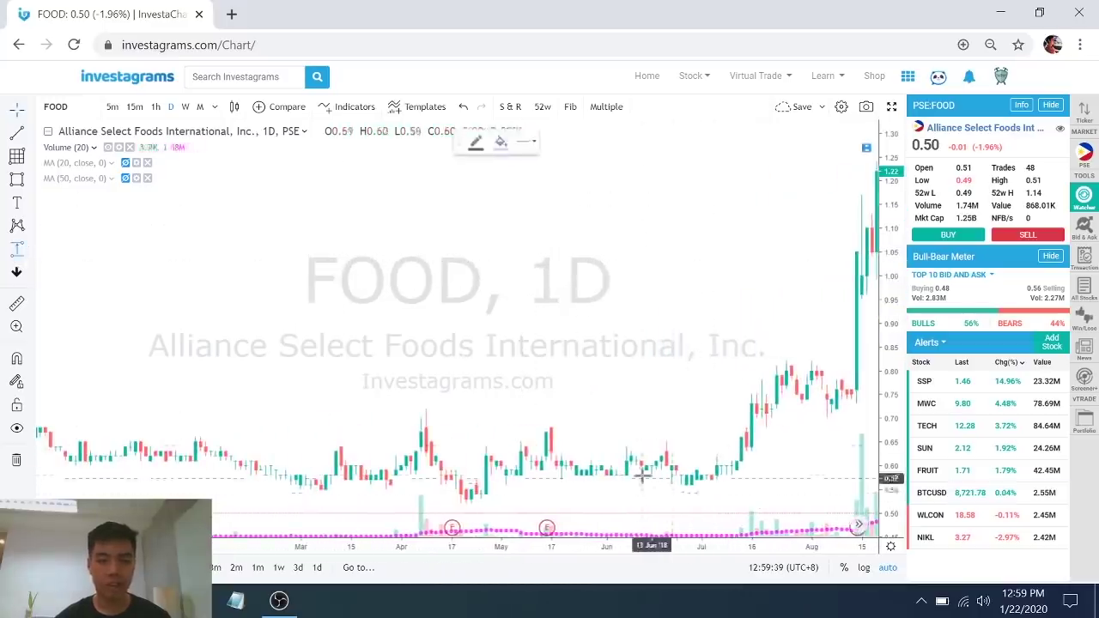
pyautogui.click(675, 478)
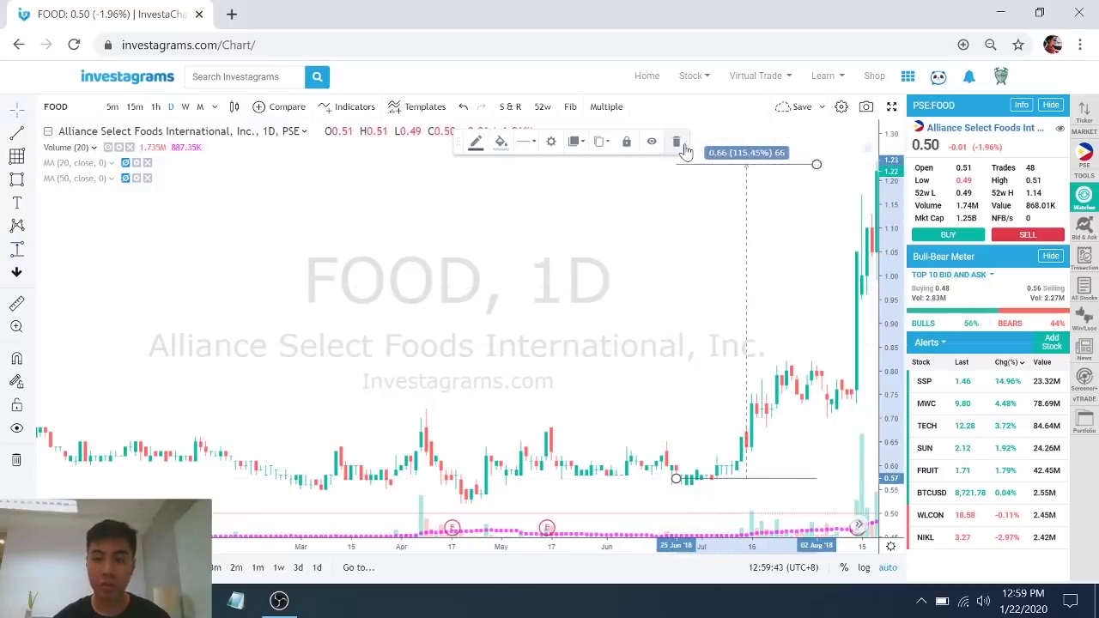
pyautogui.click(676, 141)
pyautogui.moveTo(713, 191)
pyautogui.mouseDown()
pyautogui.moveTo(733, 194)
pyautogui.moveTo(701, 206)
pyautogui.mouseUp()
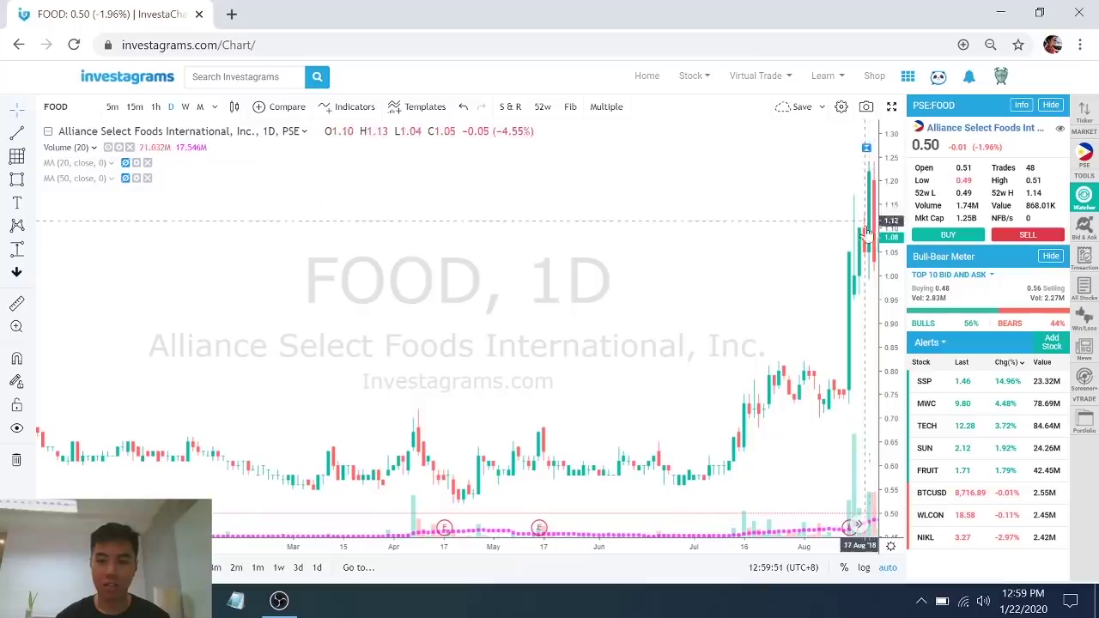
# Measure the pullback from about 1.23 down to about 1.02 on the FOOD chart's August 2018 peak, and delete the measurement
pyautogui.click(17, 251)
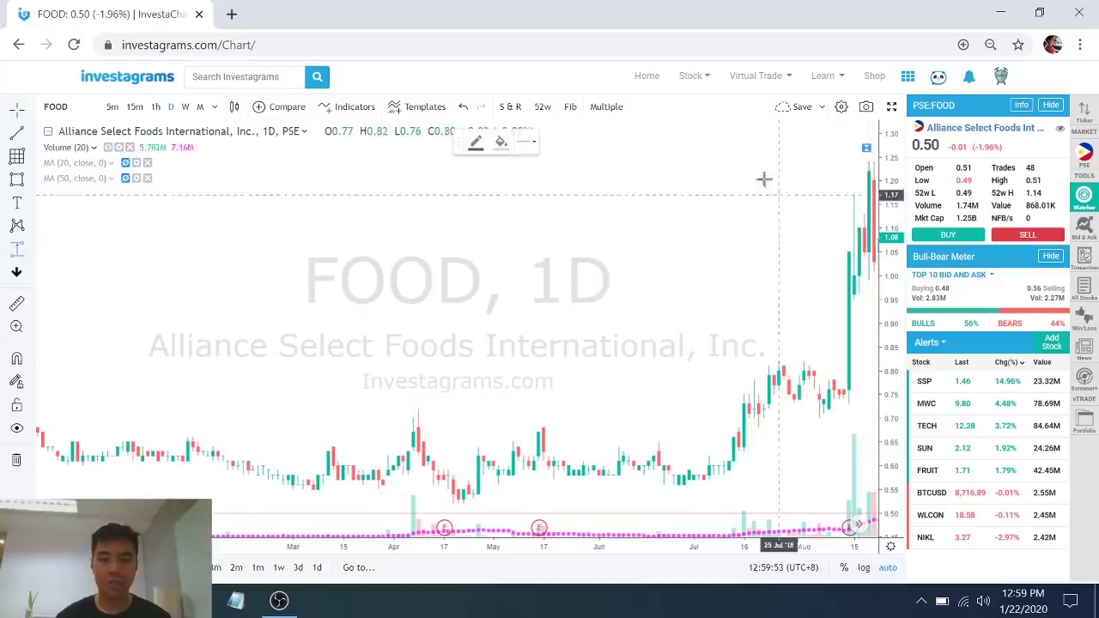
pyautogui.click(814, 167)
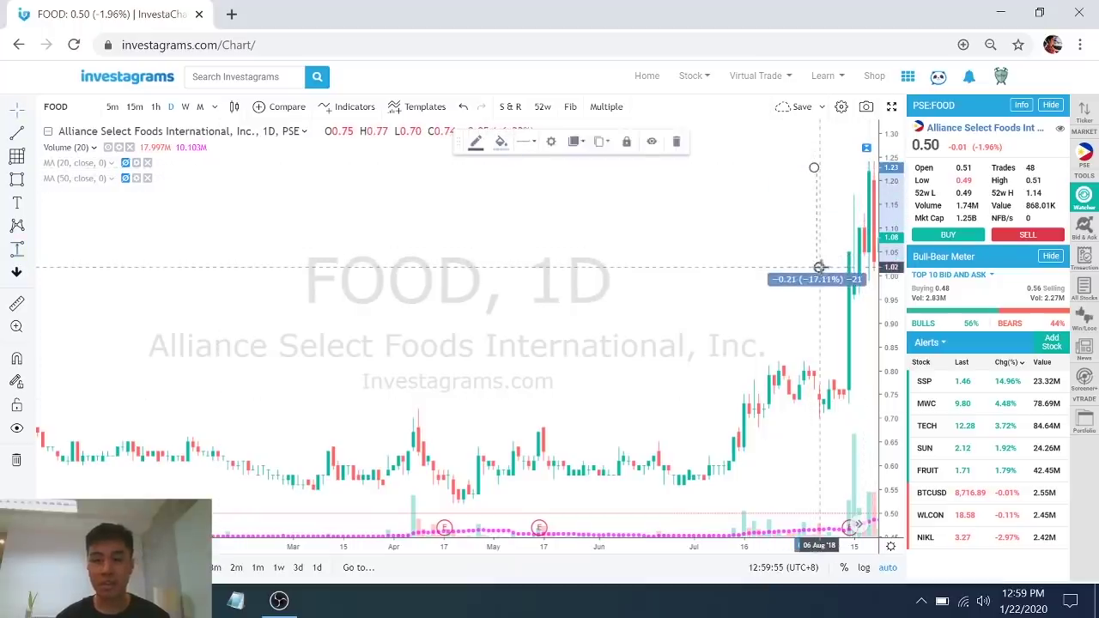
pyautogui.click(820, 267)
pyautogui.click(676, 142)
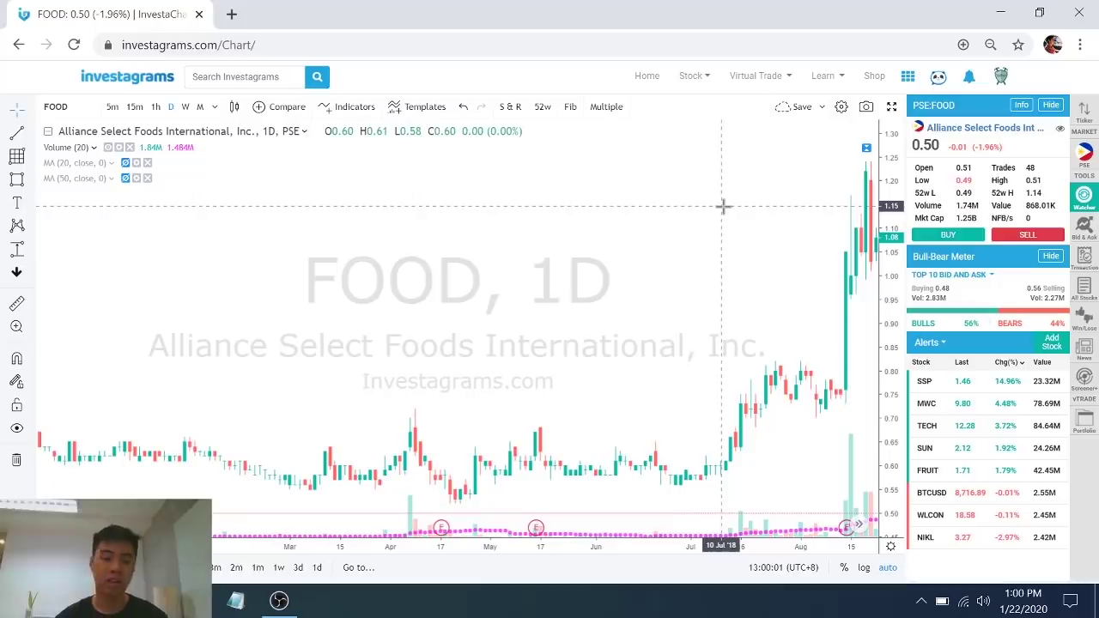
pyautogui.moveTo(484, 275); pyautogui.dragTo(317, 277)
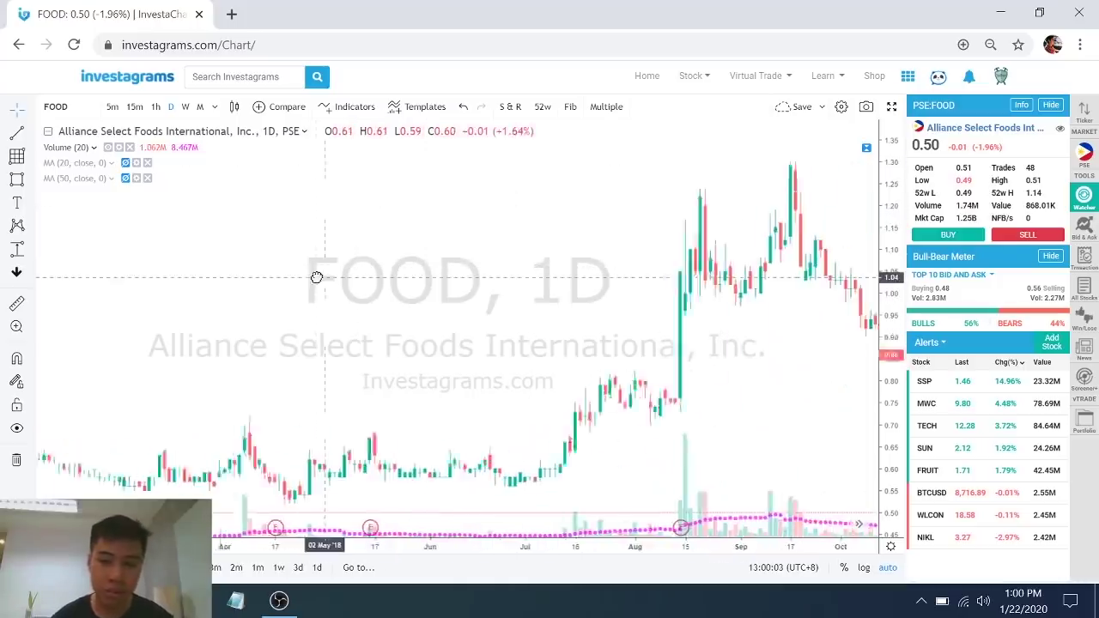
pyautogui.scroll(-4, 317, 278)
pyautogui.moveTo(620, 267); pyautogui.dragTo(669, 267)
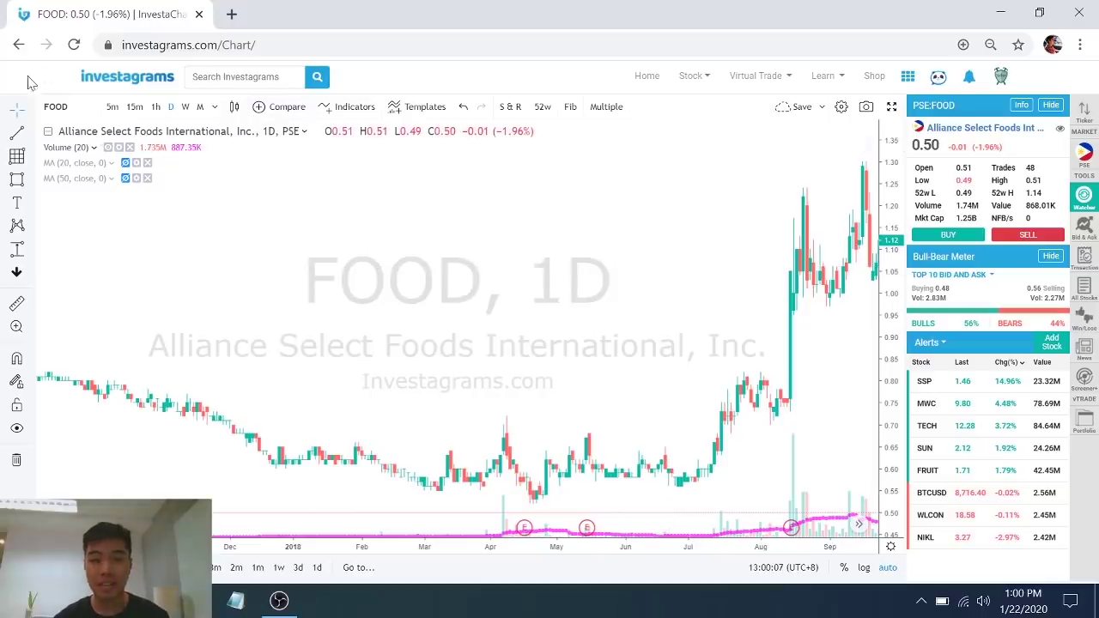
# Load the chart for HVN and bring its late 2017 base and January 2018 rally into view
pyautogui.write('HVN')
pyautogui.press('Return')
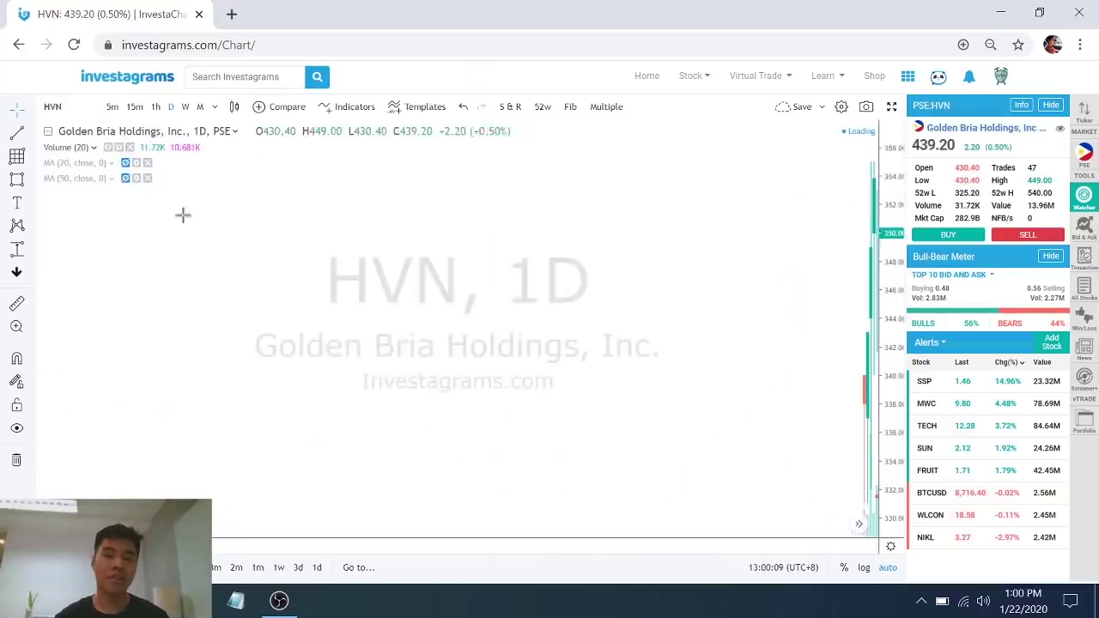
pyautogui.scroll(-3, 378, 498)
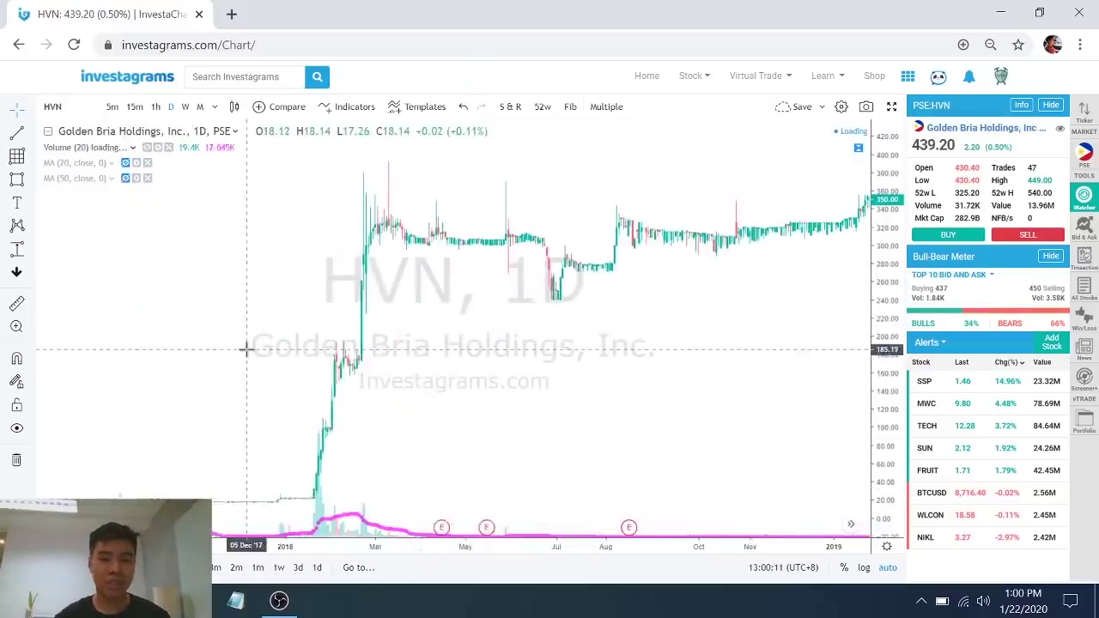
pyautogui.moveTo(399, 334); pyautogui.dragTo(712, 250)
pyautogui.scroll(3, 581, 321)
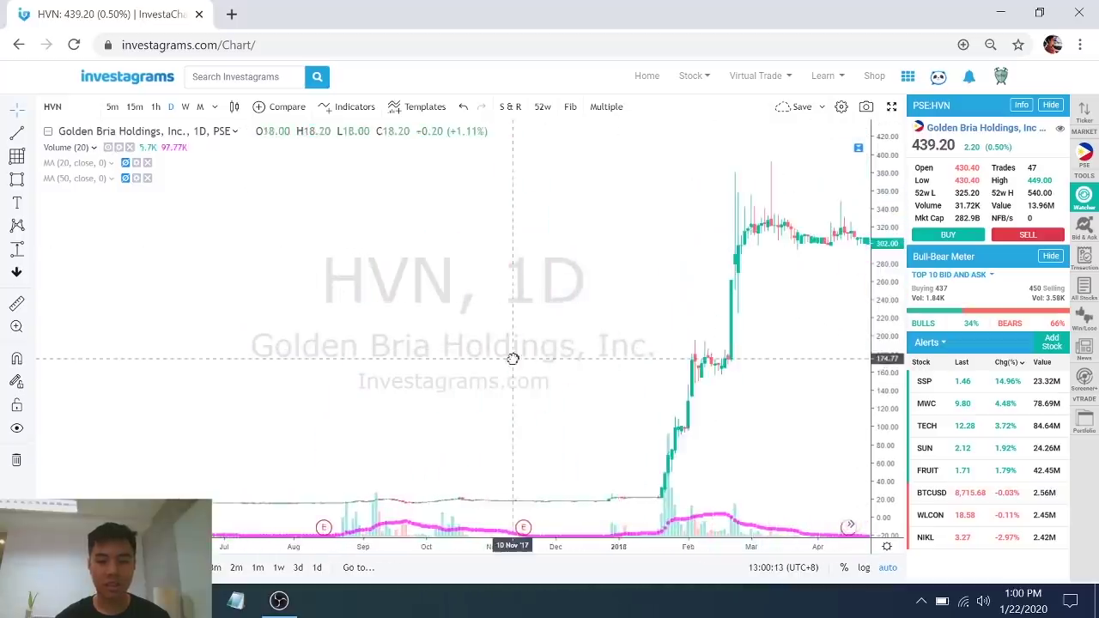
pyautogui.moveTo(569, 346); pyautogui.dragTo(797, 332)
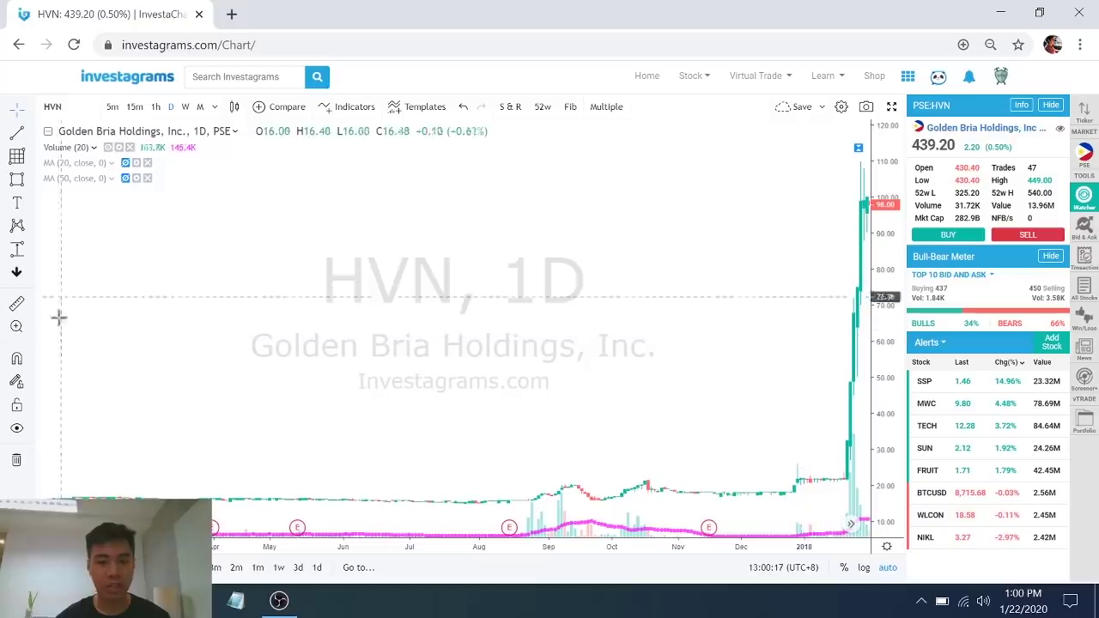
# Measure the price range from the mid-January 2018 base at about 20.23 up to about 99.17, and delete the measurement
pyautogui.click(17, 258)
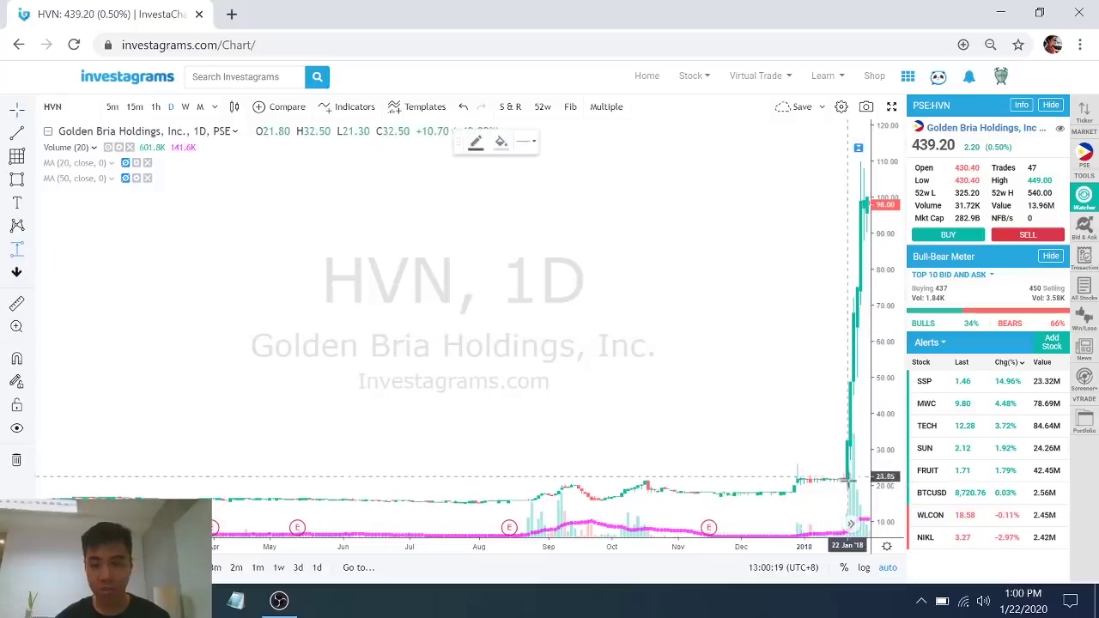
pyautogui.click(830, 485)
pyautogui.click(834, 200)
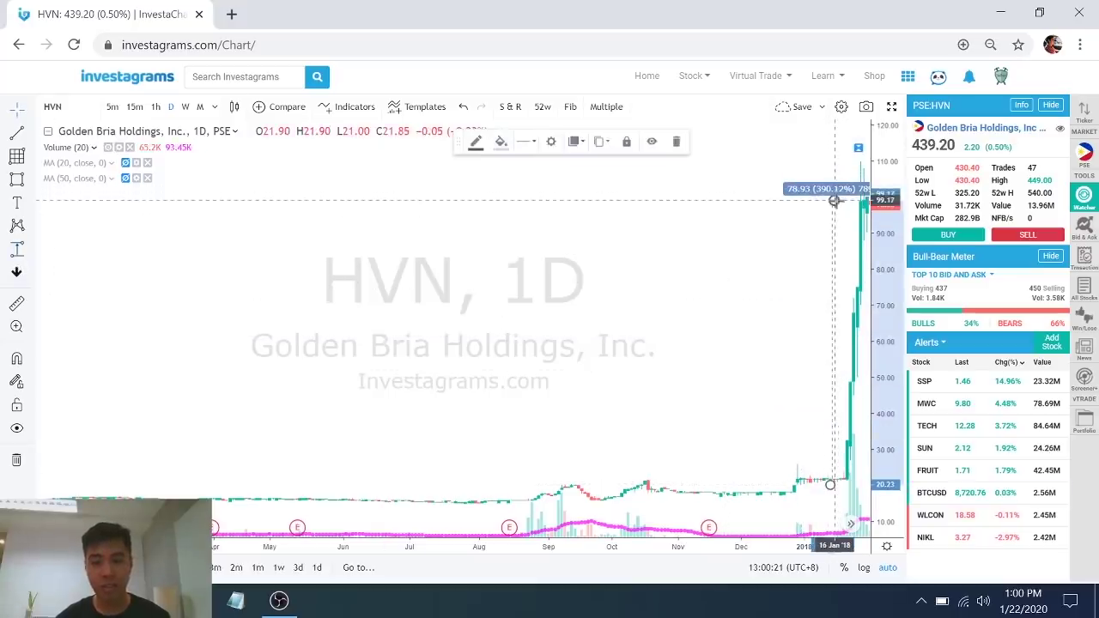
pyautogui.click(677, 143)
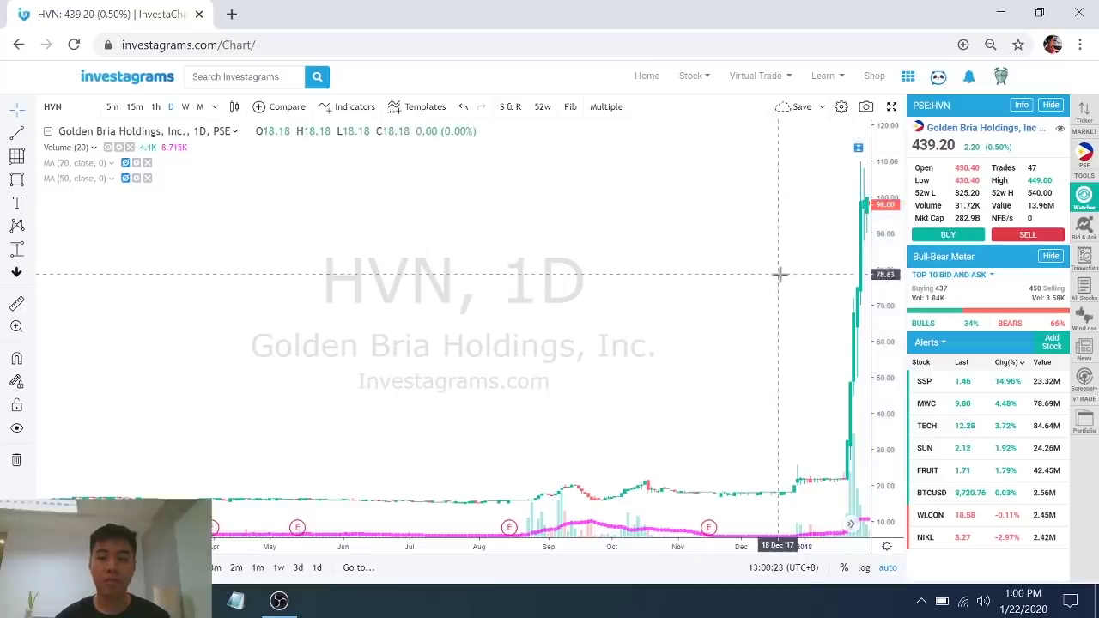
# Measure the price range from about 24.32 in late January 2018 up to the February high at about 378.45, and delete the measurement
pyautogui.moveTo(779, 275); pyautogui.dragTo(672, 304)
pyautogui.click(16, 249)
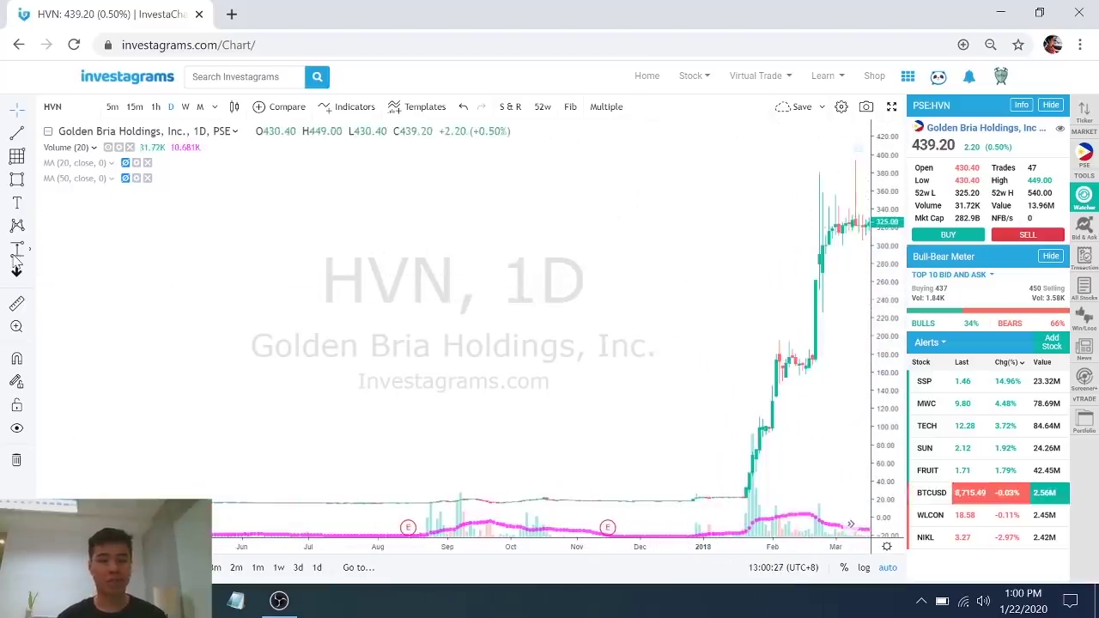
pyautogui.click(743, 492)
pyautogui.click(809, 175)
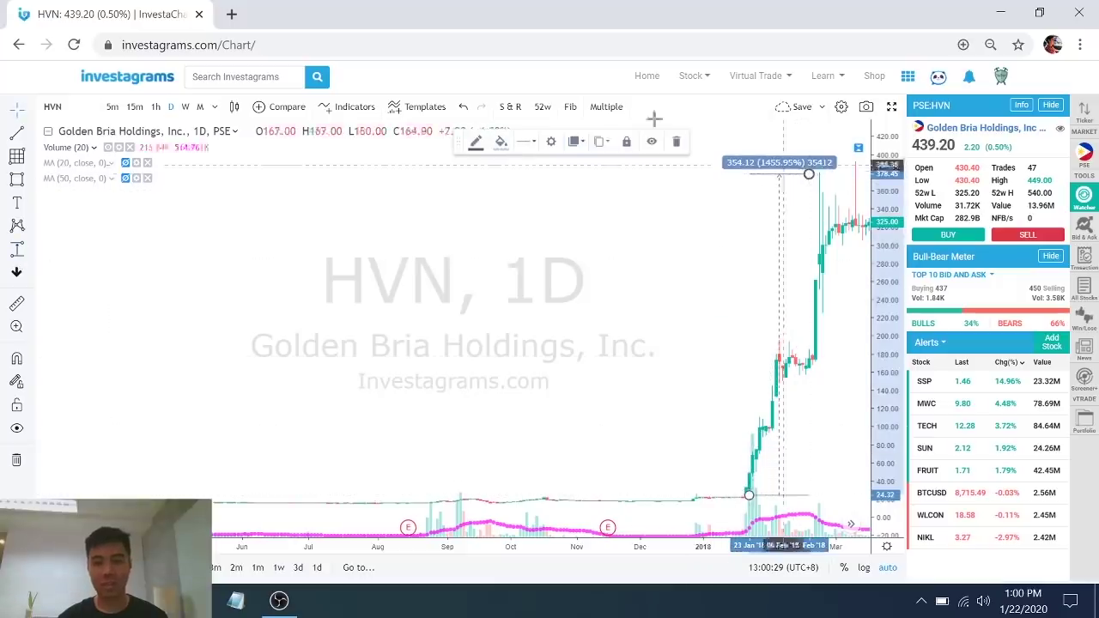
pyautogui.click(678, 143)
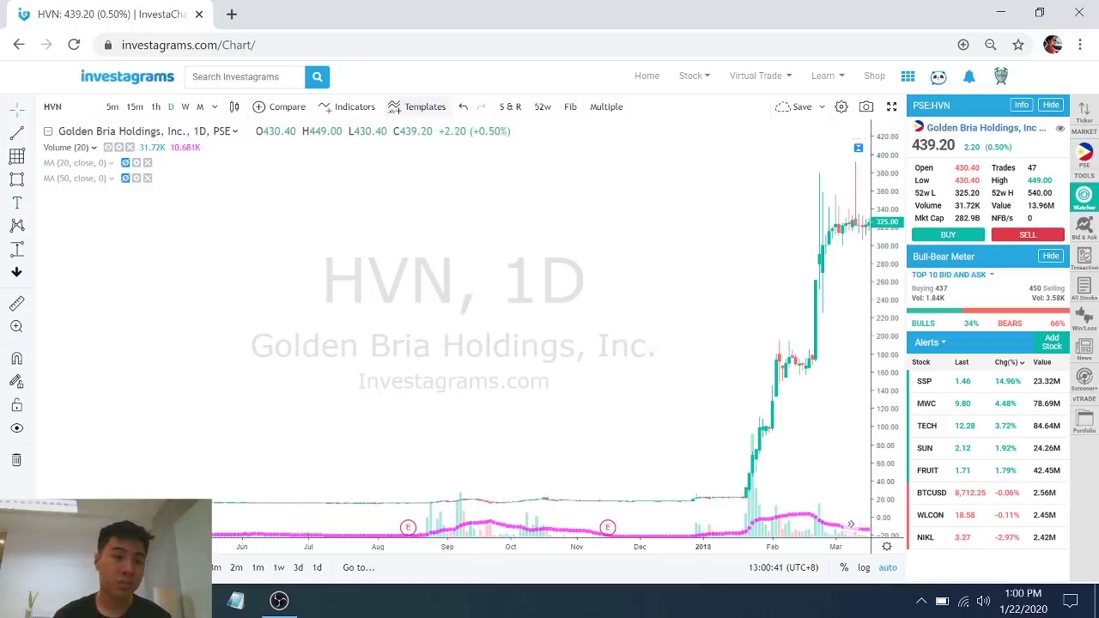
# Show the 20-period moving average on the HVN chart, and switch the 50-period one on and off again for comparison
pyautogui.click(53, 106)
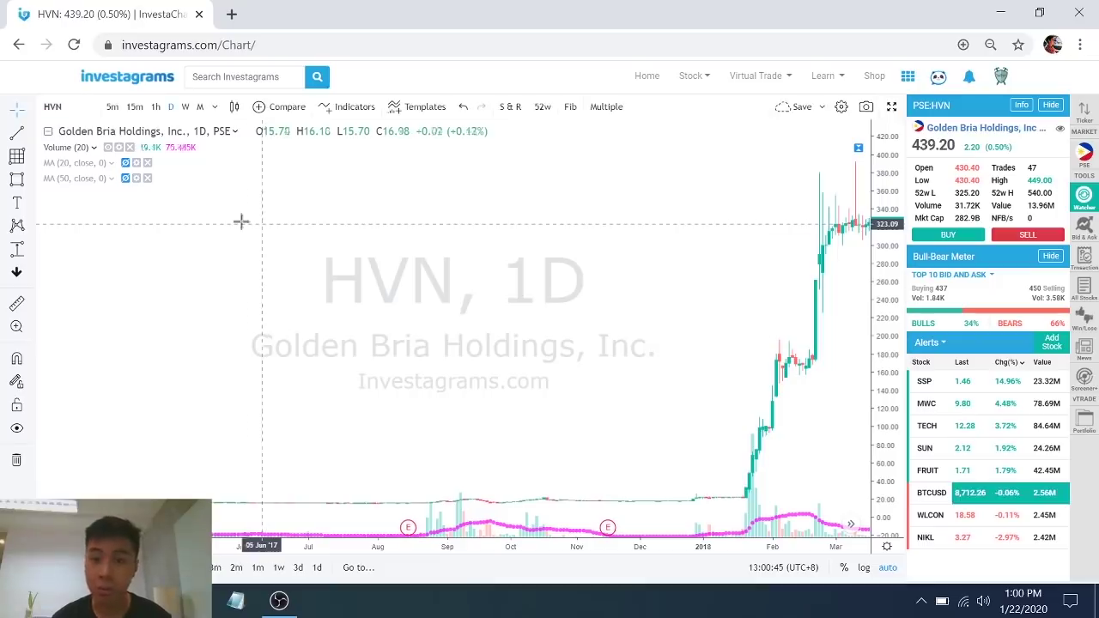
pyautogui.click(125, 163)
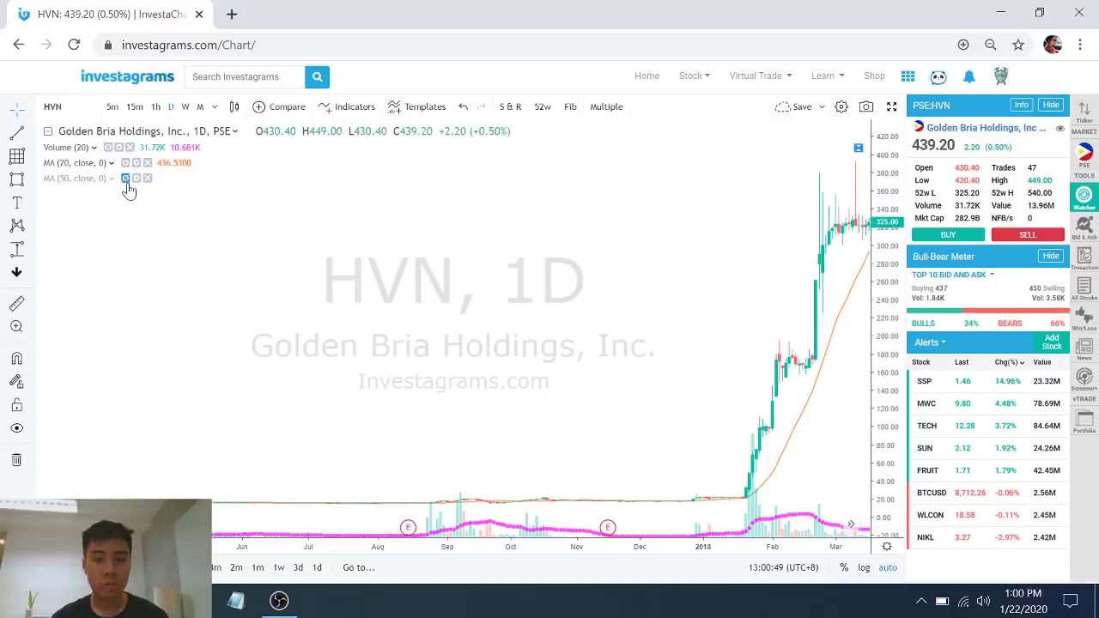
pyautogui.moveTo(439, 246); pyautogui.dragTo(334, 258)
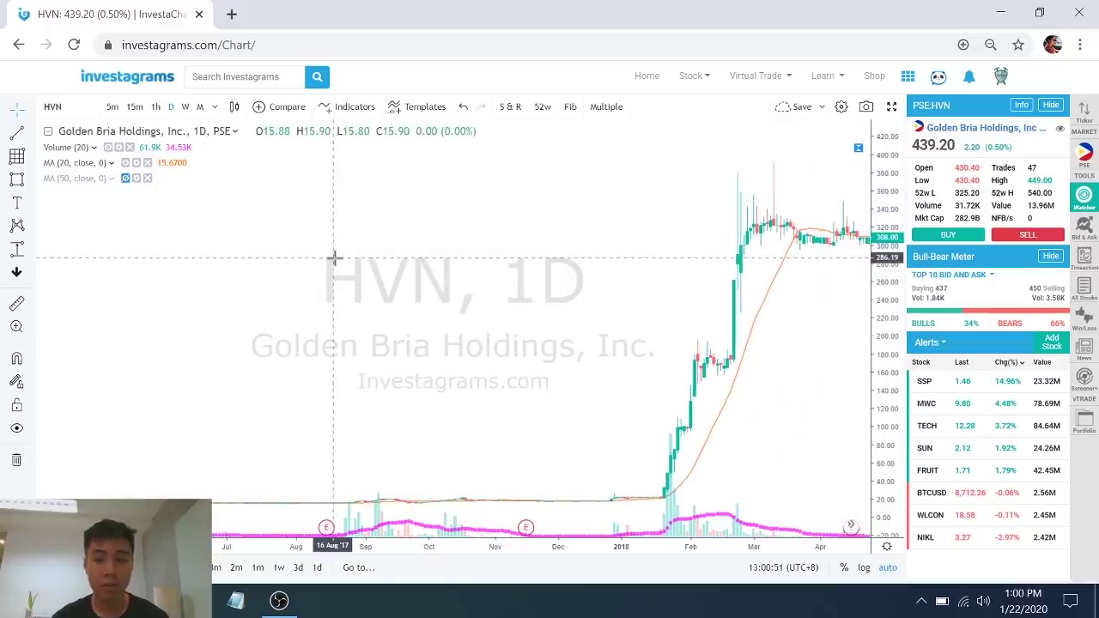
pyautogui.click(125, 179)
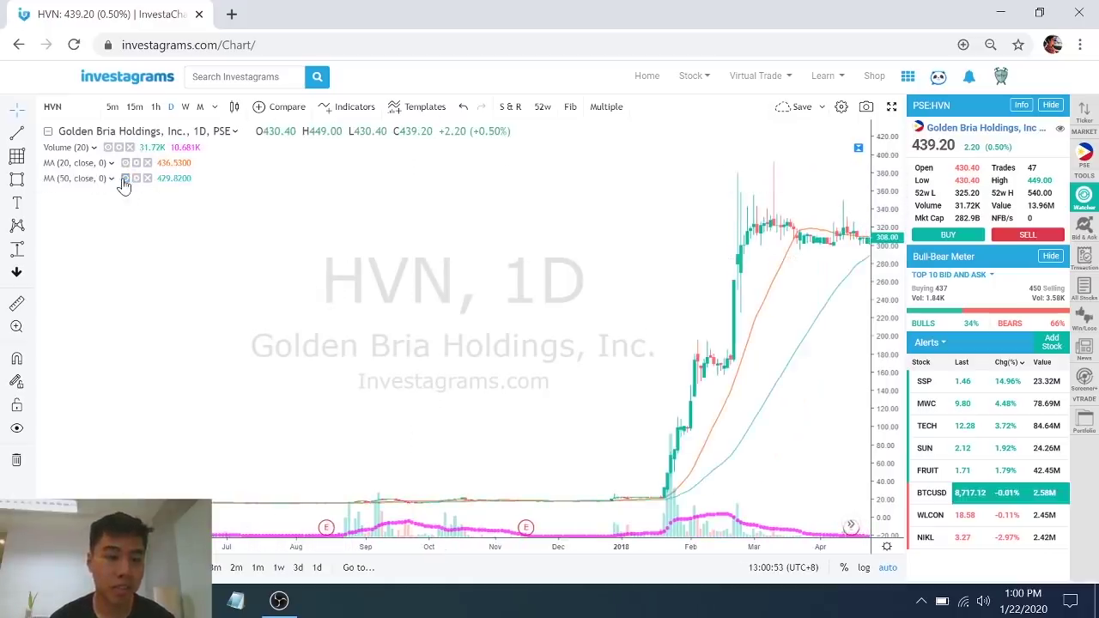
pyautogui.click(125, 178)
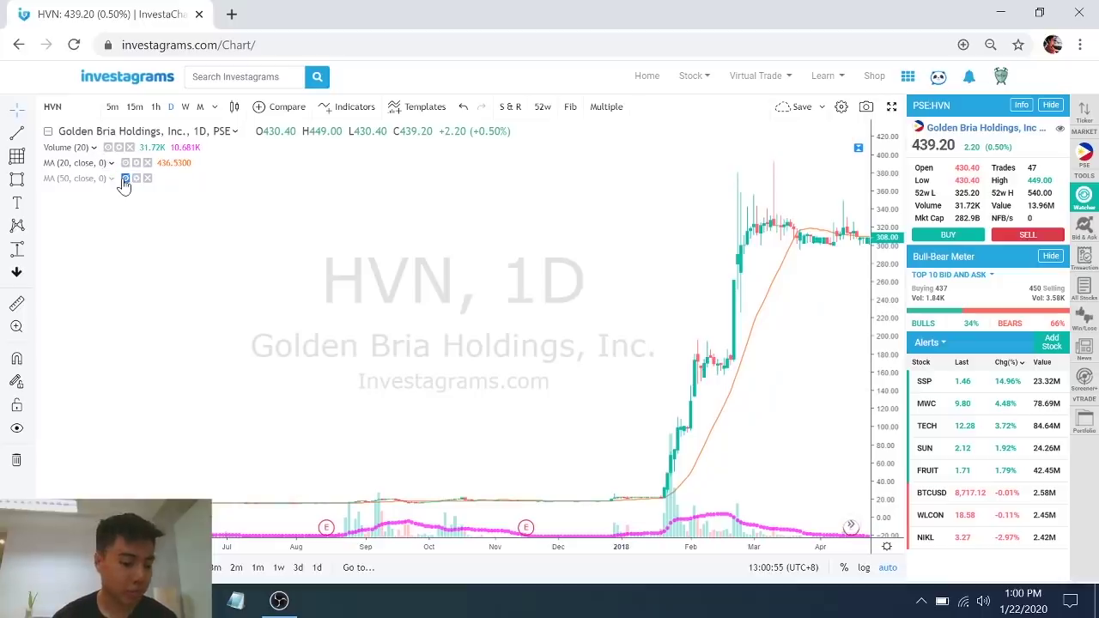
# Load the chart for SLI, show its 50-period moving average and hide the 20-period one
pyautogui.click(53, 107)
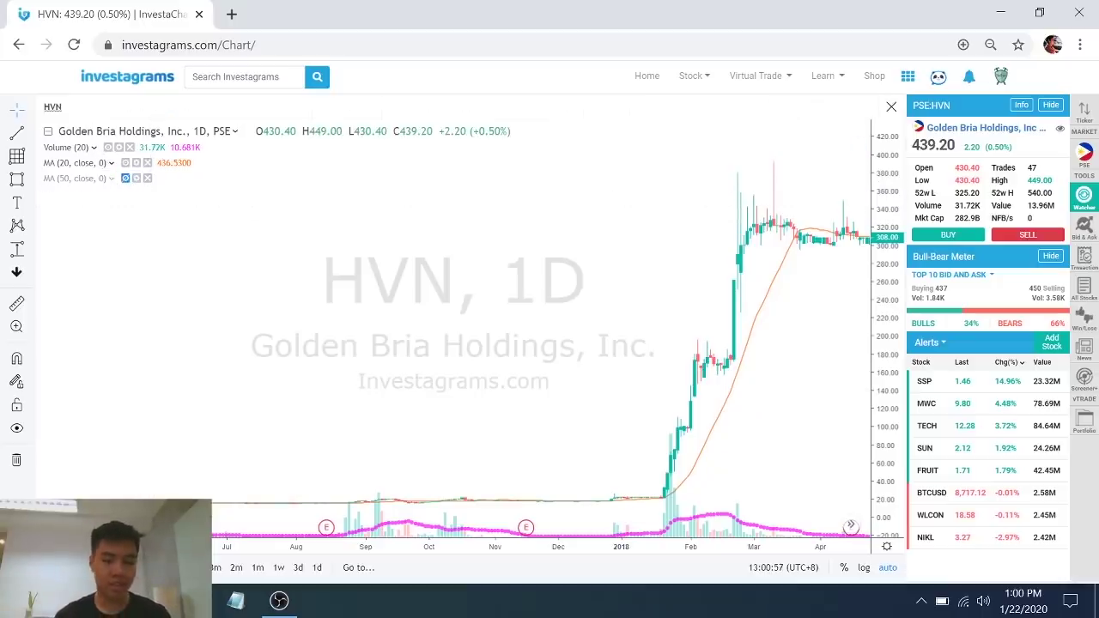
pyautogui.write('SLI')
pyautogui.press('Return')
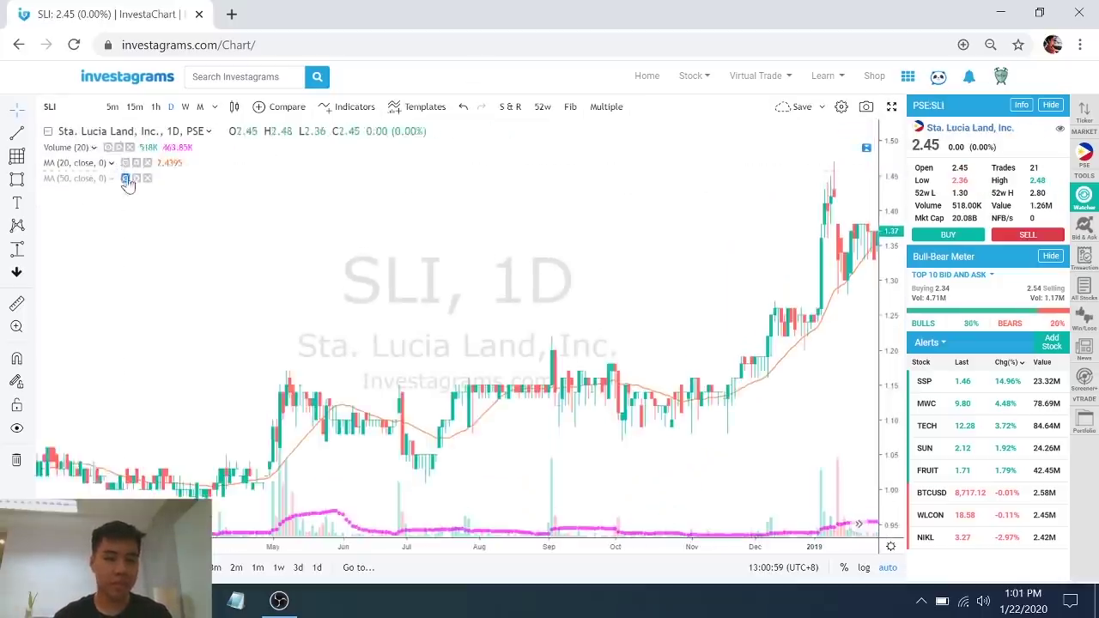
pyautogui.click(125, 179)
pyautogui.click(126, 163)
# Mark a resistance zone with a rectangle just below 1.50, from late December 2018 to early March 2019
pyautogui.moveTo(481, 196); pyautogui.dragTo(393, 216)
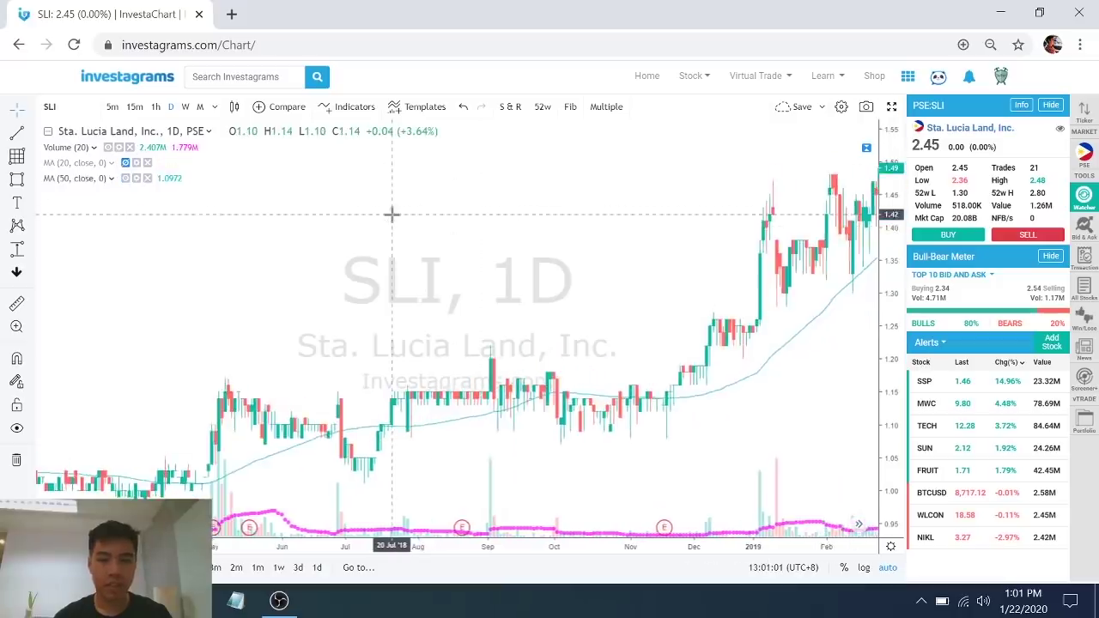
pyautogui.moveTo(542, 191); pyautogui.dragTo(89, 289)
pyautogui.moveTo(418, 312); pyautogui.dragTo(547, 317)
pyautogui.scroll(1, 548, 317)
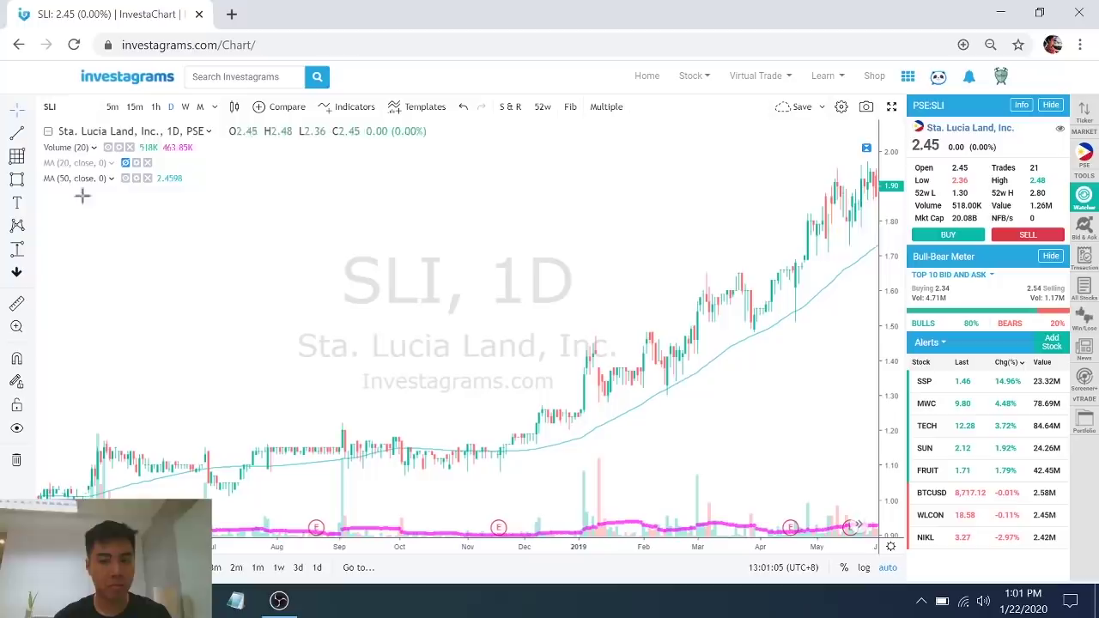
pyautogui.click(17, 180)
pyautogui.moveTo(560, 332); pyautogui.dragTo(706, 335)
pyautogui.moveTo(636, 291); pyautogui.dragTo(815, 249)
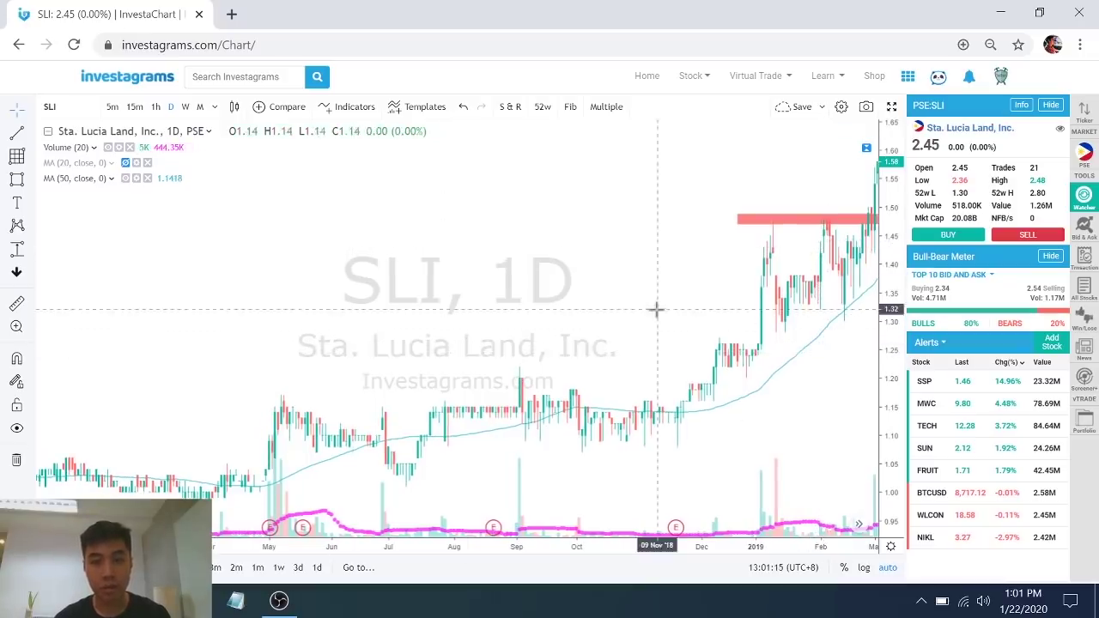
# Measure the price range from the resistance zone at about 1.48 up to about 2.56 in late October 2019, and delete the measurement
pyautogui.moveTo(626, 315); pyautogui.dragTo(492, 334)
pyautogui.moveTo(730, 230); pyautogui.dragTo(421, 279)
pyautogui.moveTo(624, 276); pyautogui.dragTo(513, 299)
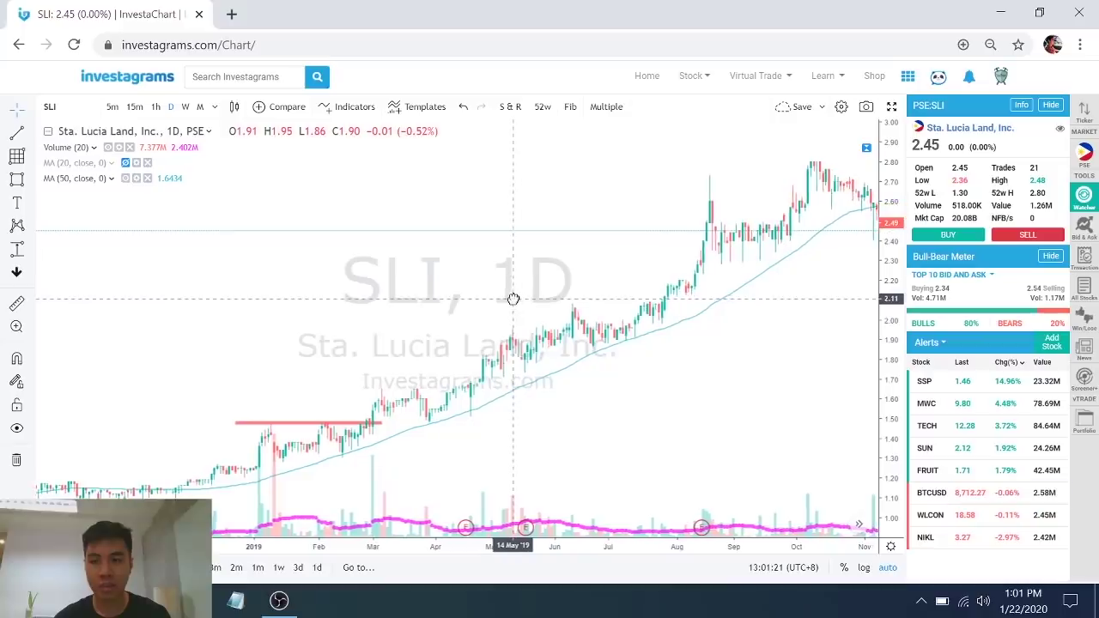
pyautogui.click(17, 249)
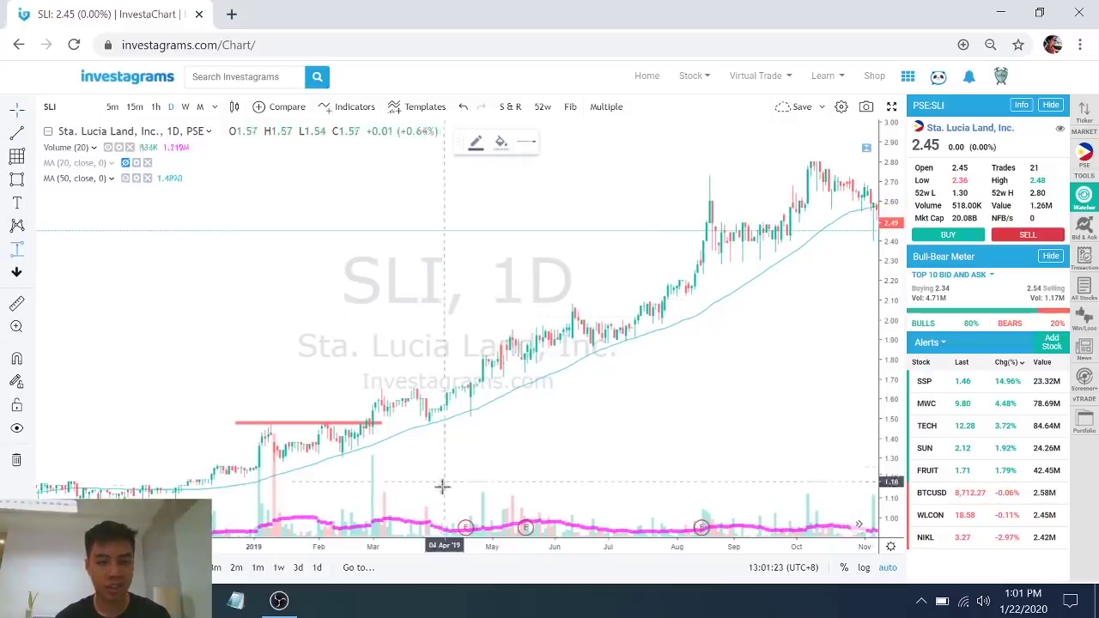
pyautogui.click(364, 421)
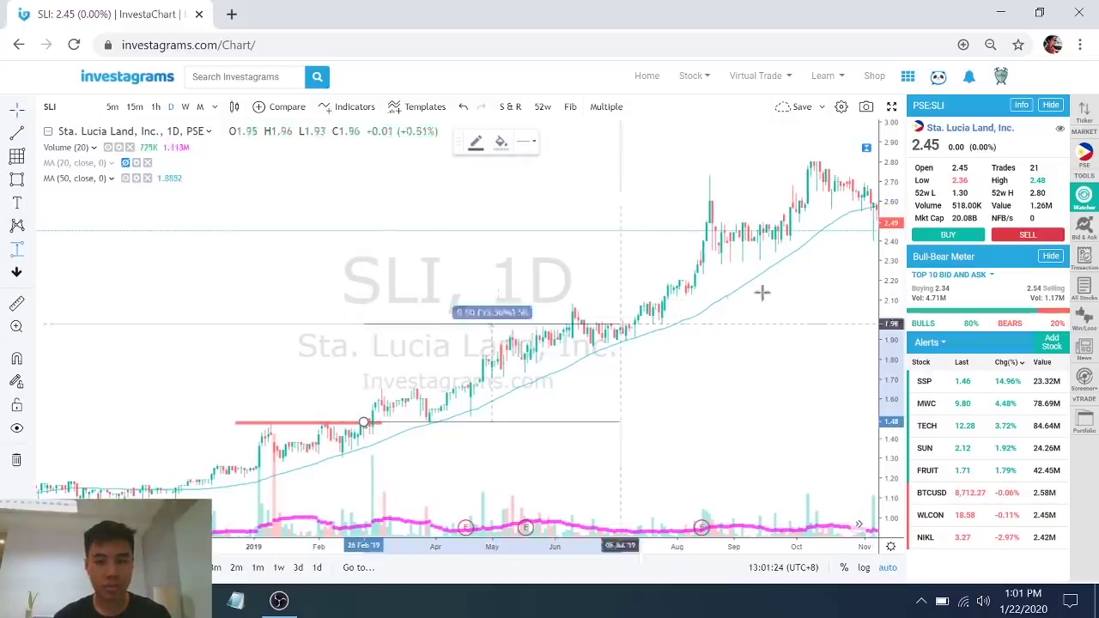
pyautogui.click(847, 208)
pyautogui.click(677, 144)
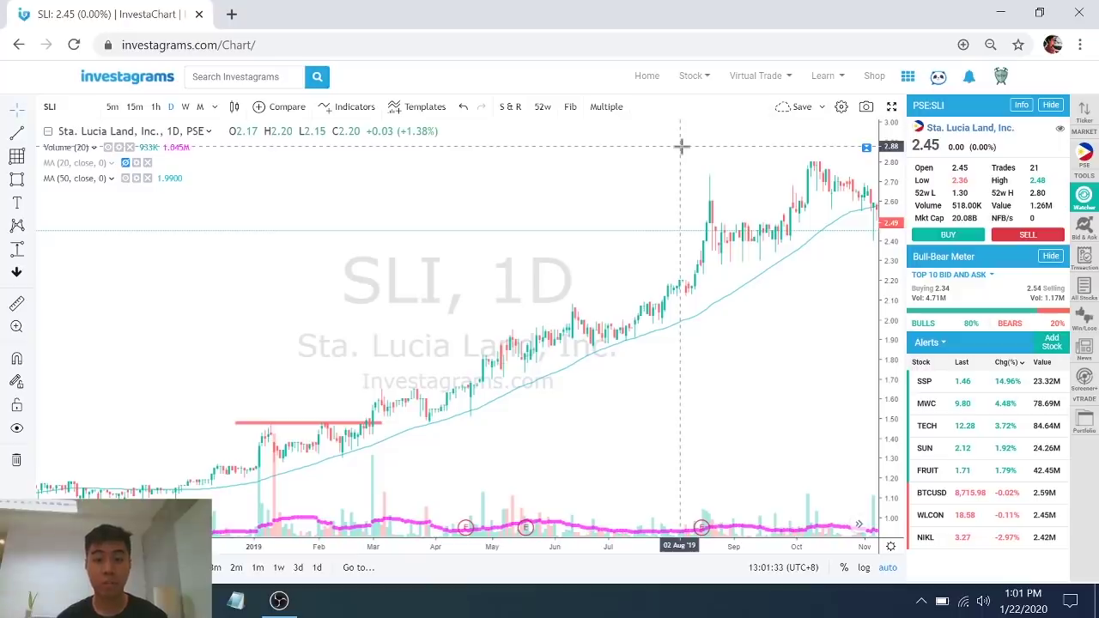
# Measure the price range from the resistance zone at about 1.48 up to about 1.81, and delete the measurement
pyautogui.moveTo(491, 238); pyautogui.dragTo(769, 186)
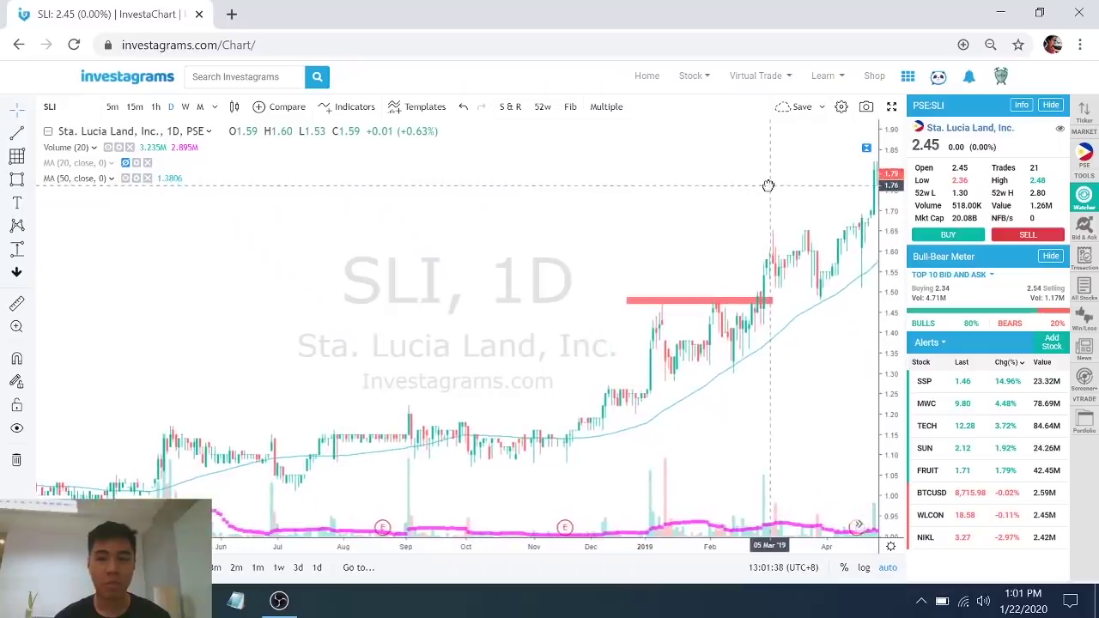
pyautogui.click(14, 249)
pyautogui.click(756, 299)
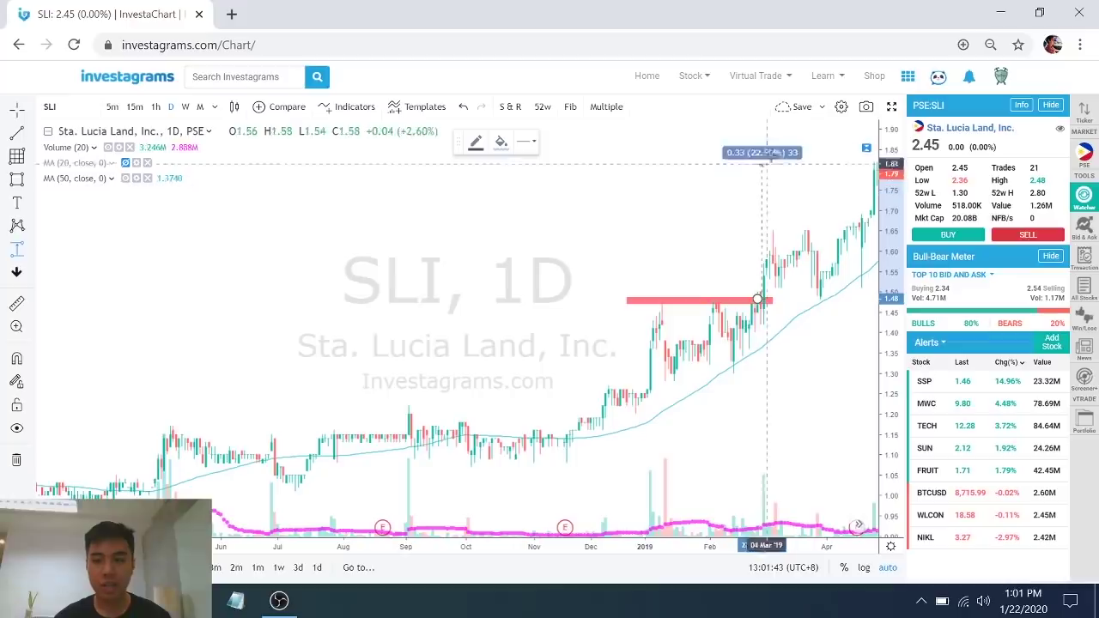
pyautogui.click(791, 163)
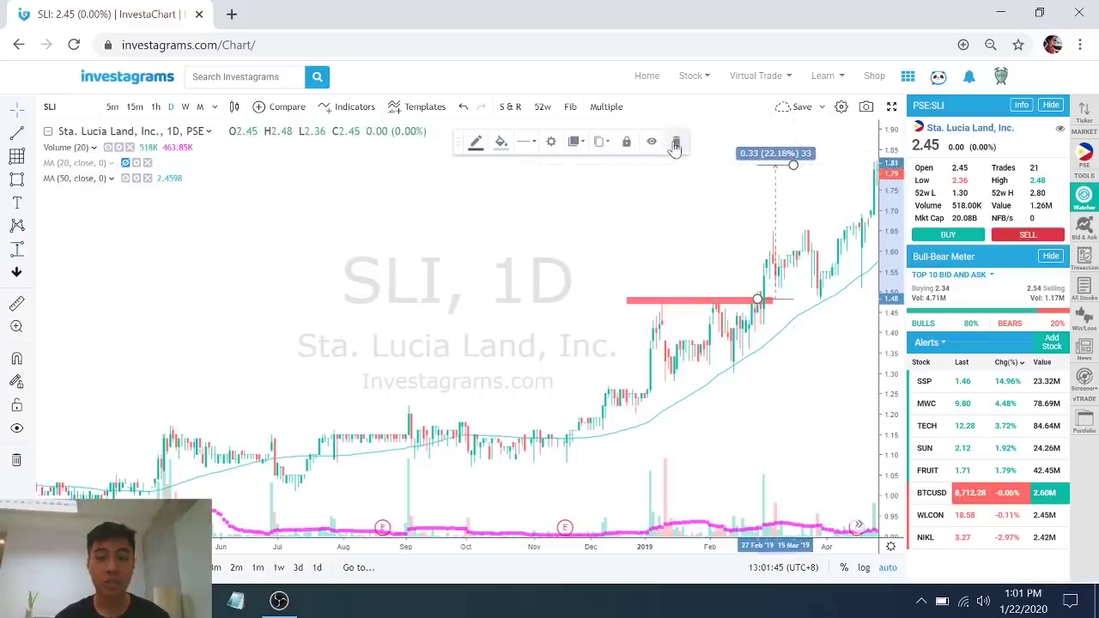
pyautogui.click(786, 193)
pyautogui.moveTo(666, 204); pyautogui.dragTo(499, 246)
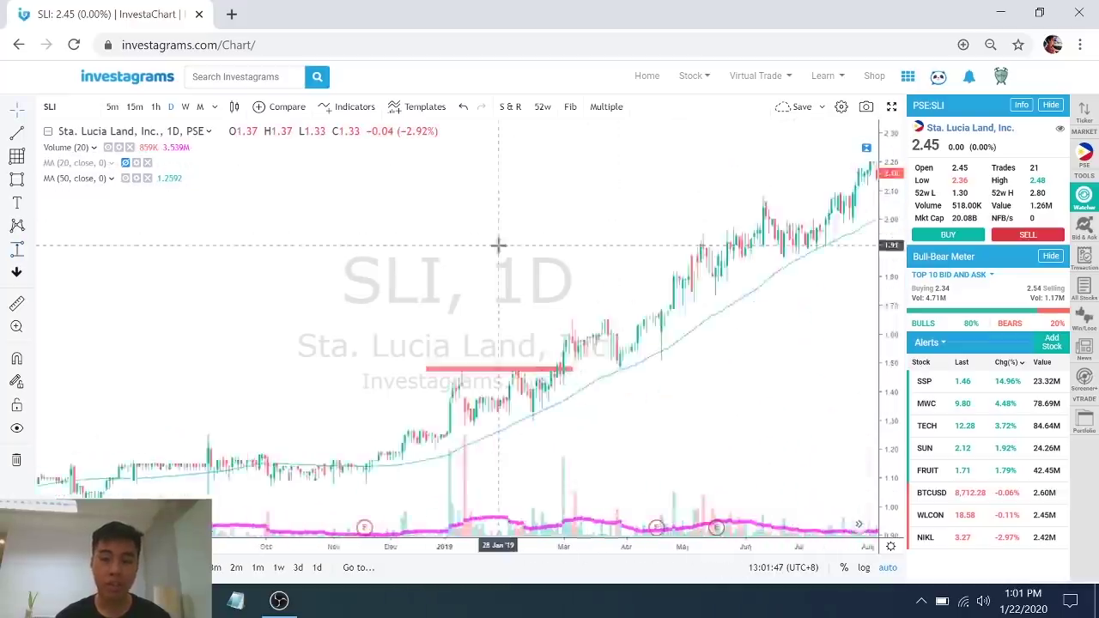
pyautogui.moveTo(680, 234); pyautogui.dragTo(389, 270)
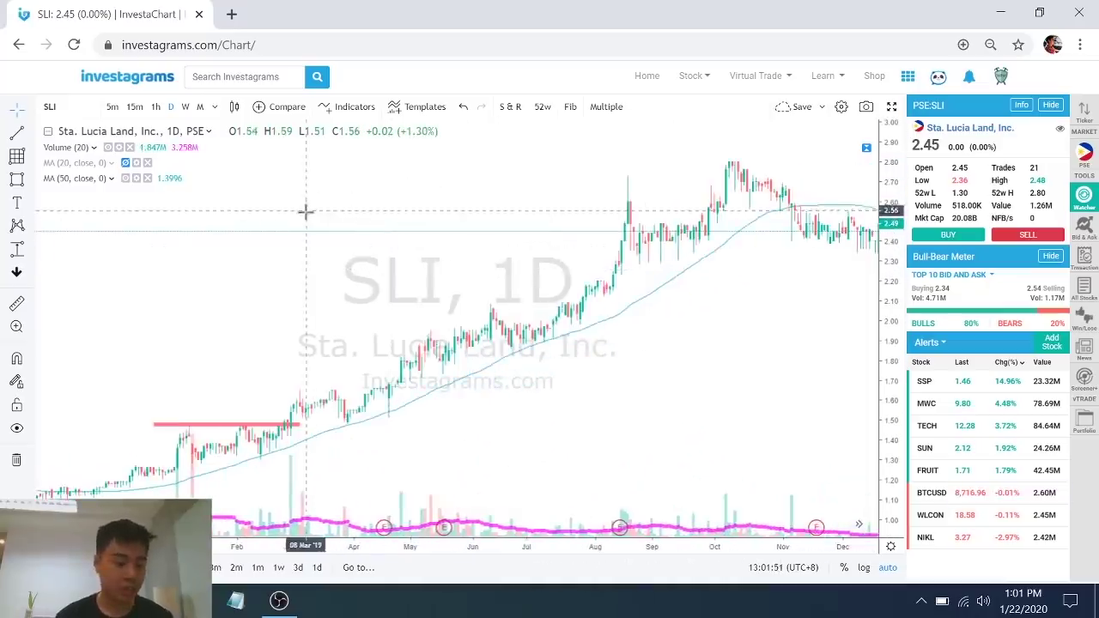
# Load the chart for WLCON and mark the consolidation with a rectangle from about 11.70 to 12.50, 8 November 2018 to 7 January 2019
pyautogui.write('WLCON')
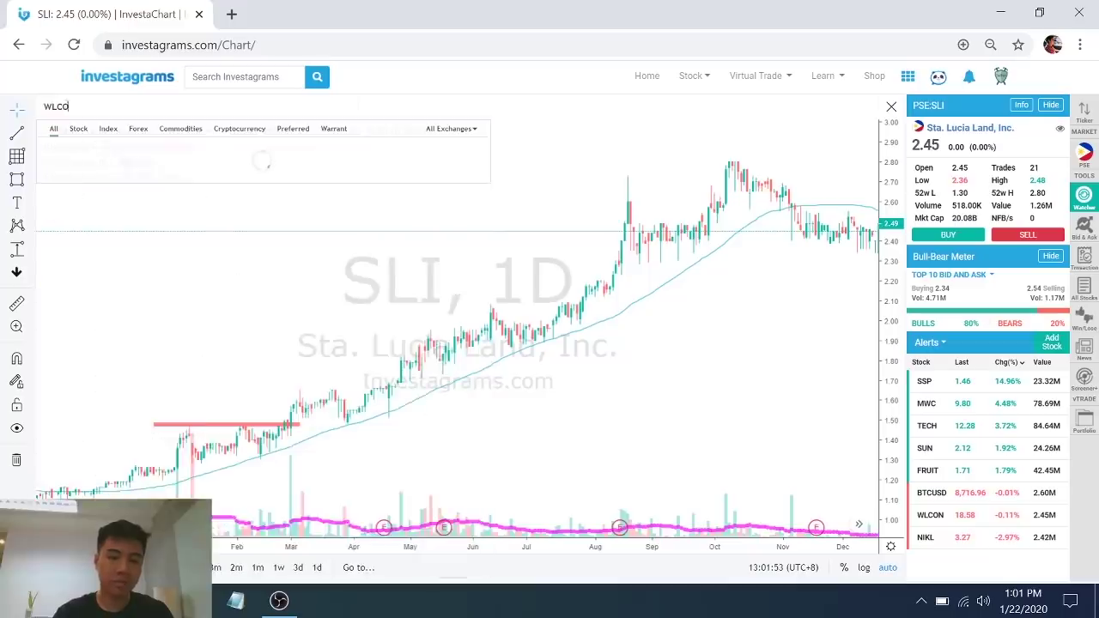
pyautogui.press('Return')
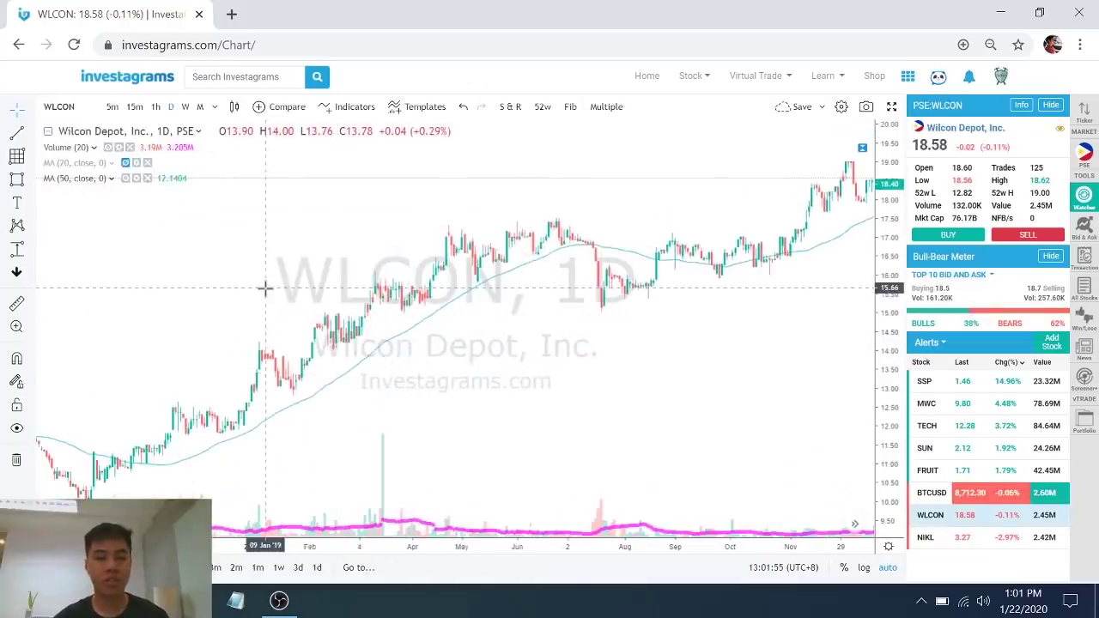
pyautogui.moveTo(266, 289); pyautogui.dragTo(630, 209)
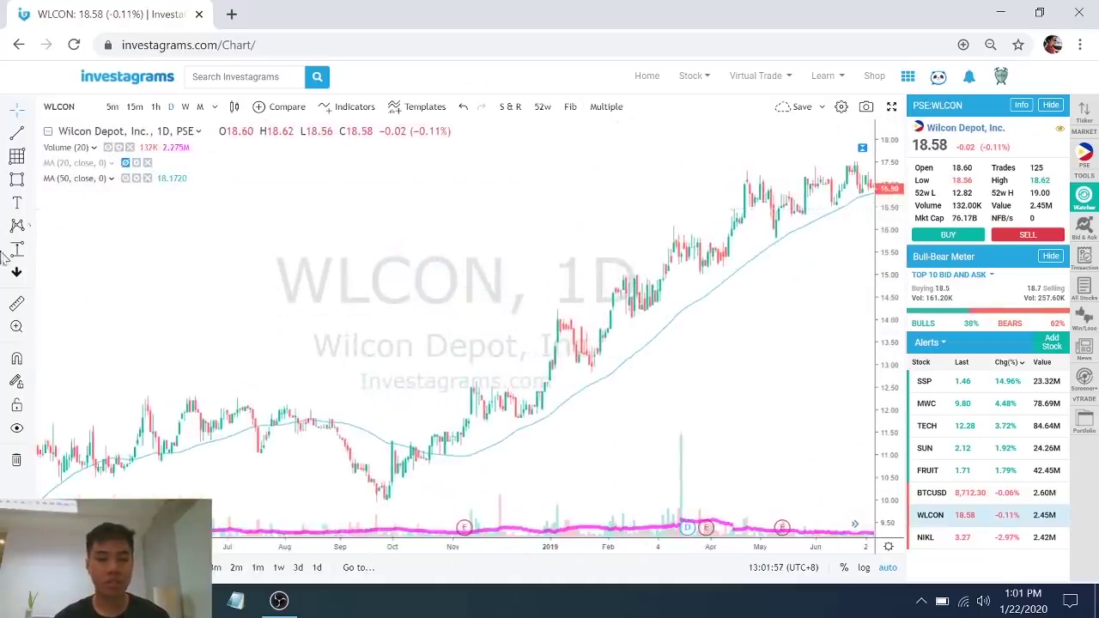
pyautogui.click(17, 179)
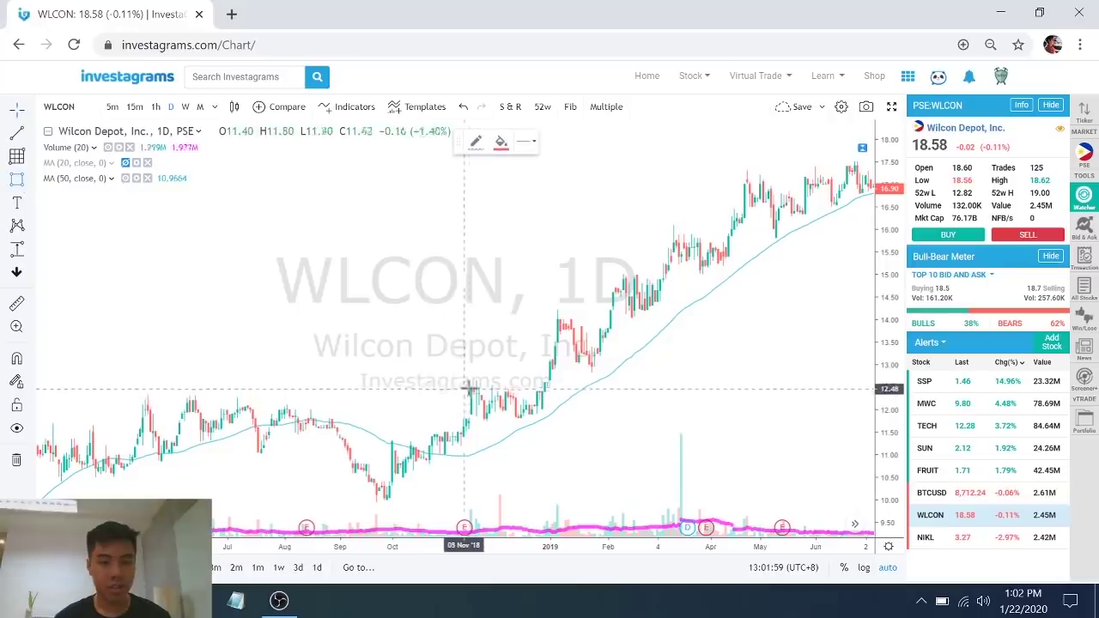
pyautogui.moveTo(461, 387); pyautogui.dragTo(557, 423)
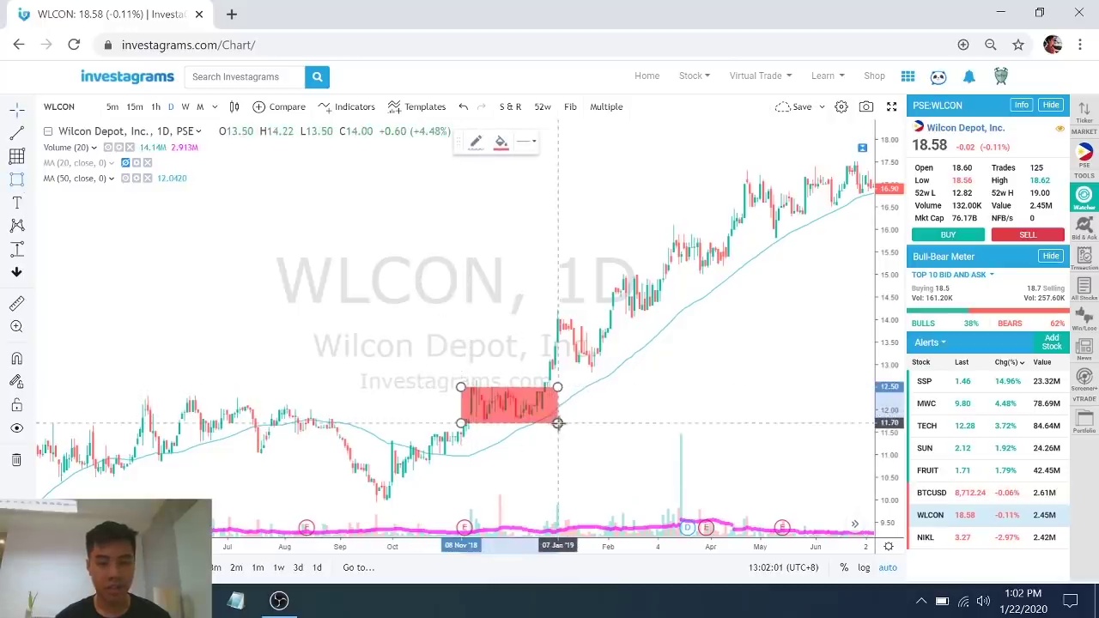
# Measure the price range from about 11.74 on 27 December 2018 up to about 16.73 on 3 July 2019
pyautogui.click(16, 249)
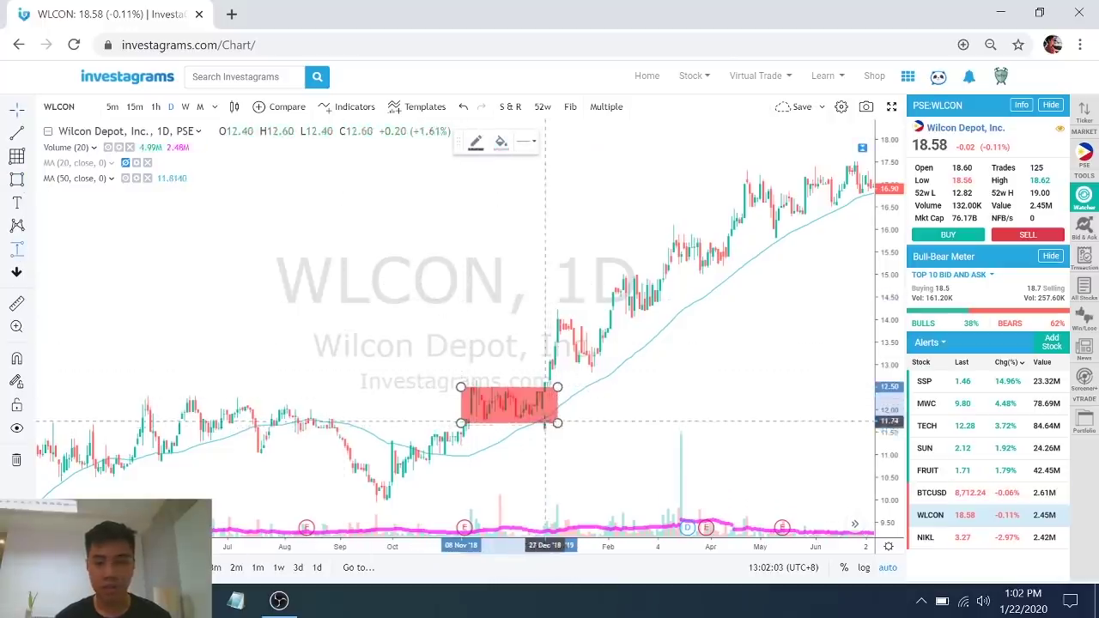
pyautogui.click(546, 422)
pyautogui.click(816, 200)
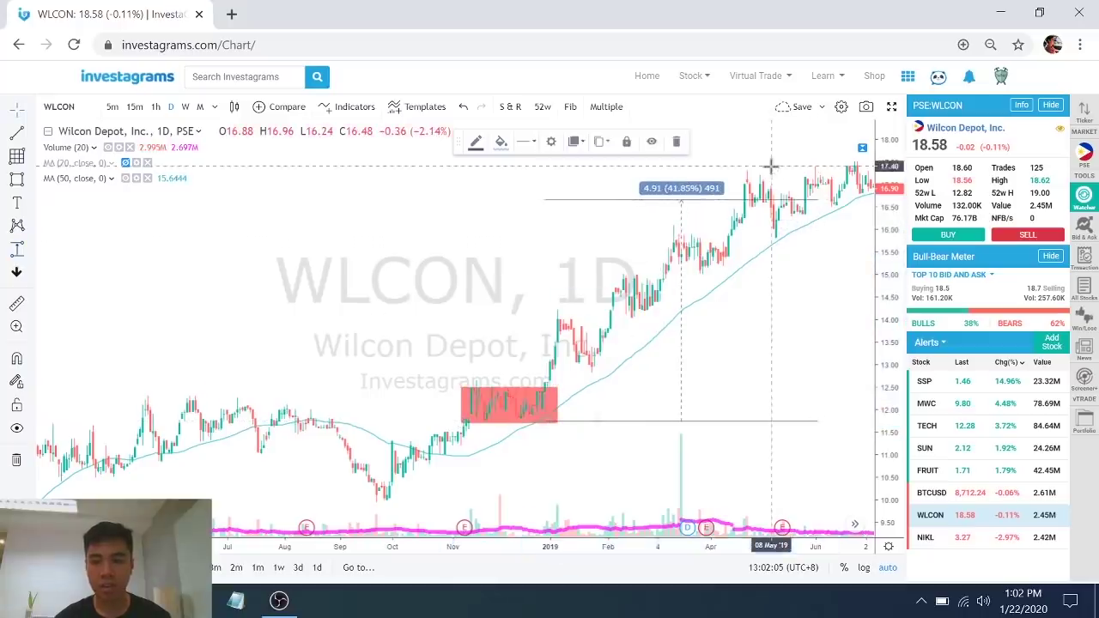
pyautogui.moveTo(771, 165); pyautogui.dragTo(737, 179)
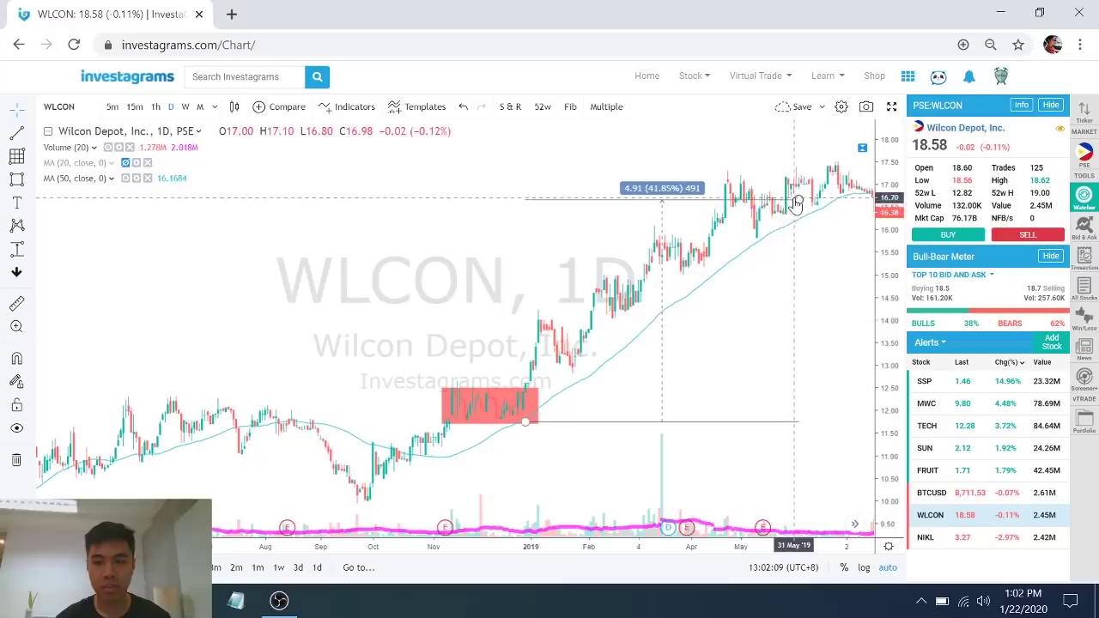
pyautogui.moveTo(799, 200); pyautogui.dragTo(848, 196)
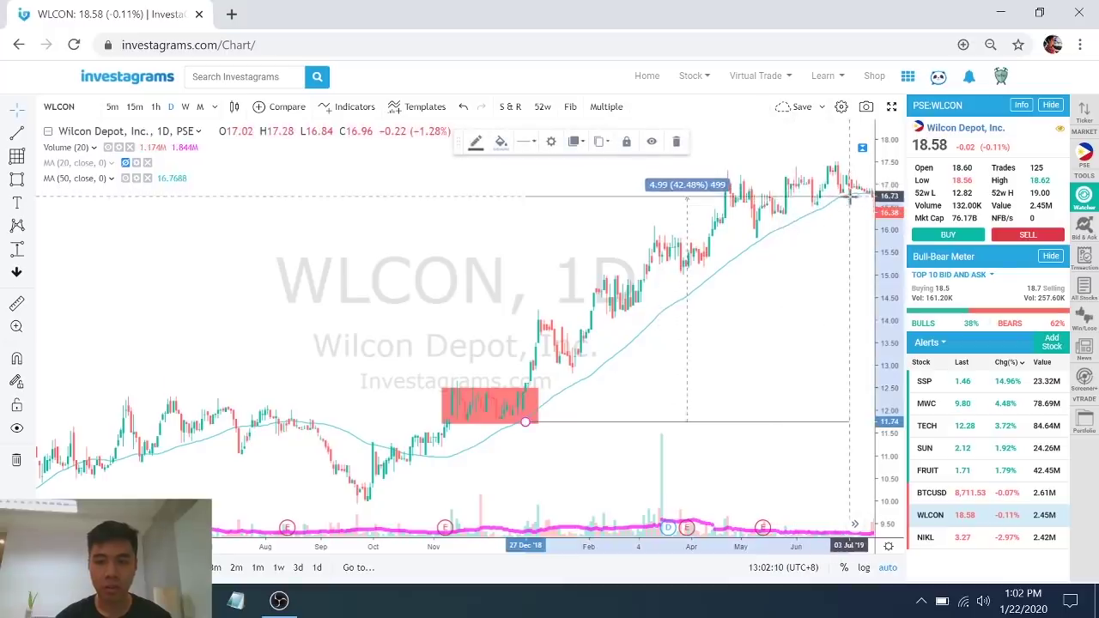
pyautogui.click(611, 179)
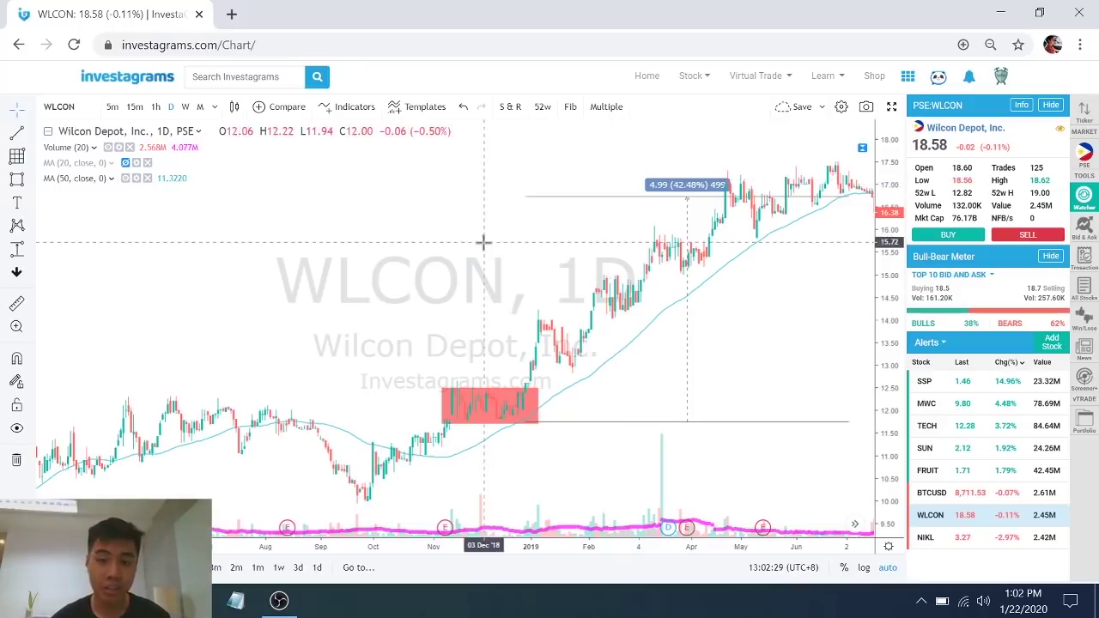
pyautogui.moveTo(488, 248); pyautogui.dragTo(508, 248)
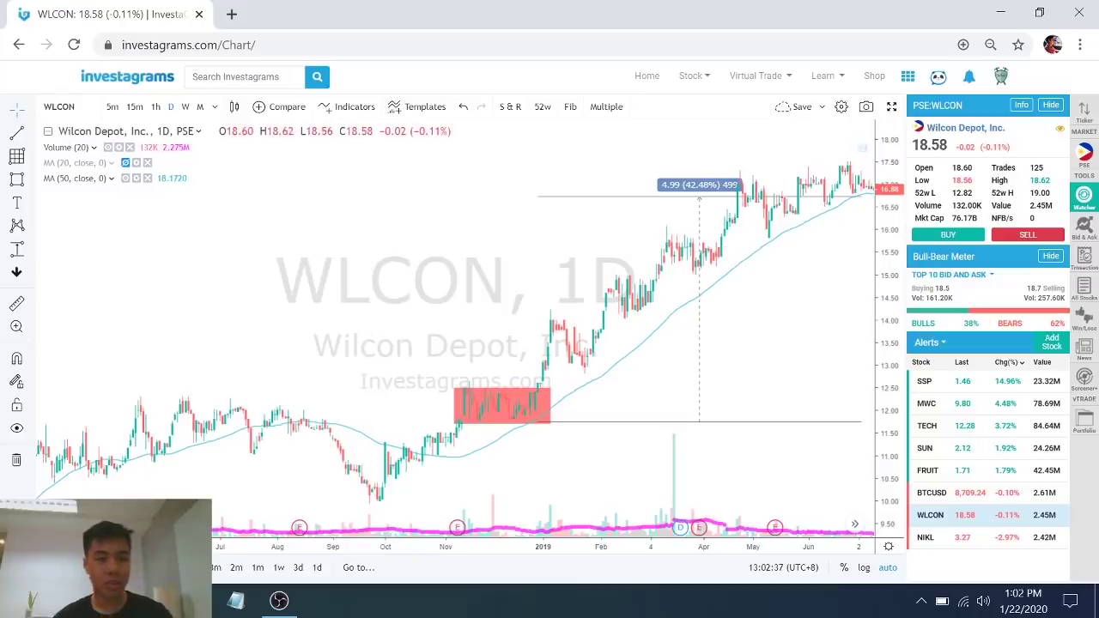
# Load the chart for TUGS and box the consolidation from about 2.26 to 2.67, mid-September to 6 November 2017, with the midline box tool
pyautogui.write('TUGS')
pyautogui.press('Return')
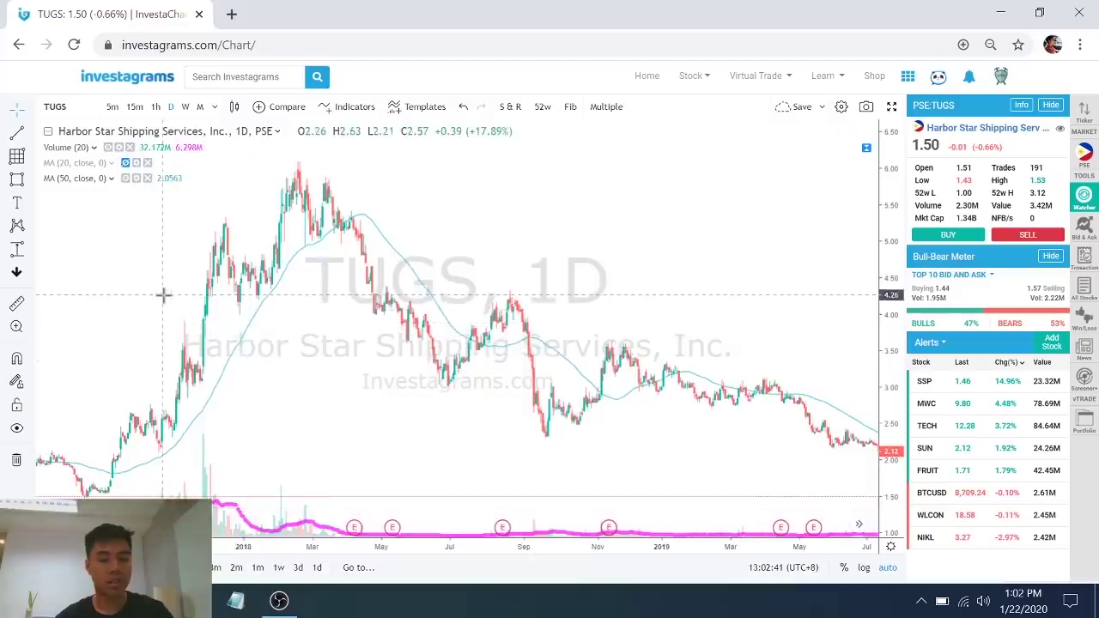
pyautogui.moveTo(225, 284); pyautogui.dragTo(775, 226)
pyautogui.scroll(2, 621, 301)
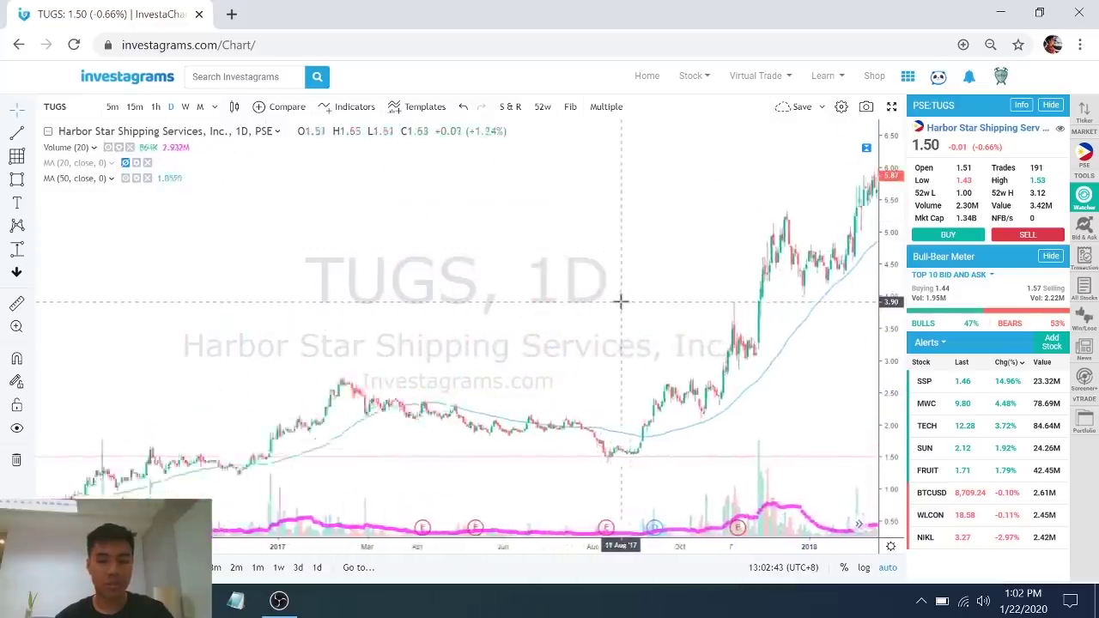
pyautogui.scroll(2, 621, 300)
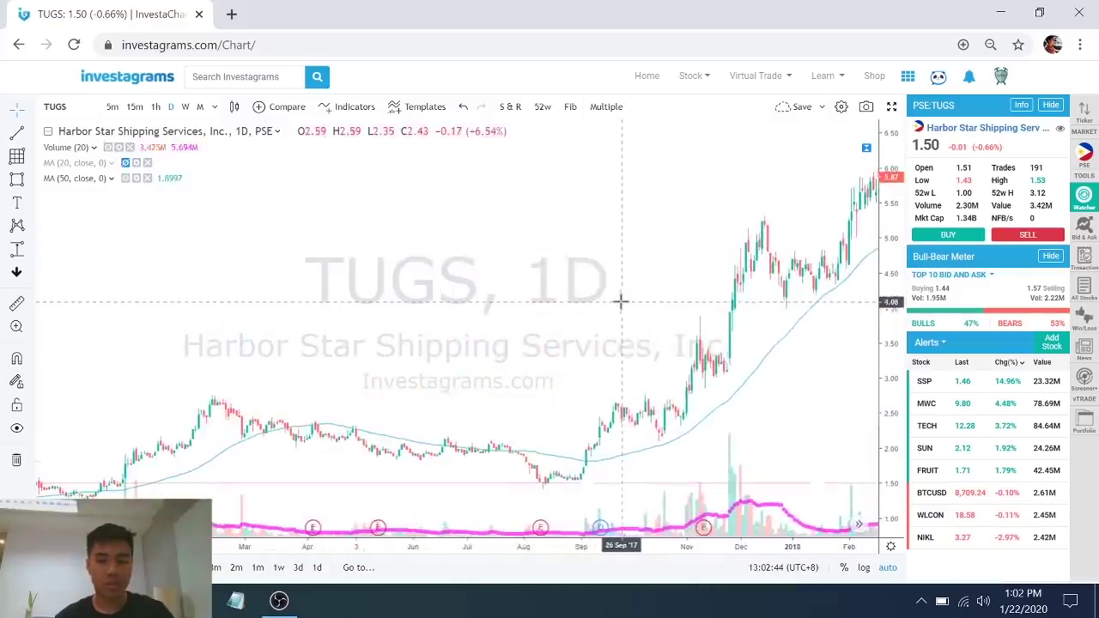
pyautogui.click(16, 157)
pyautogui.moveTo(600, 401); pyautogui.dragTo(691, 427)
pyautogui.scroll(3, 602, 295)
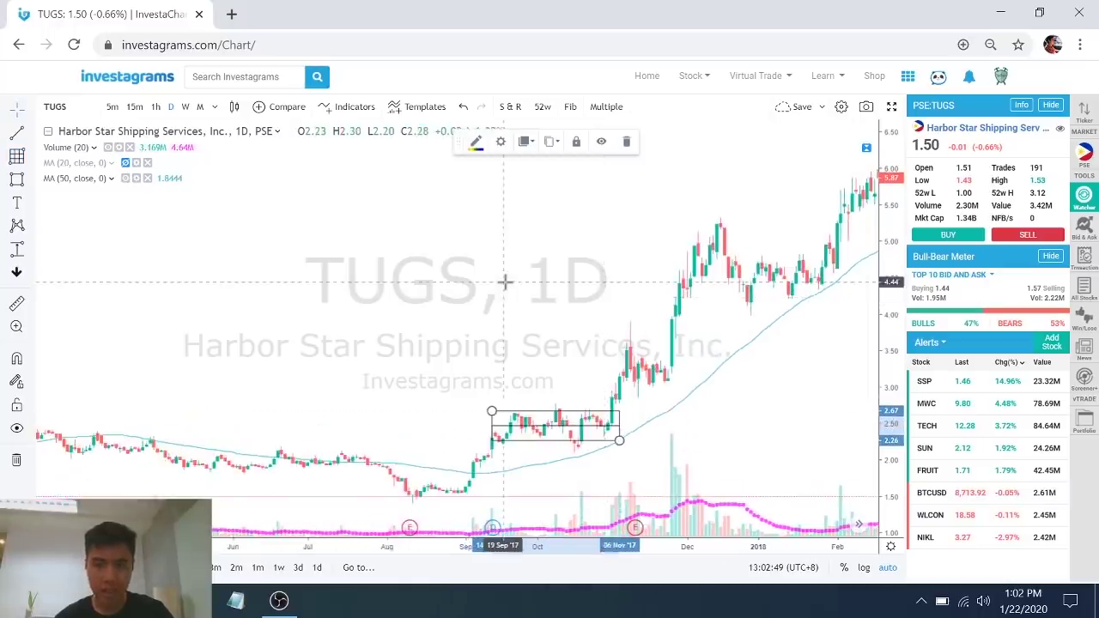
# Measure the price range from the top of the consolidation box at about 2.66 up to about 3.87, and delete the measurement
pyautogui.moveTo(589, 266); pyautogui.dragTo(812, 240)
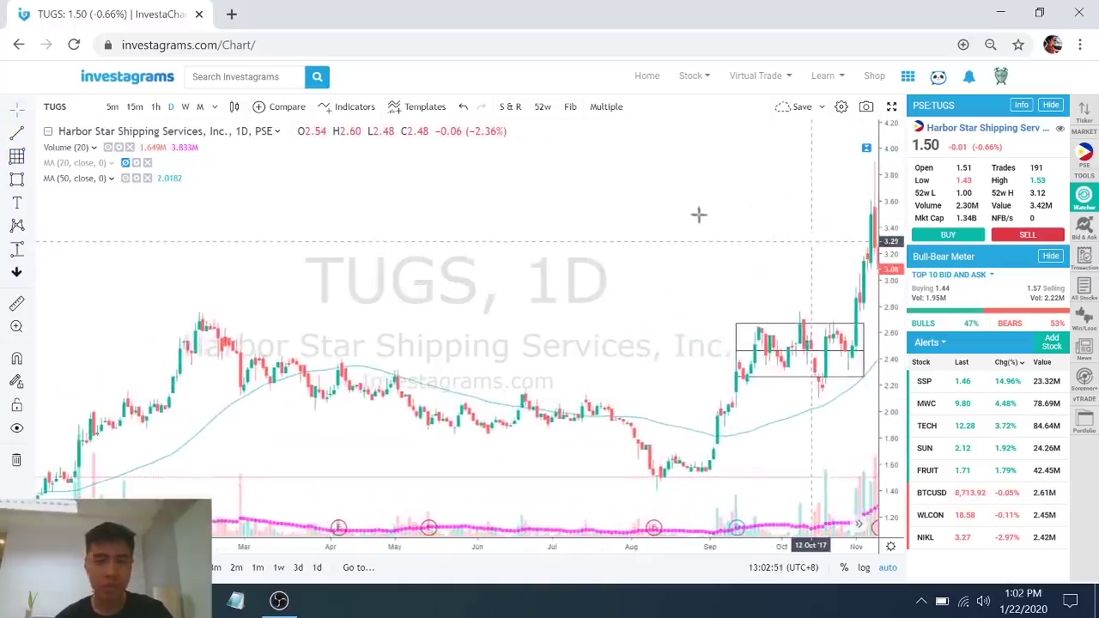
pyautogui.click(17, 249)
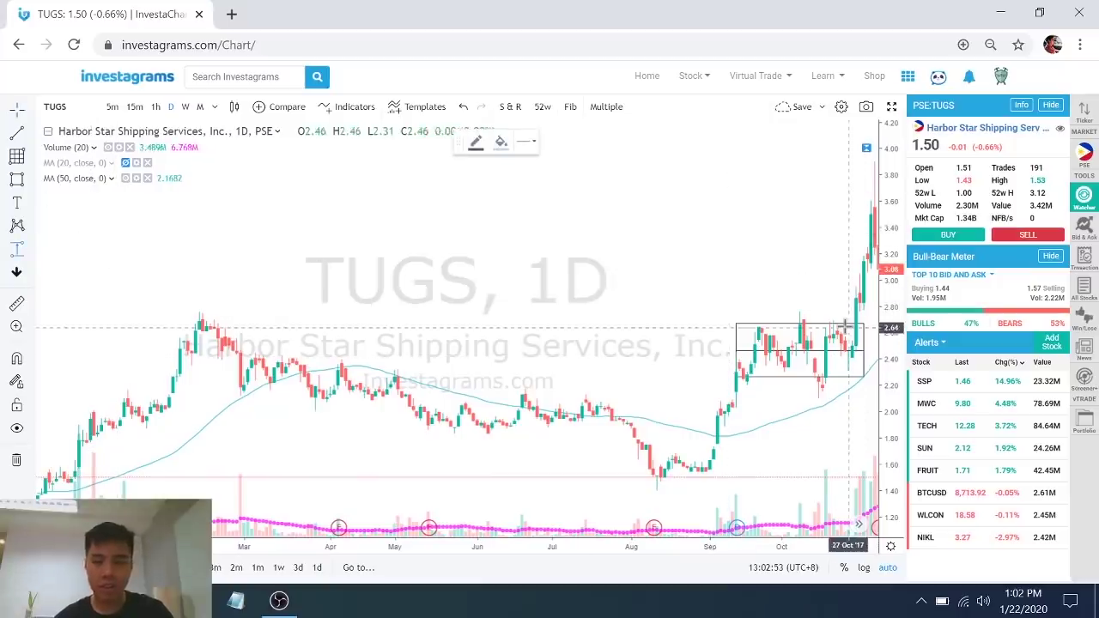
pyautogui.click(812, 165)
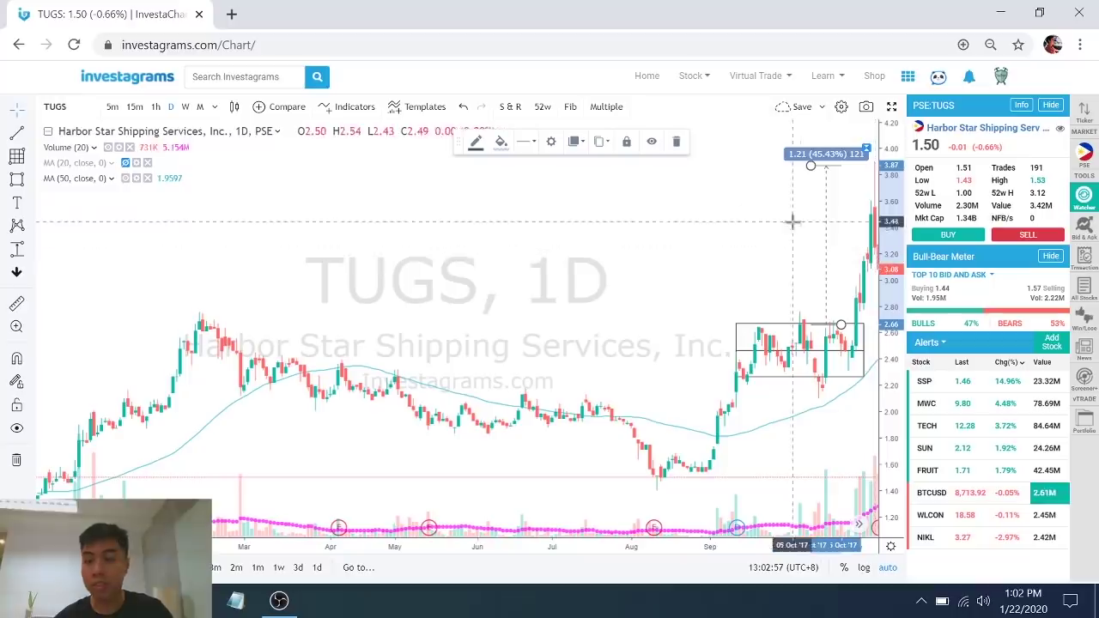
pyautogui.click(684, 146)
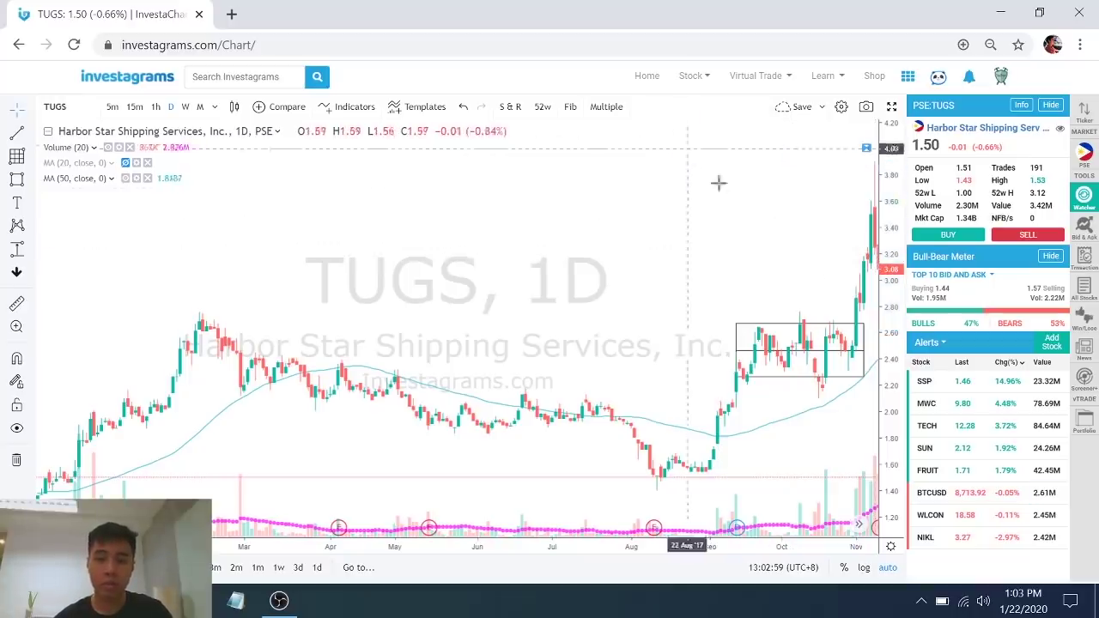
# Measure a price range at the November 2017 breakout above the consolidation box, and delete the measurement
pyautogui.moveTo(731, 211); pyautogui.dragTo(573, 224)
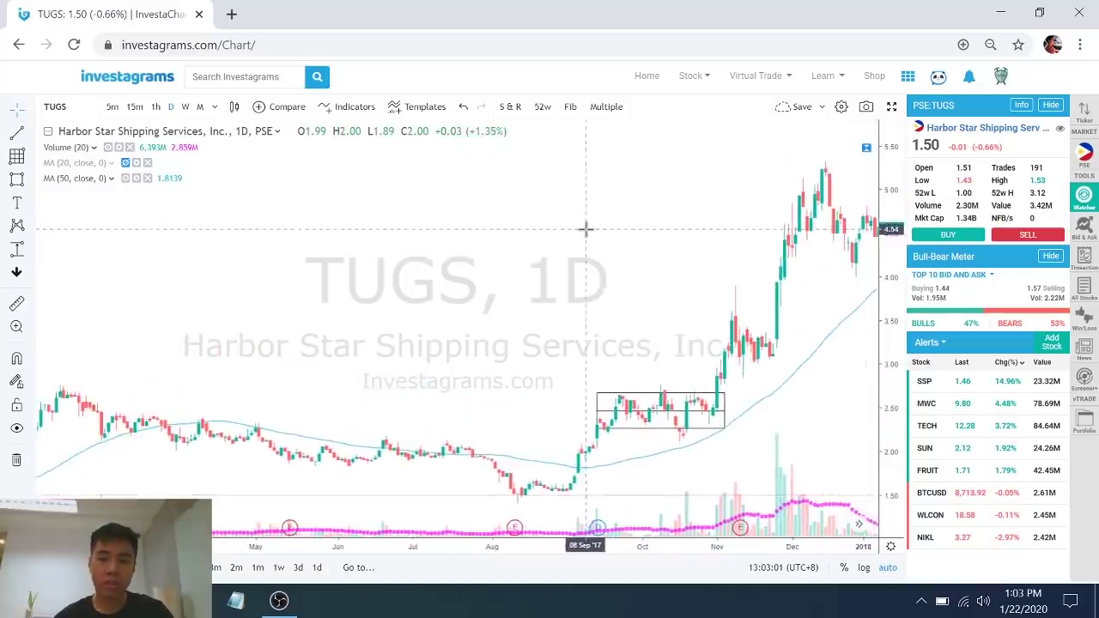
pyautogui.click(10, 250)
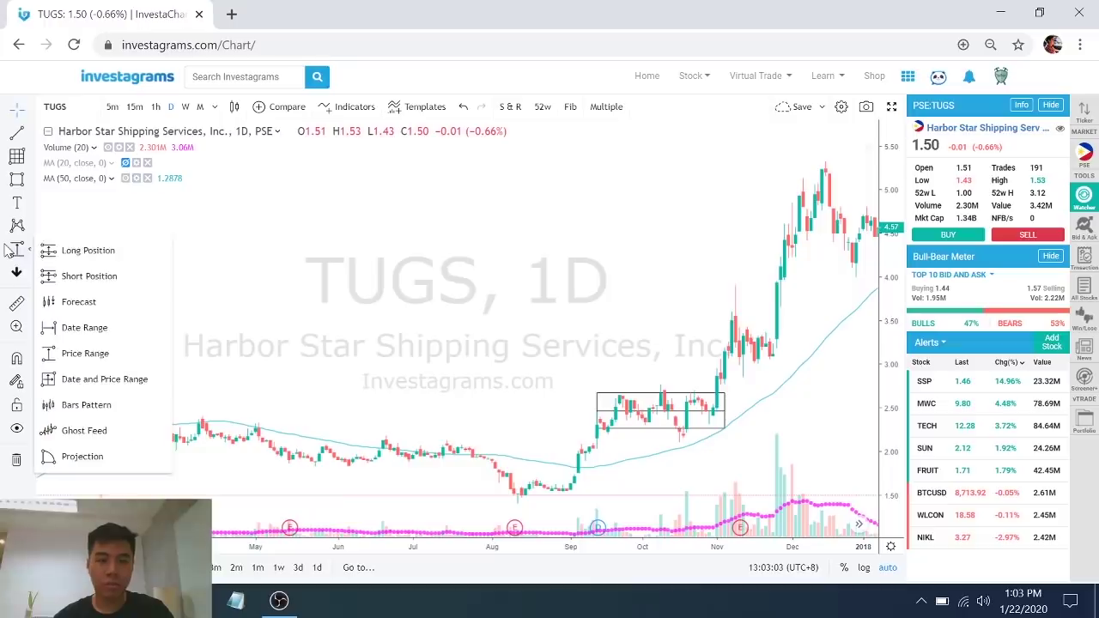
pyautogui.click(124, 355)
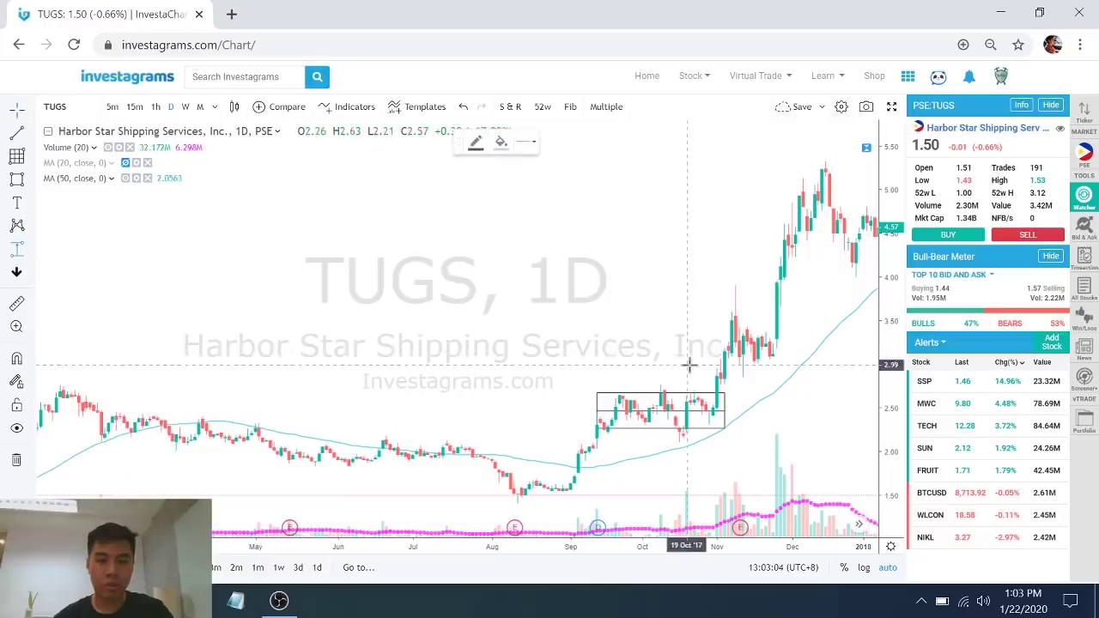
pyautogui.click(777, 354)
pyautogui.click(675, 142)
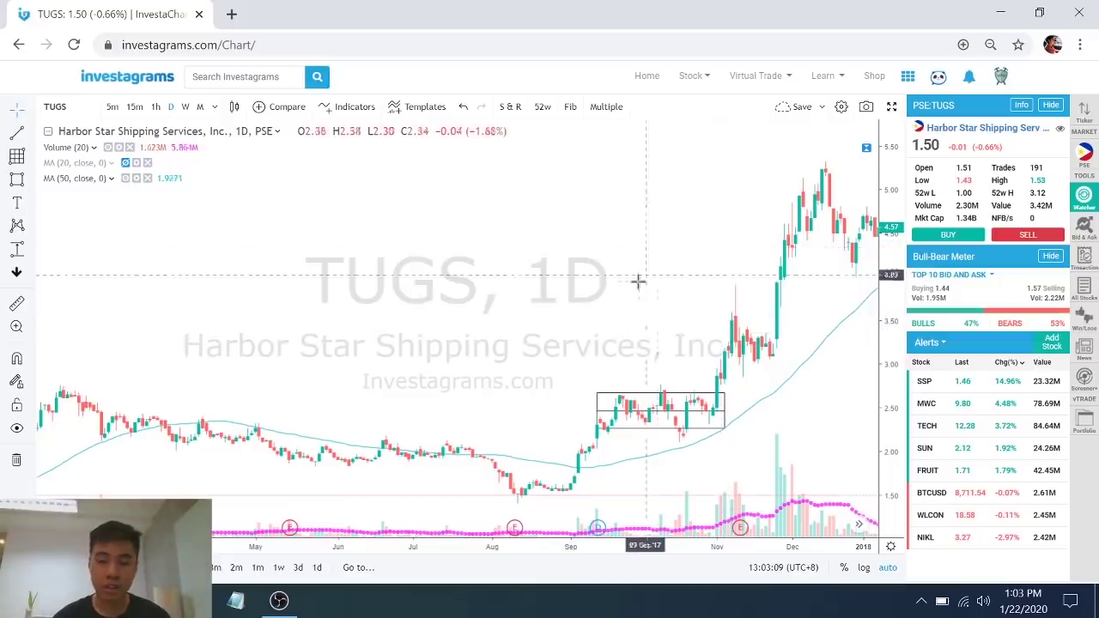
# Measure the price range from about 2.66 on 27 October 2017 up to about 5.14 in late March 2018, and delete the measurement
pyautogui.moveTo(621, 285); pyautogui.dragTo(375, 304)
pyautogui.scroll(-3, 583, 364)
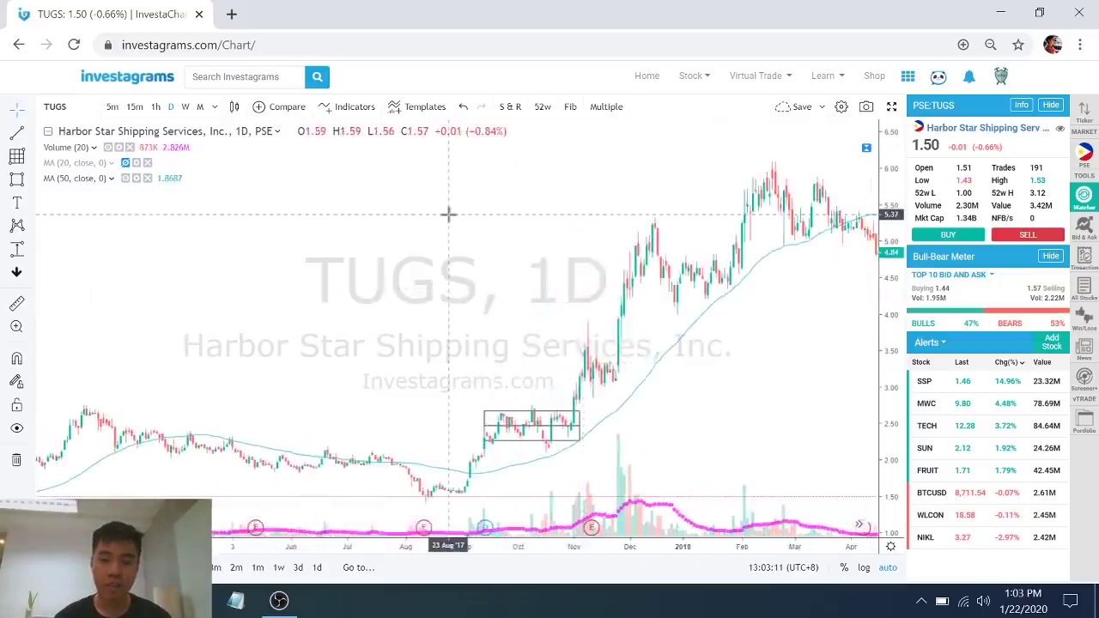
pyautogui.scroll(2, 449, 214)
pyautogui.click(19, 249)
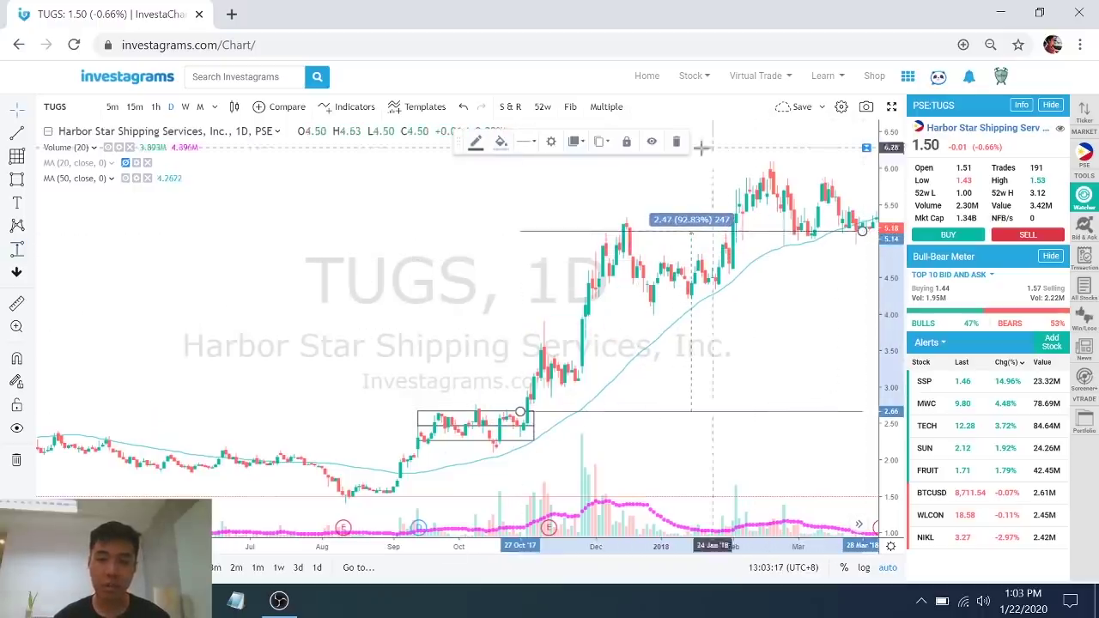
pyautogui.click(678, 140)
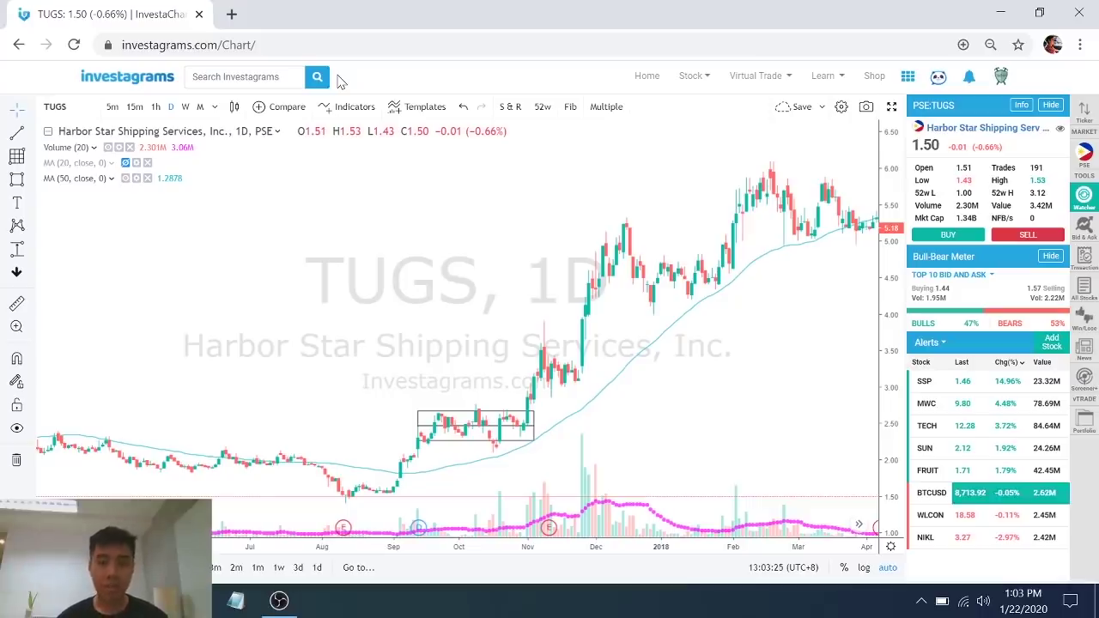
# Load the chart for PSEI and bring the text note listing the four profit-taking methods into view
pyautogui.write('PSEI')
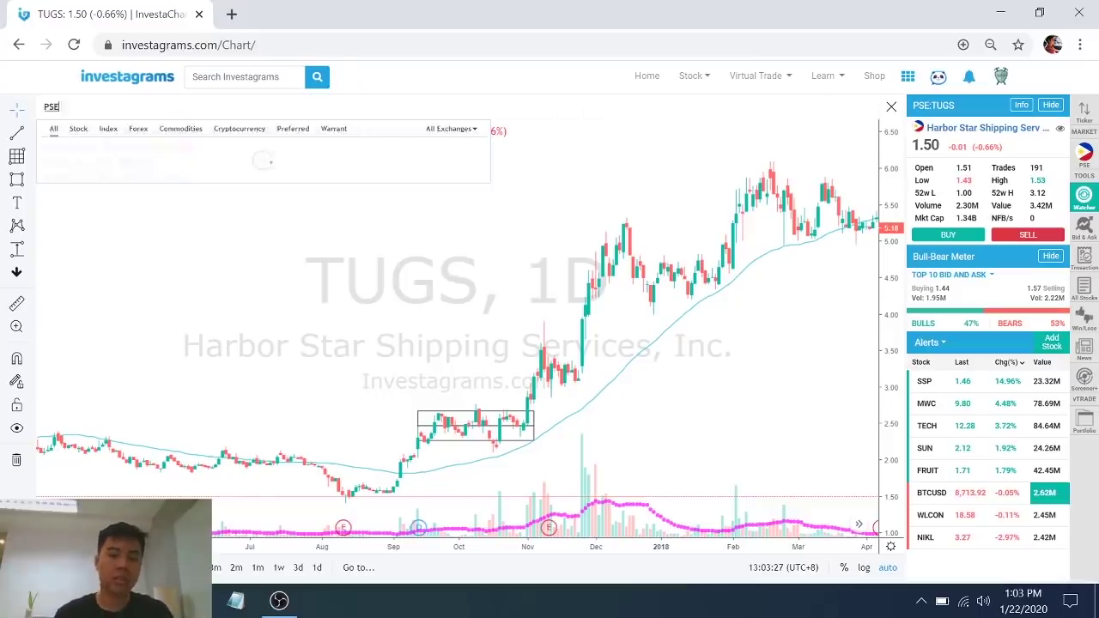
pyautogui.press('Return')
pyautogui.hscroll(8, 616, 272)
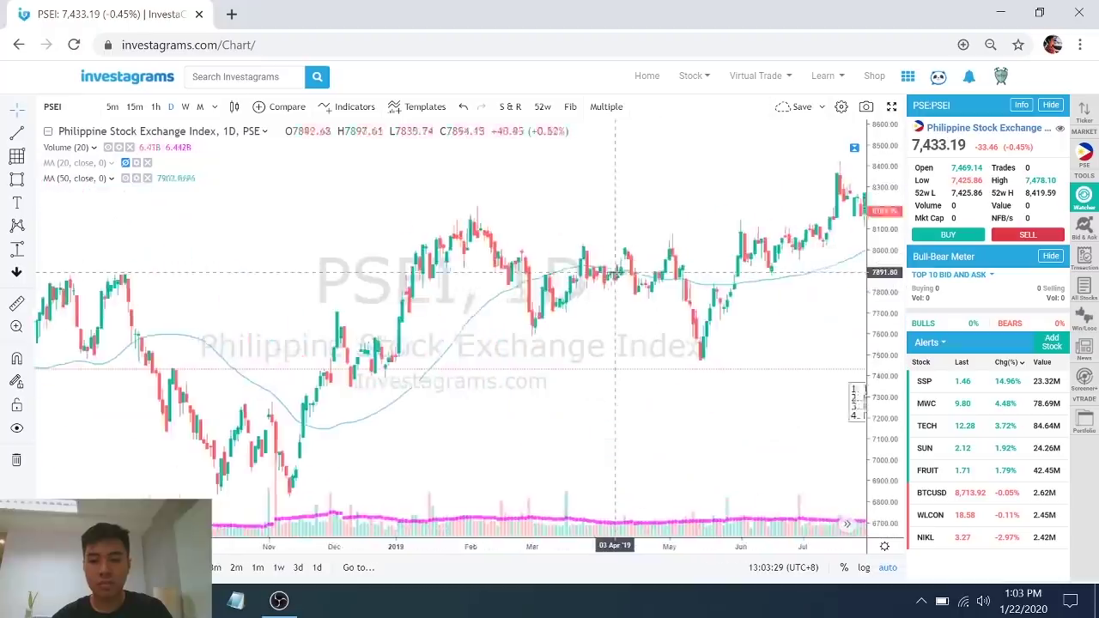
pyautogui.hscroll(1, 617, 272)
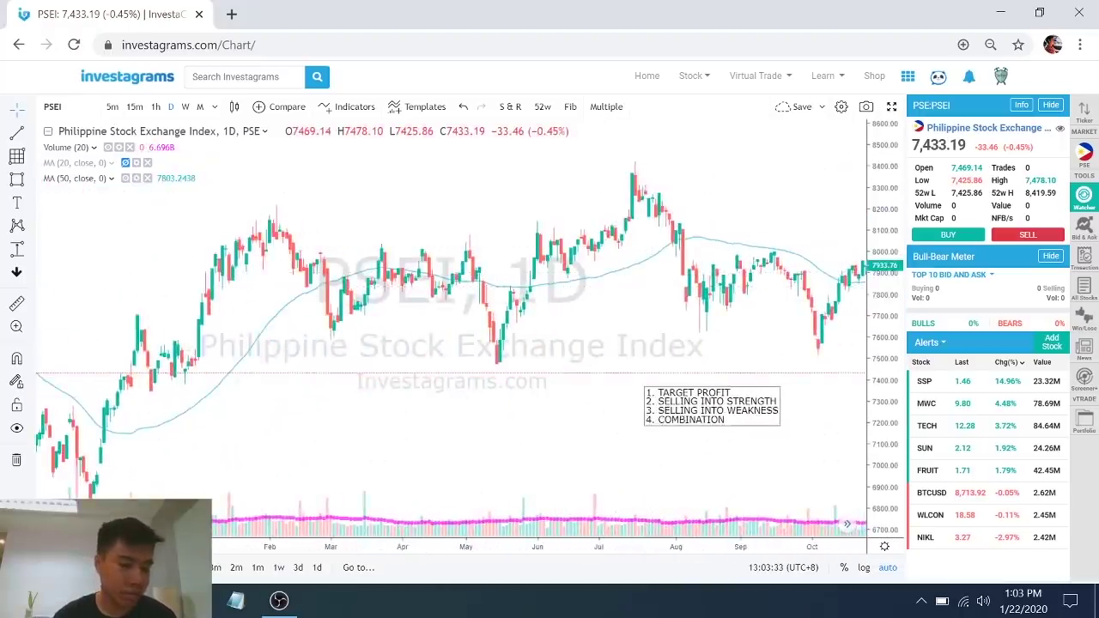
# Load the chart for HOUSE and bring the price action from October 2018 to January 2019 into view
pyautogui.write('HOUSE')
pyautogui.press('Return')
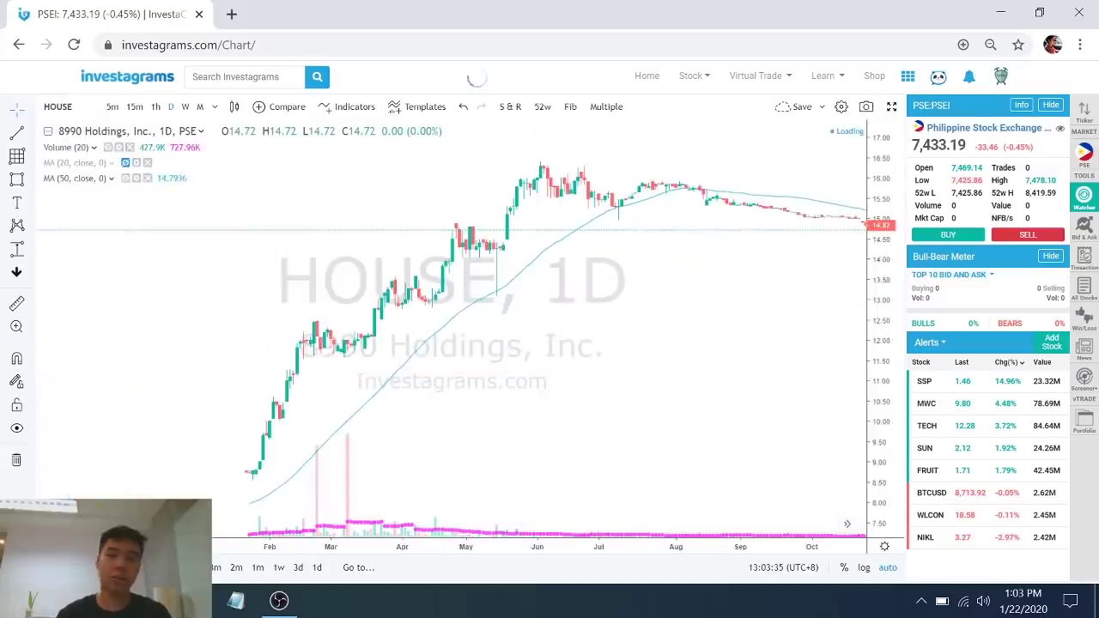
pyautogui.hscroll(-5, 387, 287)
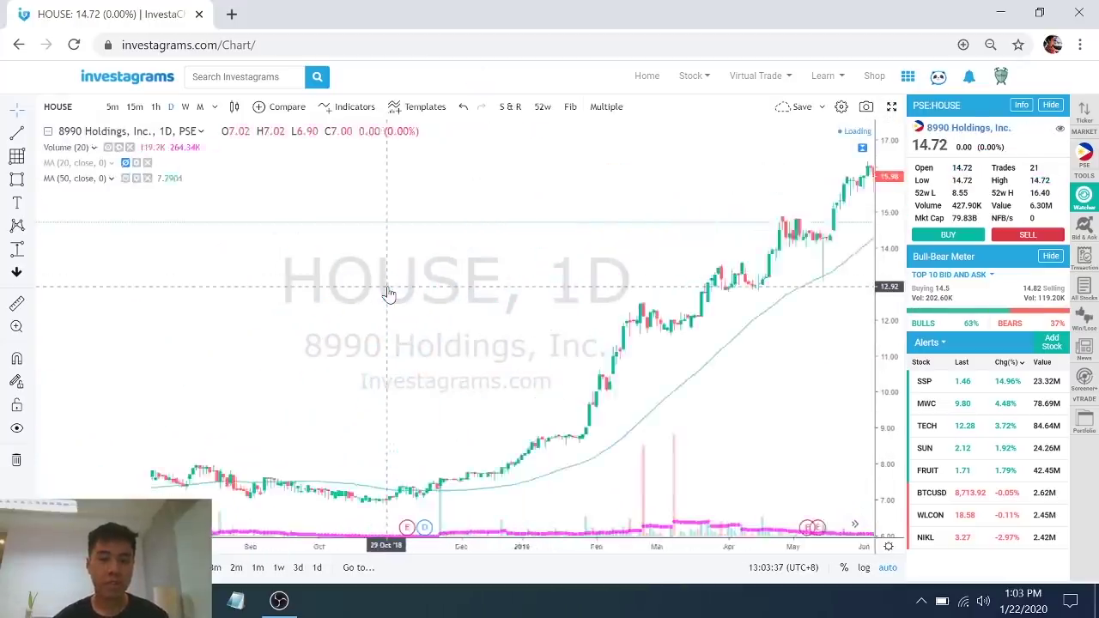
pyautogui.scroll(5, 389, 294)
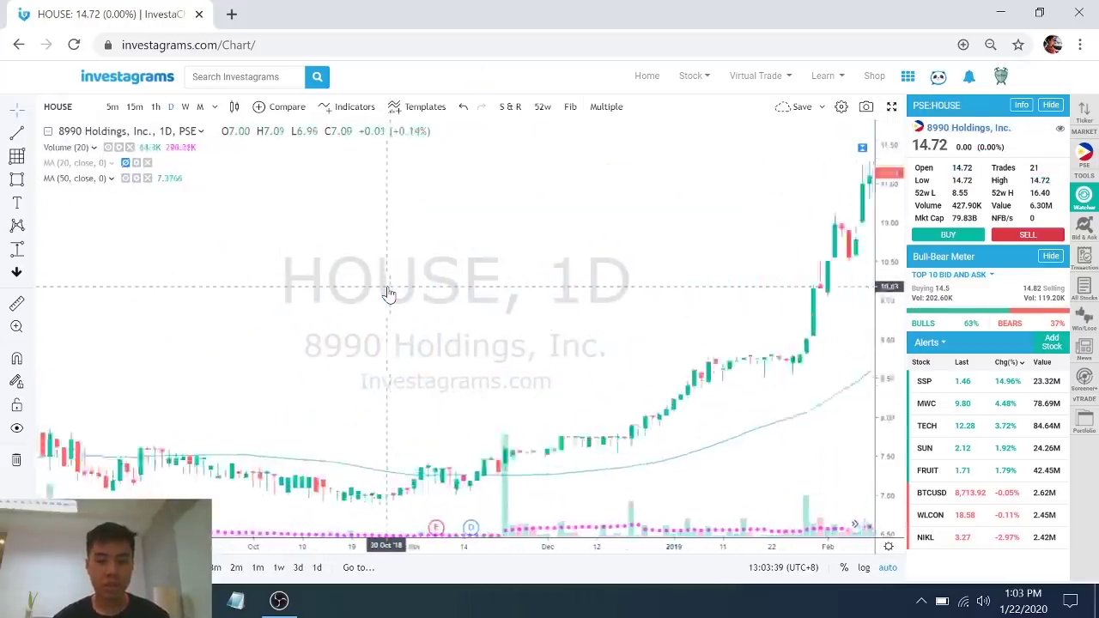
pyautogui.hscroll(-3, 388, 294)
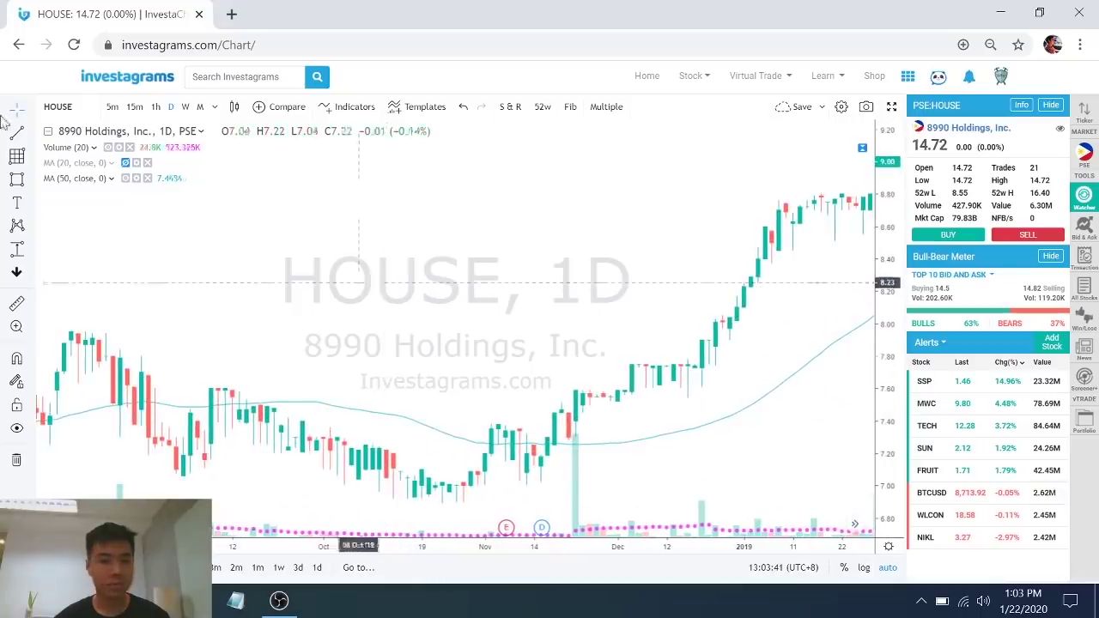
# Draw a consolidation box from 7 January to about 30 January 2019, between about 8.80 and 8.60
pyautogui.click(17, 154)
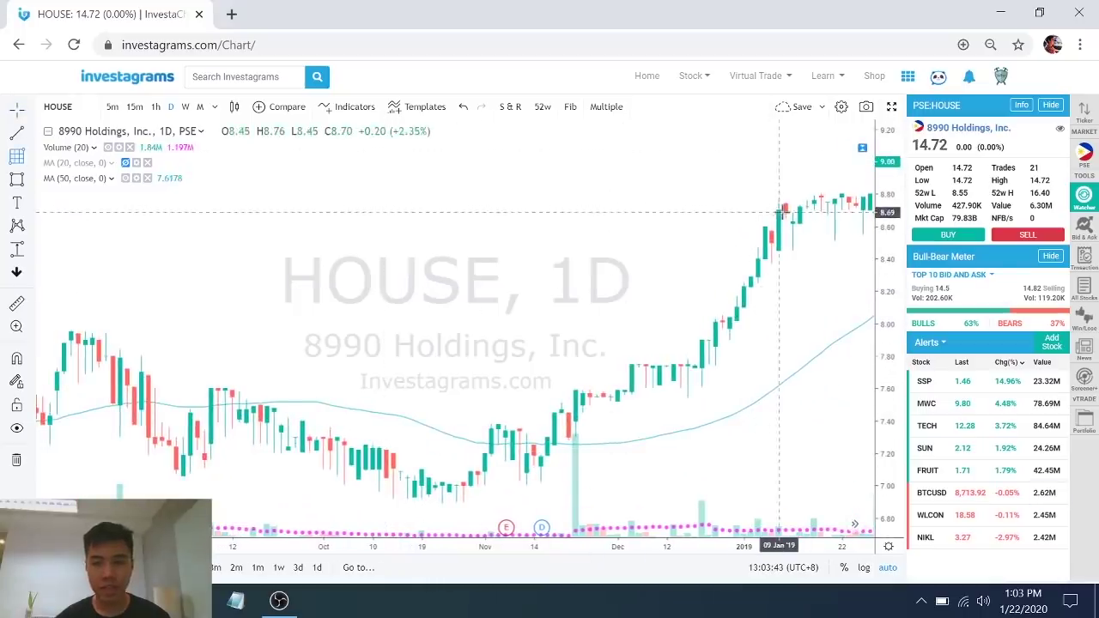
pyautogui.moveTo(763, 194); pyautogui.dragTo(855, 223)
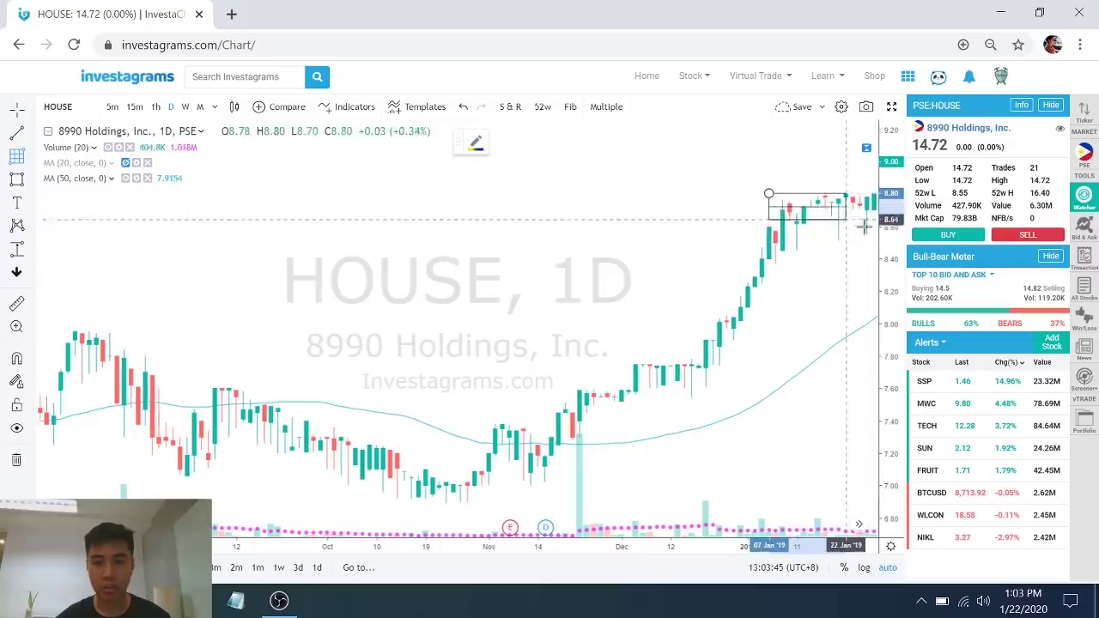
pyautogui.moveTo(813, 255); pyautogui.dragTo(801, 255)
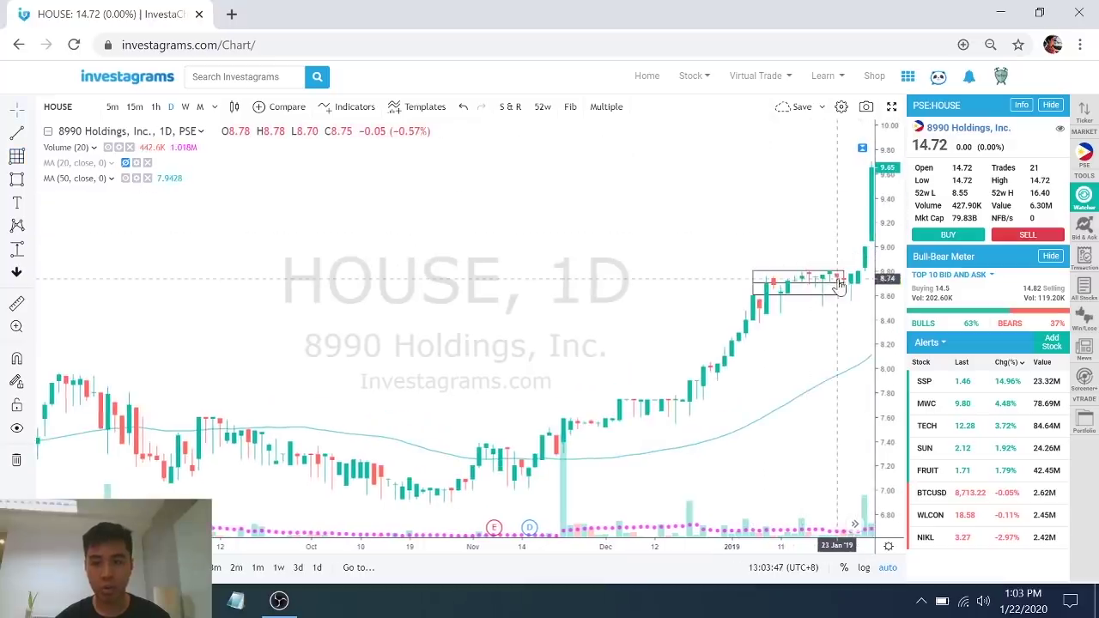
pyautogui.moveTo(844, 294); pyautogui.dragTo(875, 298)
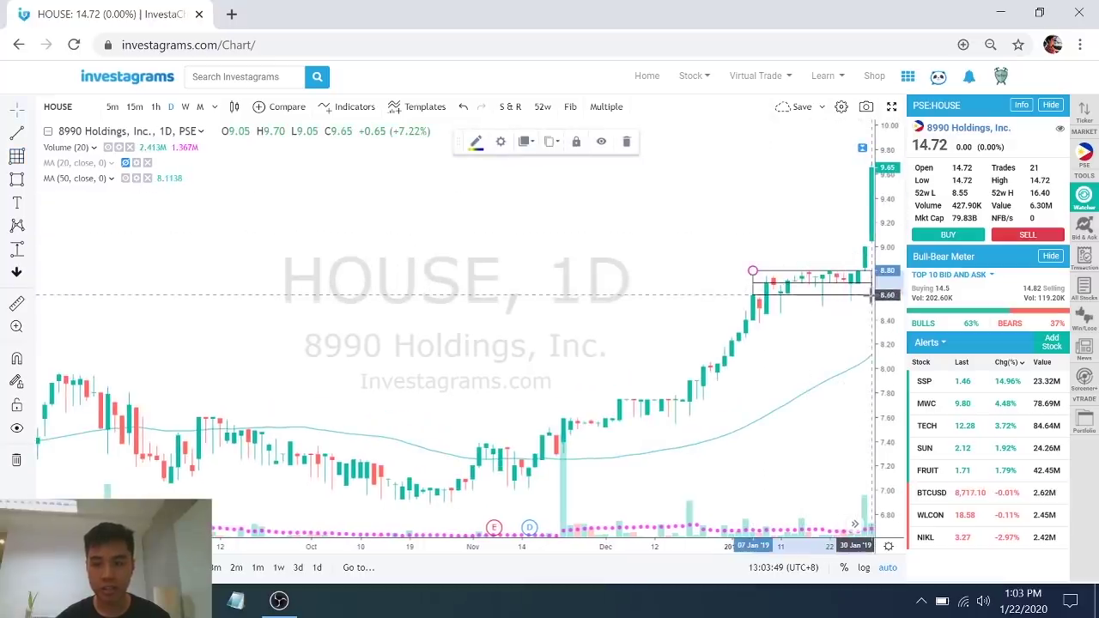
pyautogui.moveTo(792, 221); pyautogui.dragTo(798, 220)
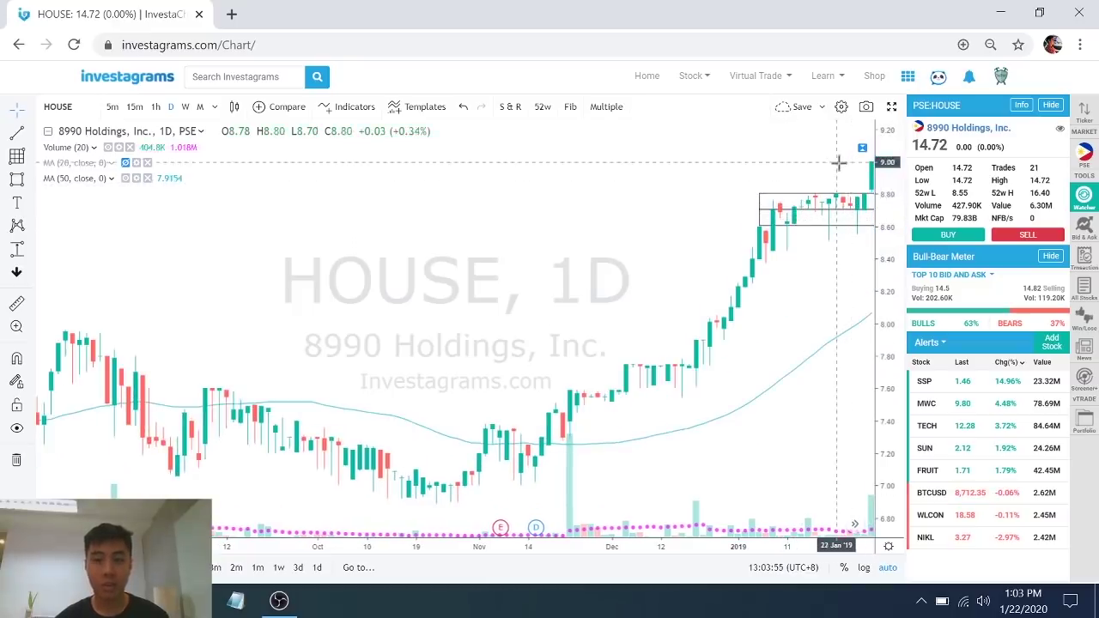
# Measure the price range from about 8.82 at the January 2019 box breakout up to about 12.38, and delete the measurement
pyautogui.moveTo(744, 184); pyautogui.dragTo(624, 248)
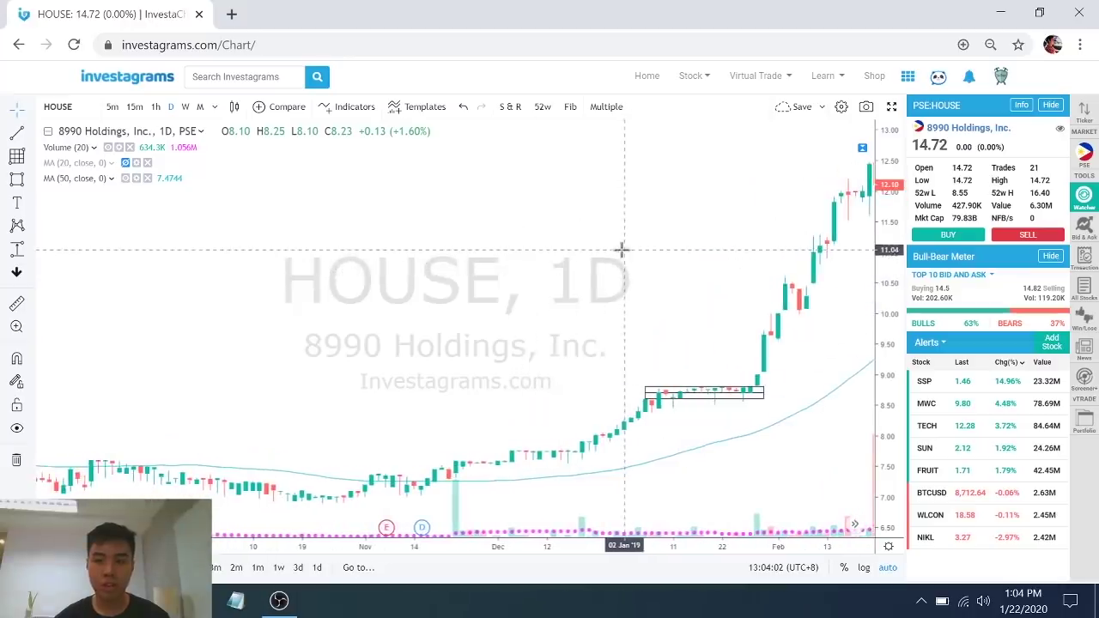
pyautogui.click(16, 251)
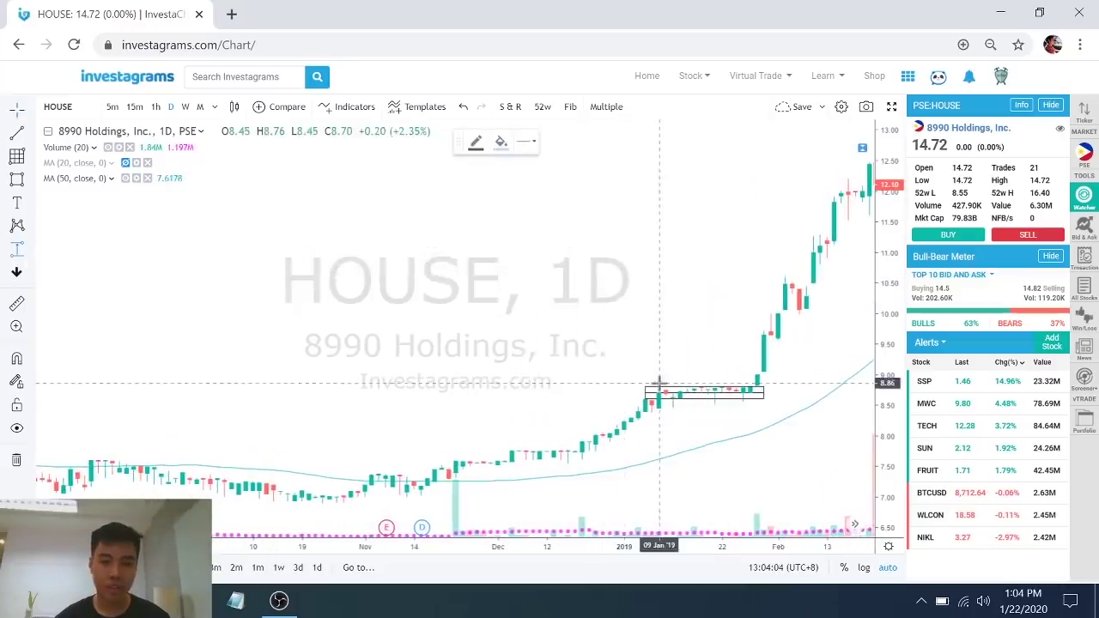
pyautogui.click(764, 386)
pyautogui.click(754, 154)
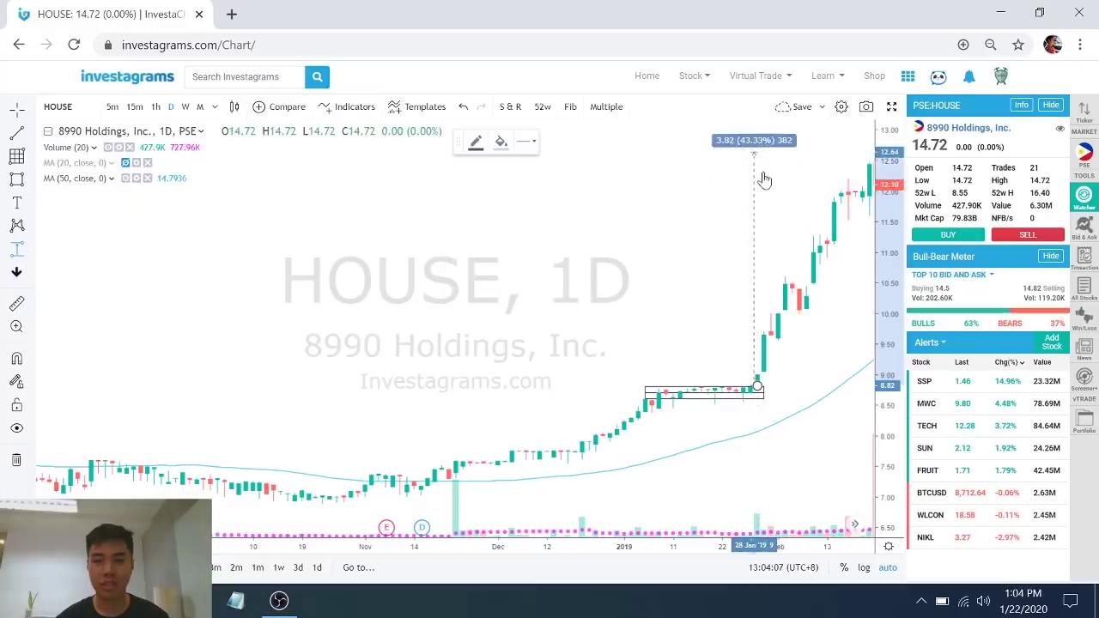
pyautogui.moveTo(758, 176)
pyautogui.mouseDown()
pyautogui.moveTo(773, 225)
pyautogui.moveTo(776, 168)
pyautogui.mouseUp()
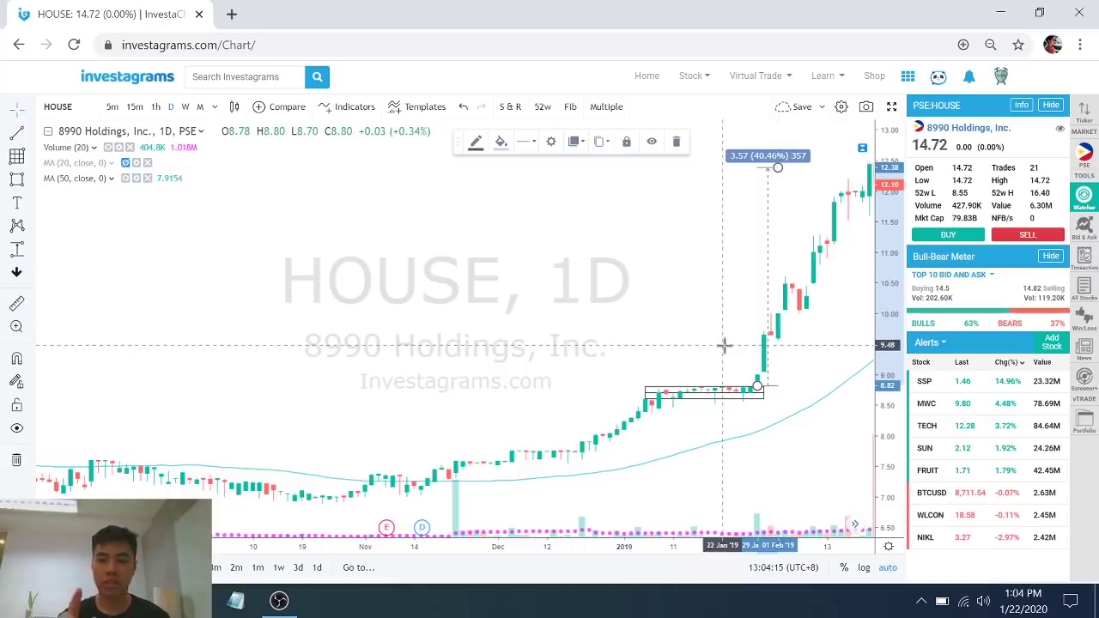
pyautogui.click(677, 143)
# Draw a second consolidation box from 19 February to 21 March 2019, between about 12.42 and 11.59
pyautogui.moveTo(685, 227); pyautogui.dragTo(579, 255)
pyautogui.moveTo(754, 295); pyautogui.dragTo(552, 356)
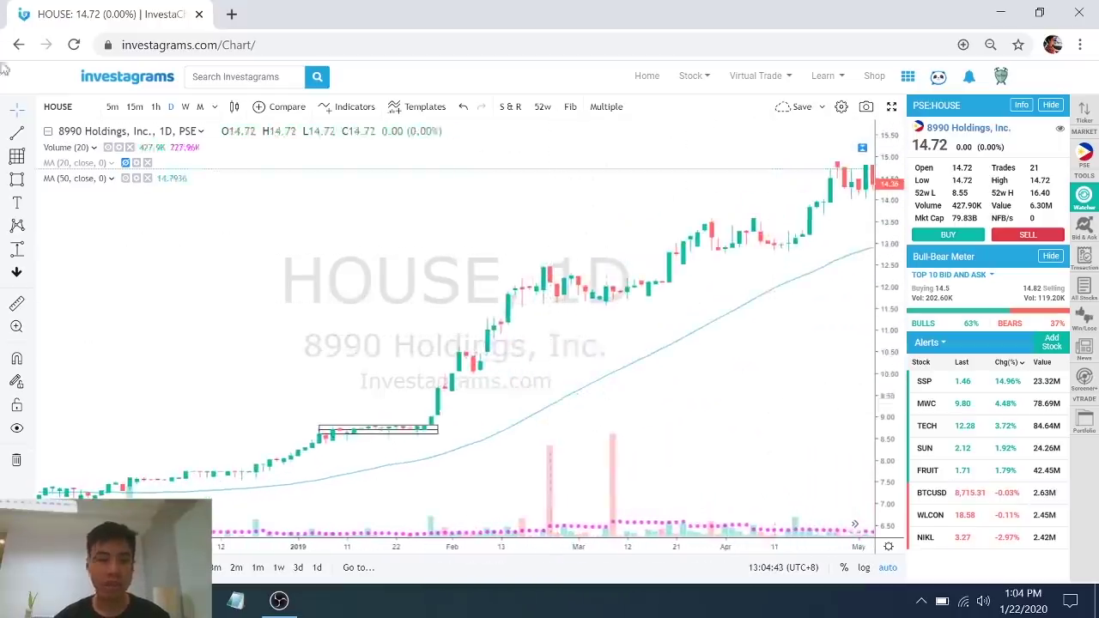
pyautogui.click(17, 178)
pyautogui.click(529, 269)
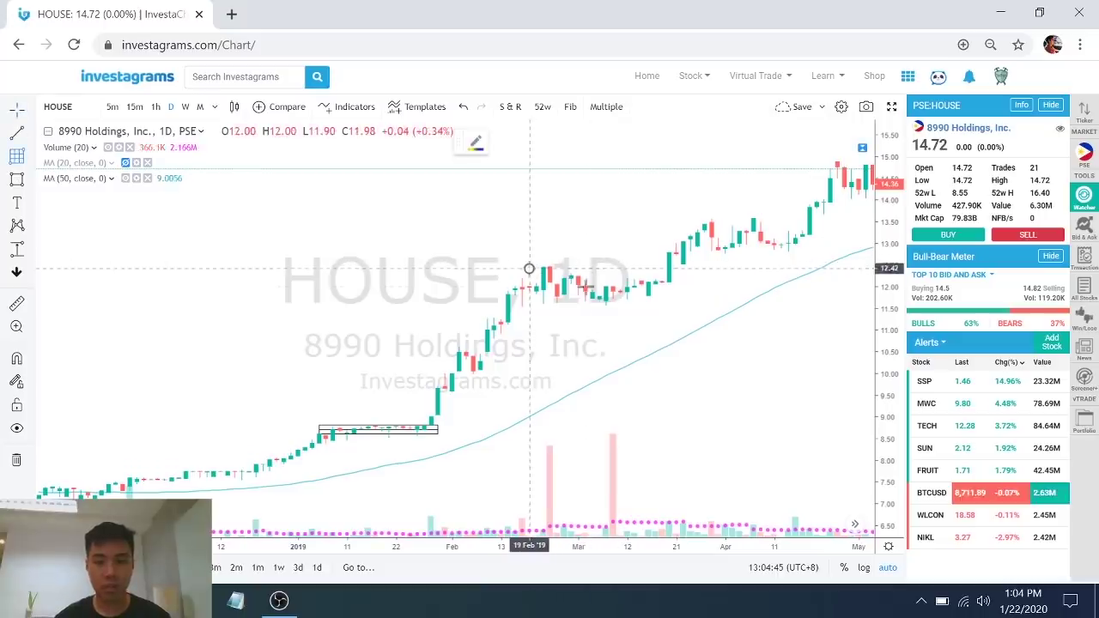
pyautogui.click(677, 305)
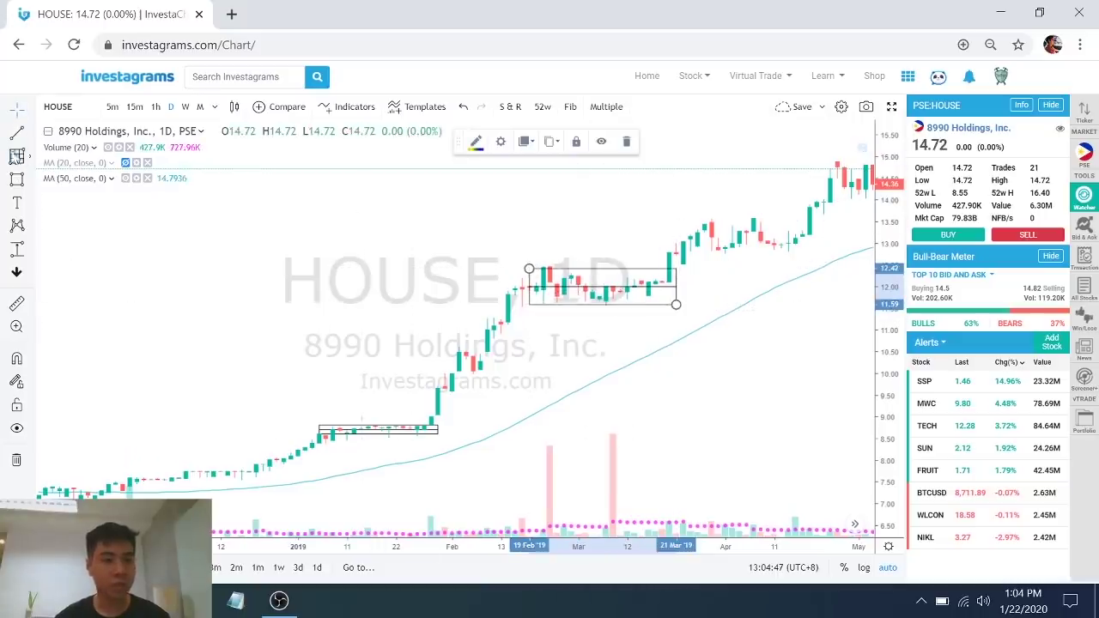
# Draw a third consolidation box from 21 March to about 22 April 2019, between about 13.63 and 12.65
pyautogui.click(16, 157)
pyautogui.click(677, 214)
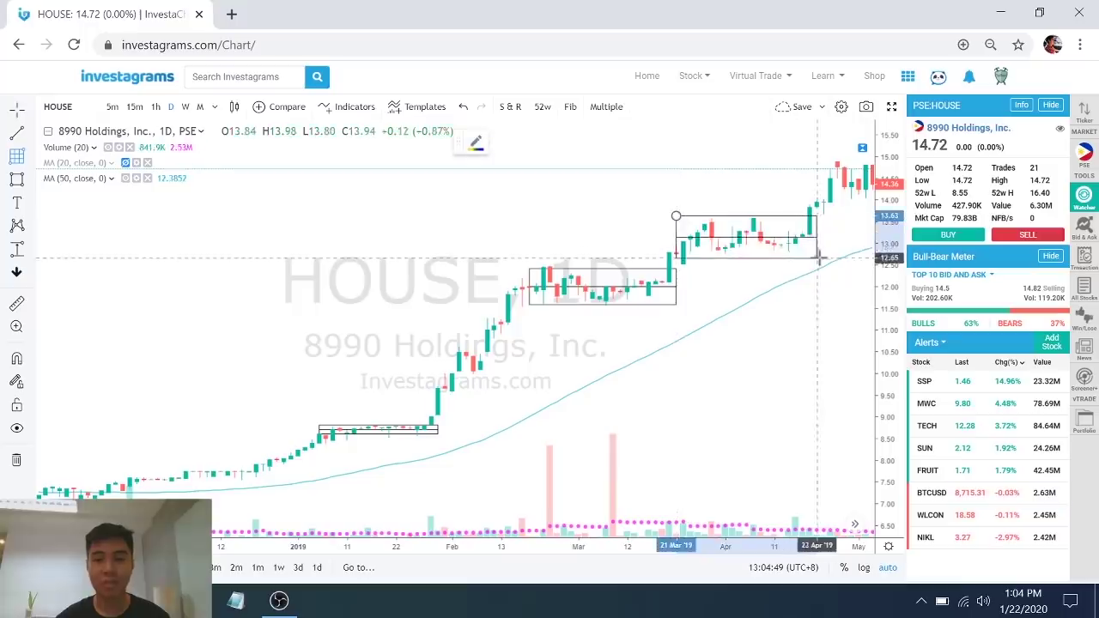
pyautogui.click(823, 254)
# Draw a fourth consolidation box from late April to late May 2019, with its upper edge at about 14.89
pyautogui.moveTo(546, 229); pyautogui.dragTo(362, 252)
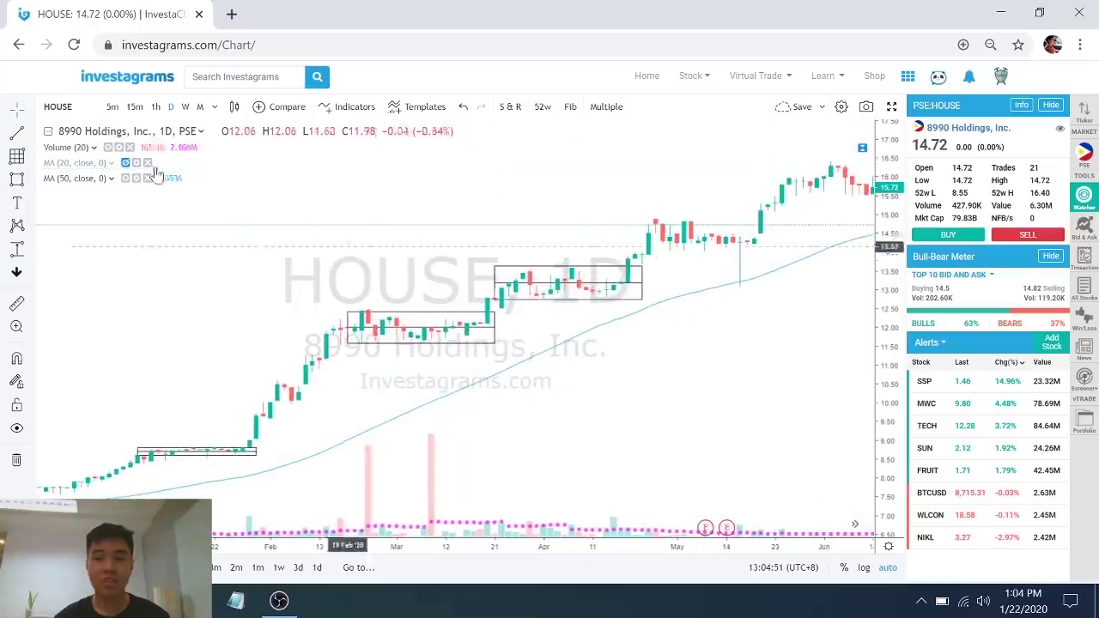
pyautogui.click(643, 218)
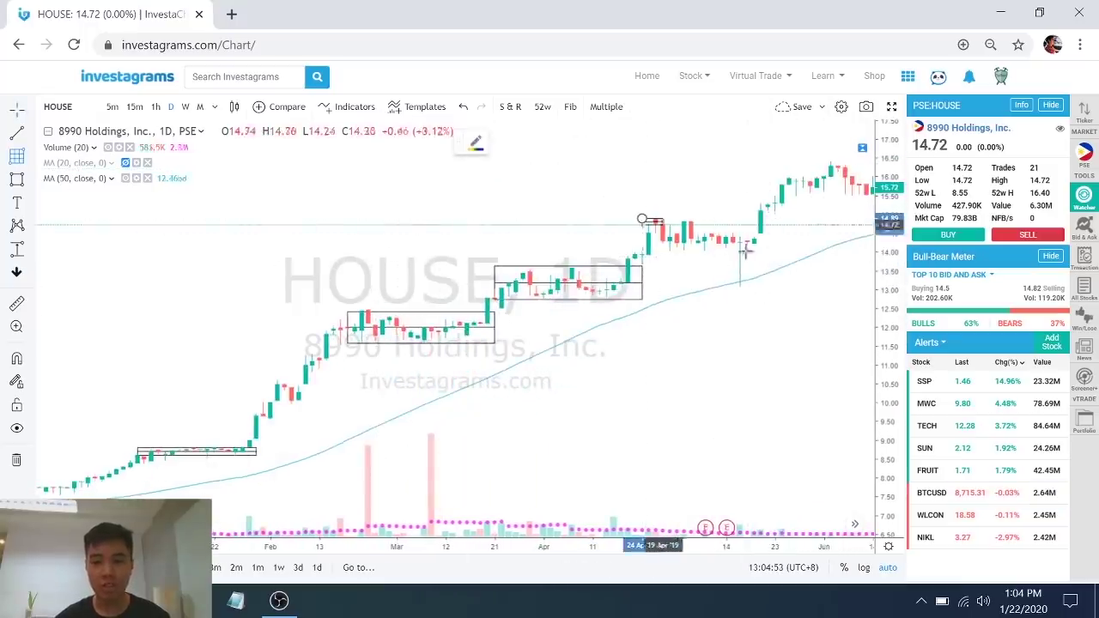
pyautogui.click(774, 258)
# Measure the price ranges from the first box at about 8.73 up to about 12.43, and from about 8.80 up to about 15.65 in August 2019
pyautogui.moveTo(711, 206); pyautogui.dragTo(479, 223)
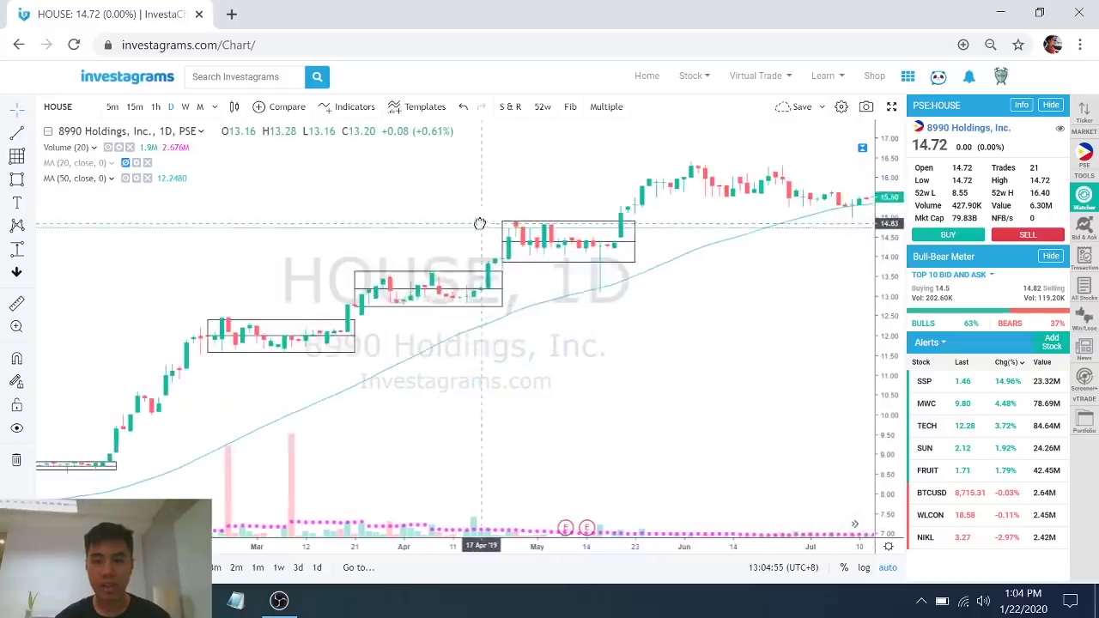
pyautogui.moveTo(768, 314); pyautogui.dragTo(650, 321)
pyautogui.scroll(-3, 650, 322)
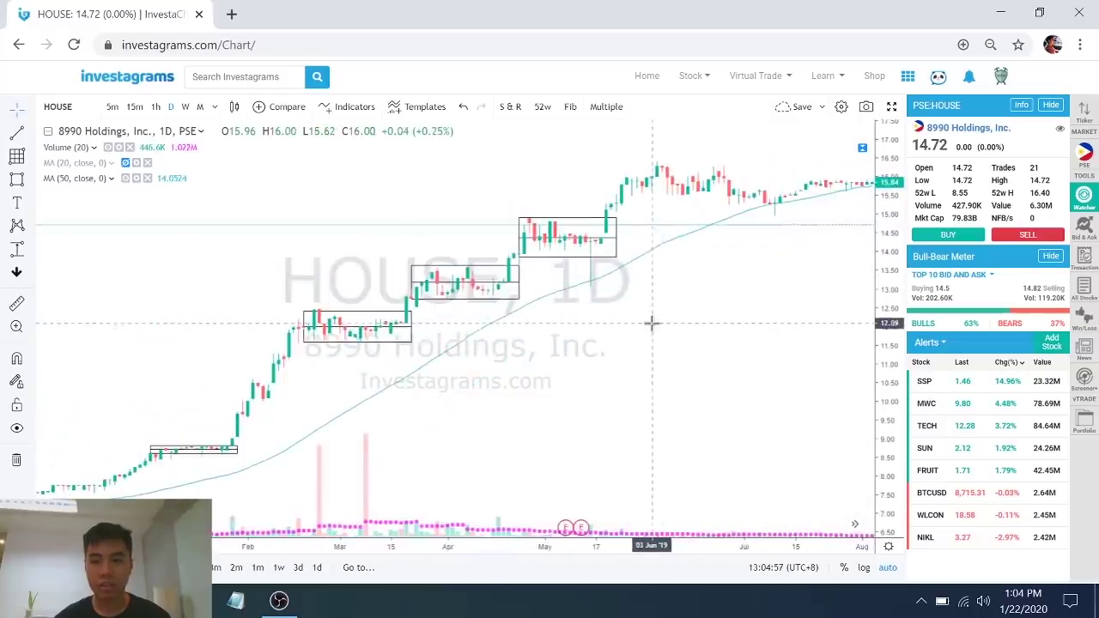
pyautogui.moveTo(765, 331); pyautogui.dragTo(707, 341)
pyautogui.scroll(3, 744, 334)
pyautogui.scroll(-3, 707, 341)
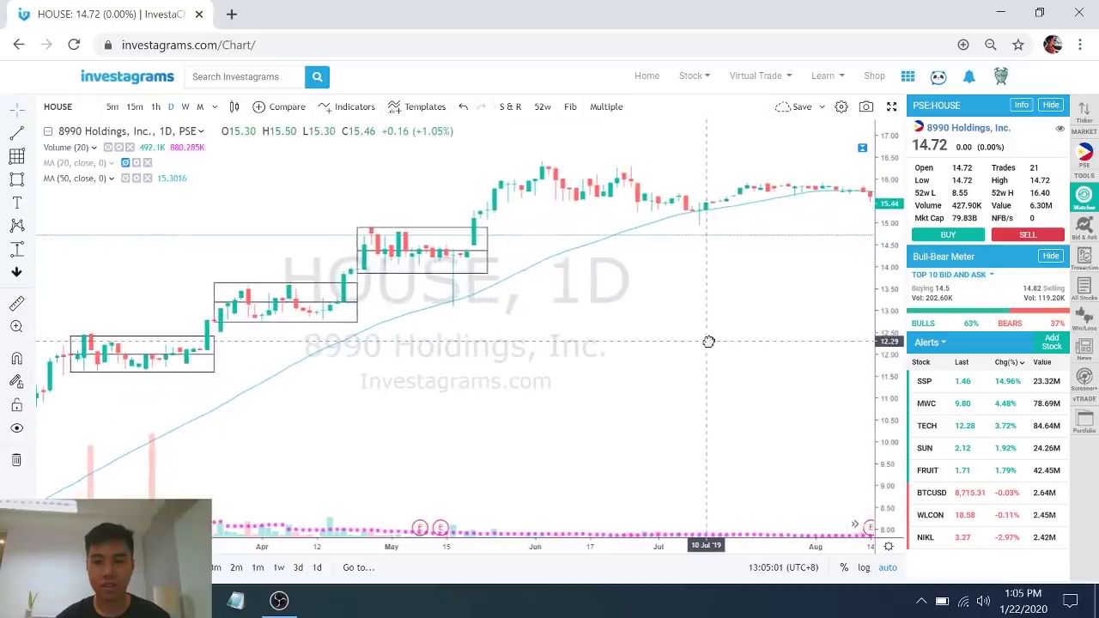
pyautogui.click(19, 249)
pyautogui.click(171, 452)
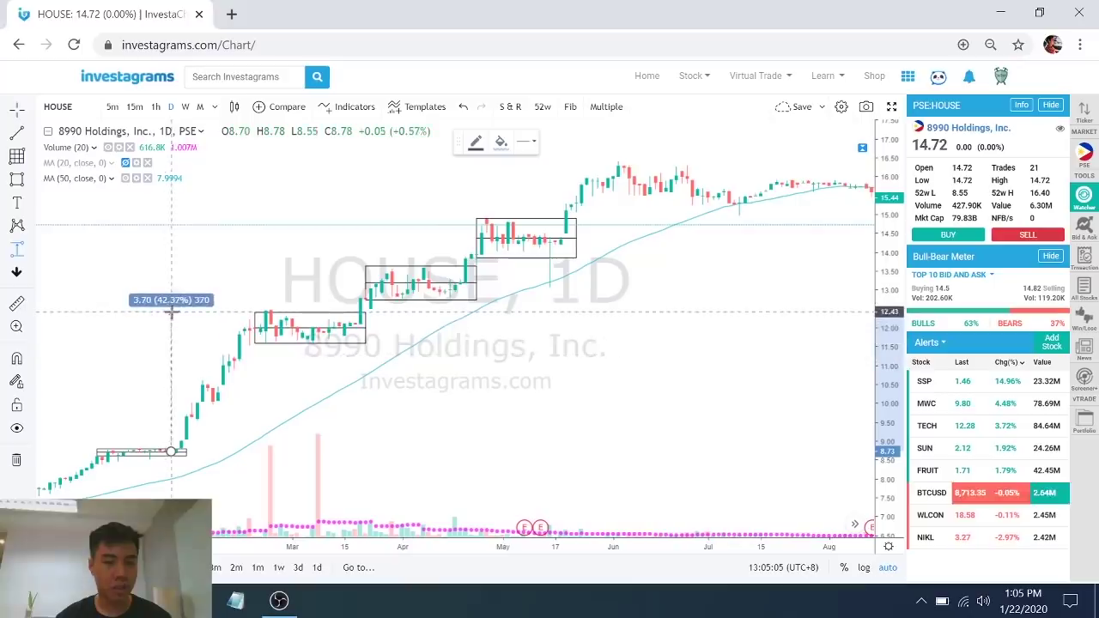
pyautogui.click(170, 313)
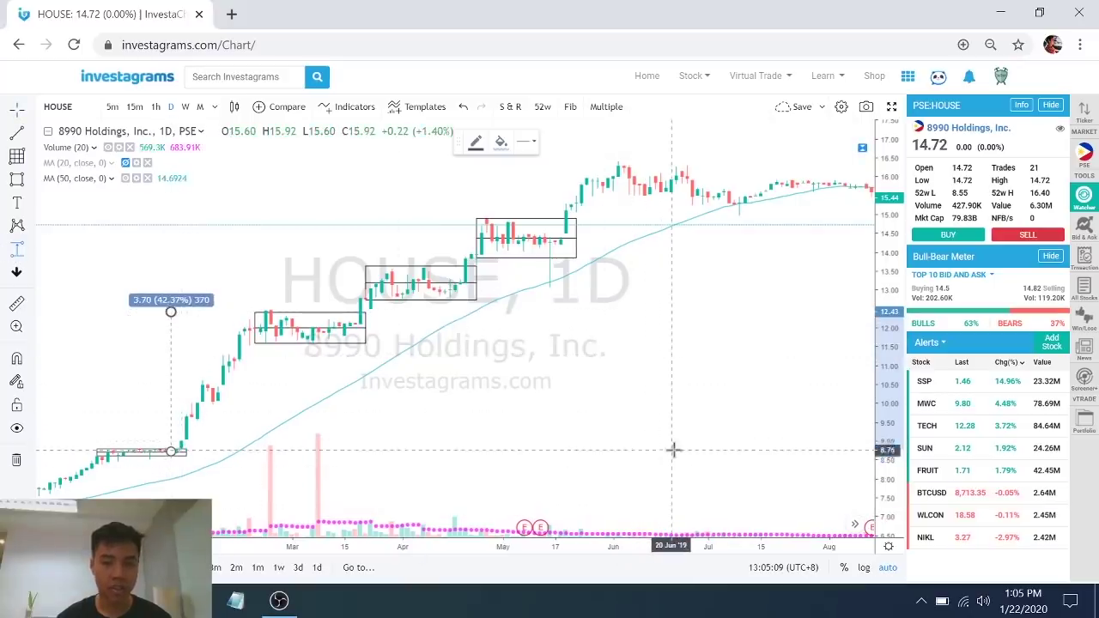
pyautogui.click(671, 448)
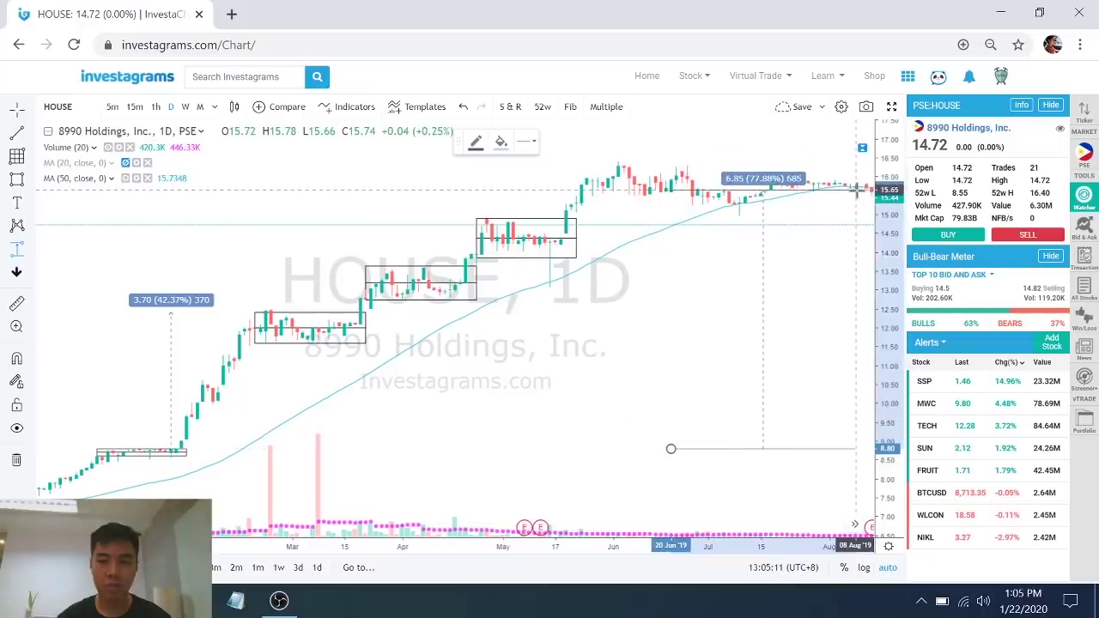
pyautogui.click(856, 190)
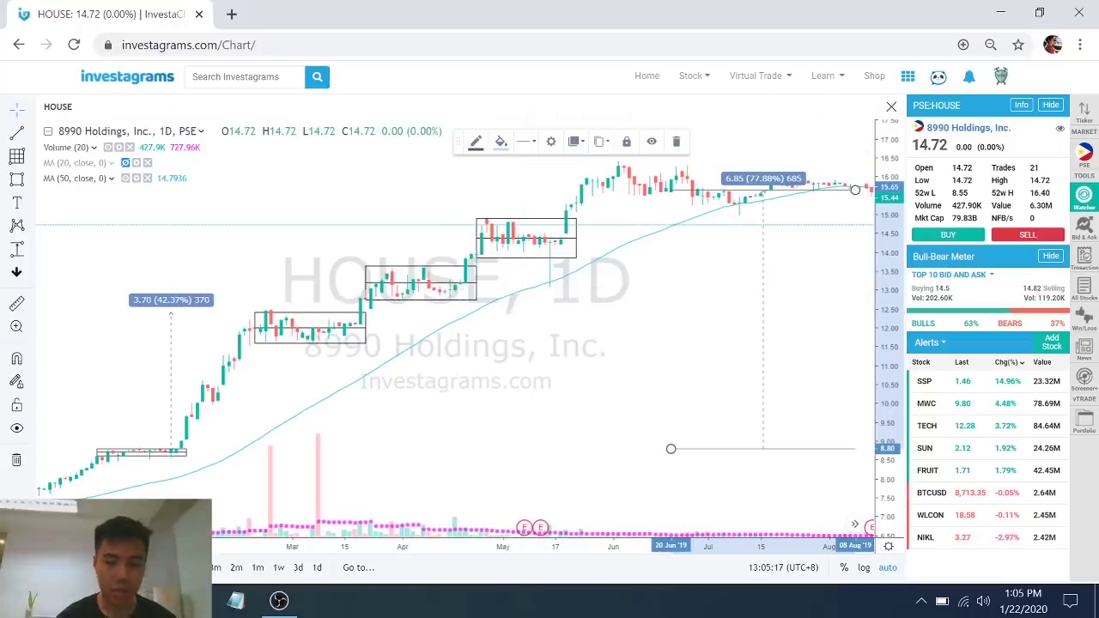
# Load the chart for PIP and bring the price history from 2010 to early 2013 into view
pyautogui.write('PIP')
pyautogui.press('Return')
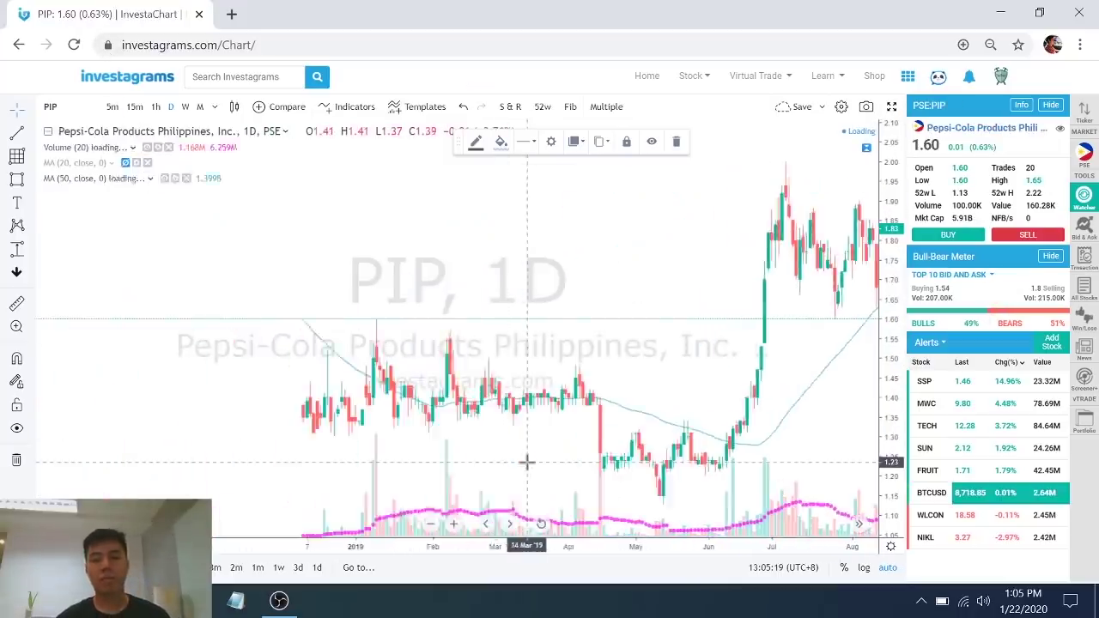
pyautogui.scroll(-6, 527, 462)
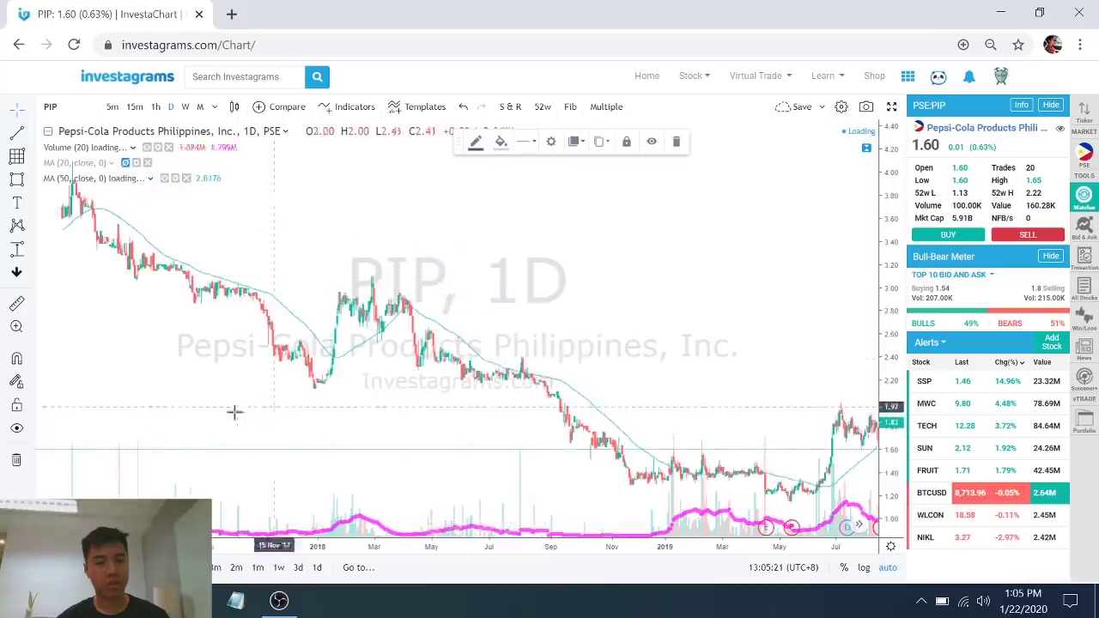
pyautogui.moveTo(328, 414)
pyautogui.mouseDown()
pyautogui.moveTo(663, 432)
pyautogui.moveTo(687, 384)
pyautogui.mouseUp()
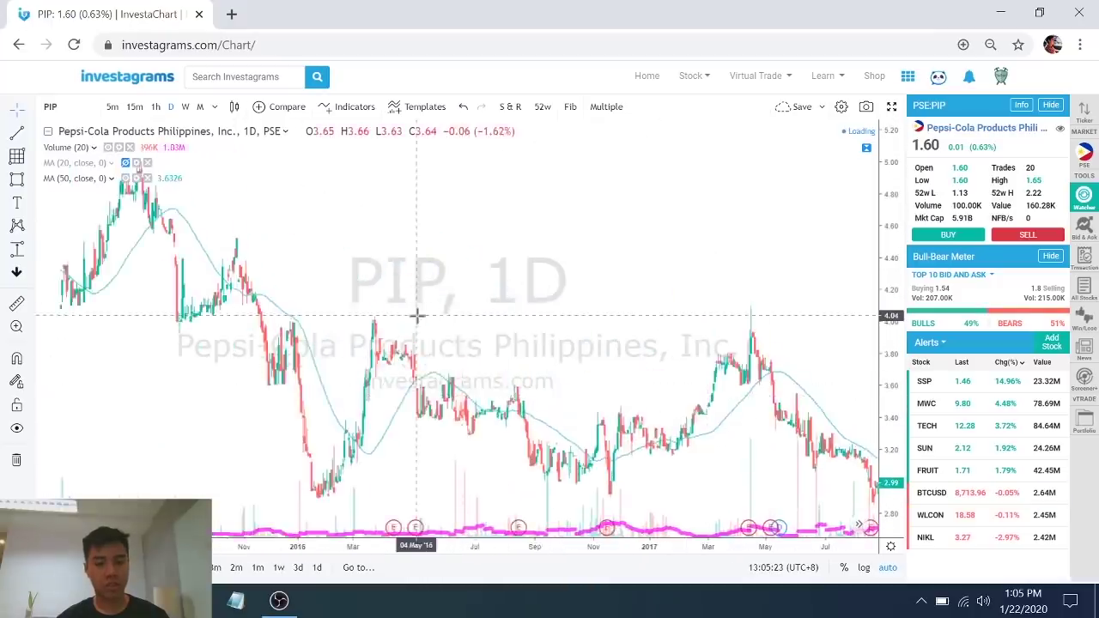
pyautogui.scroll(-5, 416, 316)
pyautogui.moveTo(355, 405); pyautogui.dragTo(638, 381)
pyautogui.scroll(-5, 640, 381)
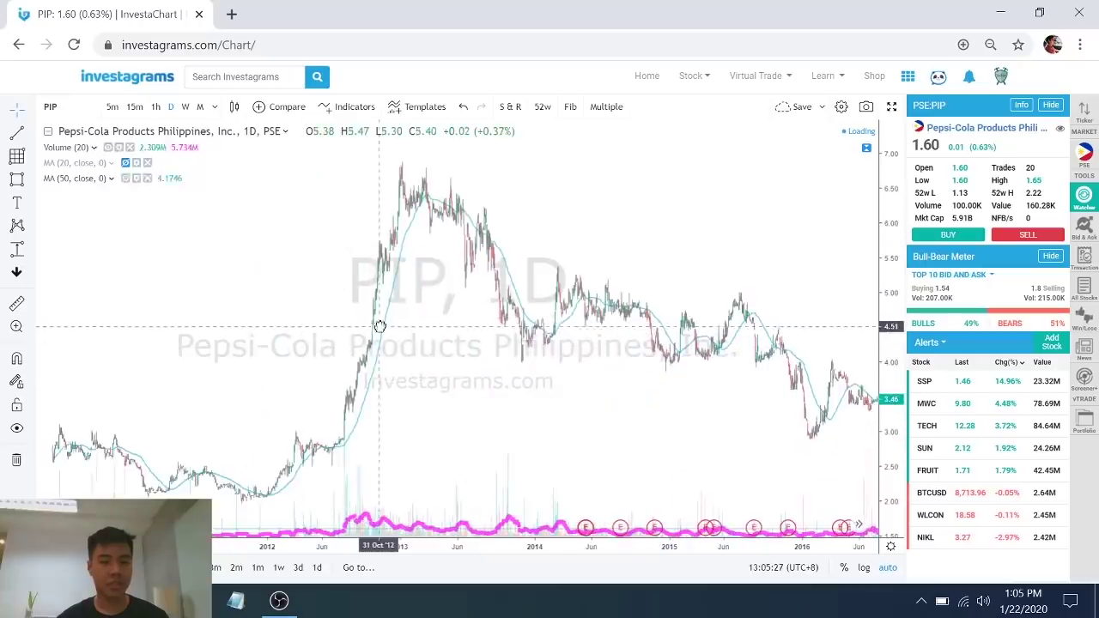
pyautogui.moveTo(315, 283); pyautogui.dragTo(670, 294)
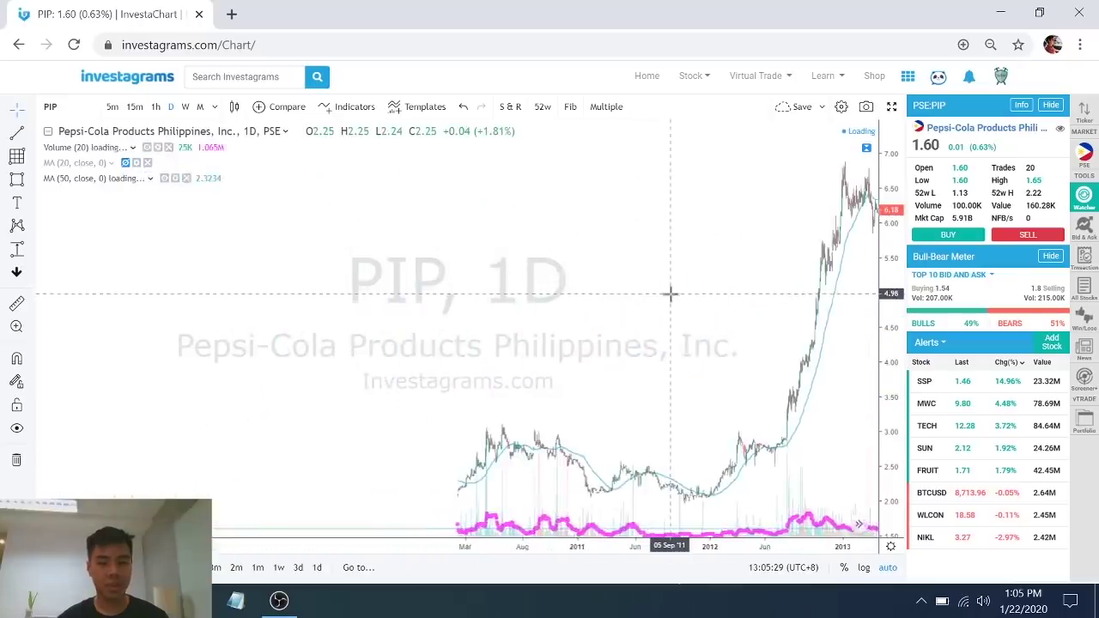
# Draw a thin red resistance rectangle from 28 March 2008 to about 13 September 2012, between about 3.34 and 3.21
pyautogui.scroll(5, 670, 294)
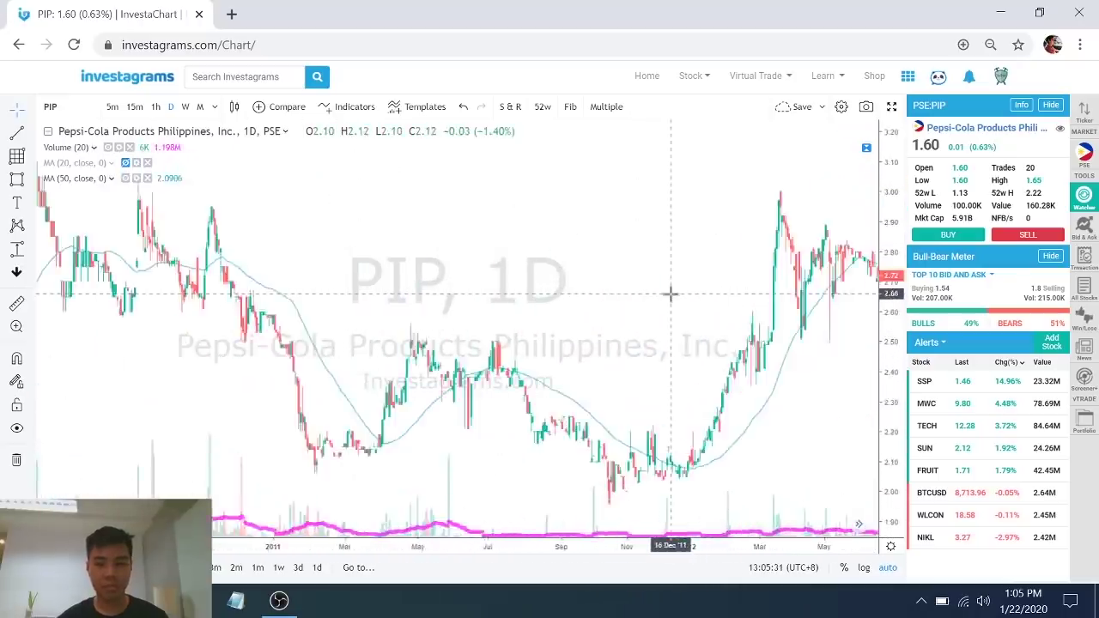
pyautogui.scroll(-5, 670, 294)
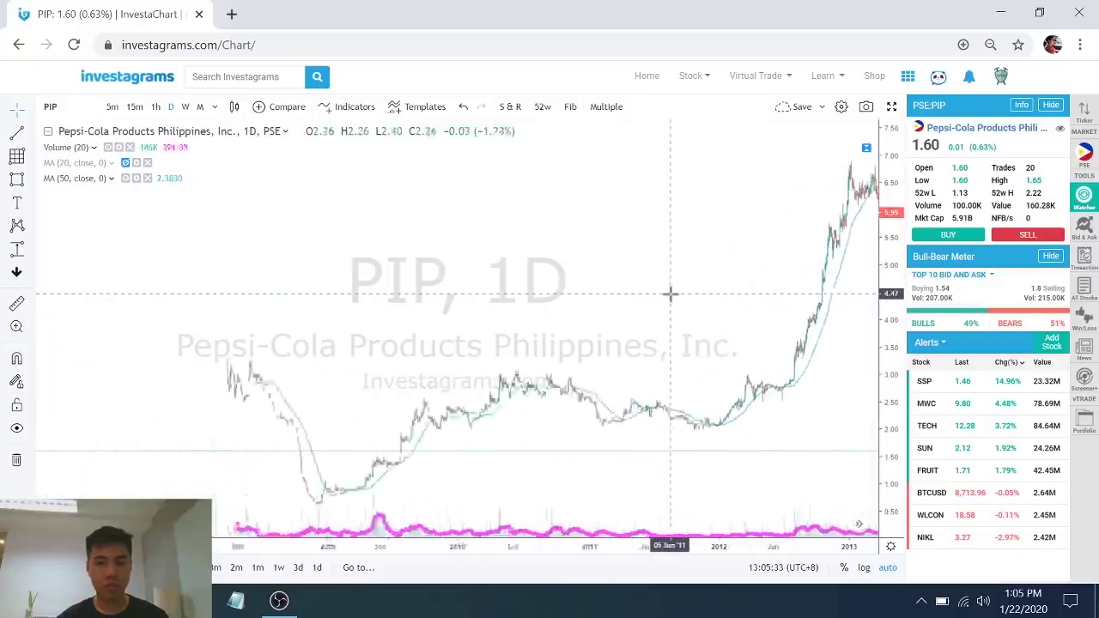
pyautogui.scroll(-1, 669, 294)
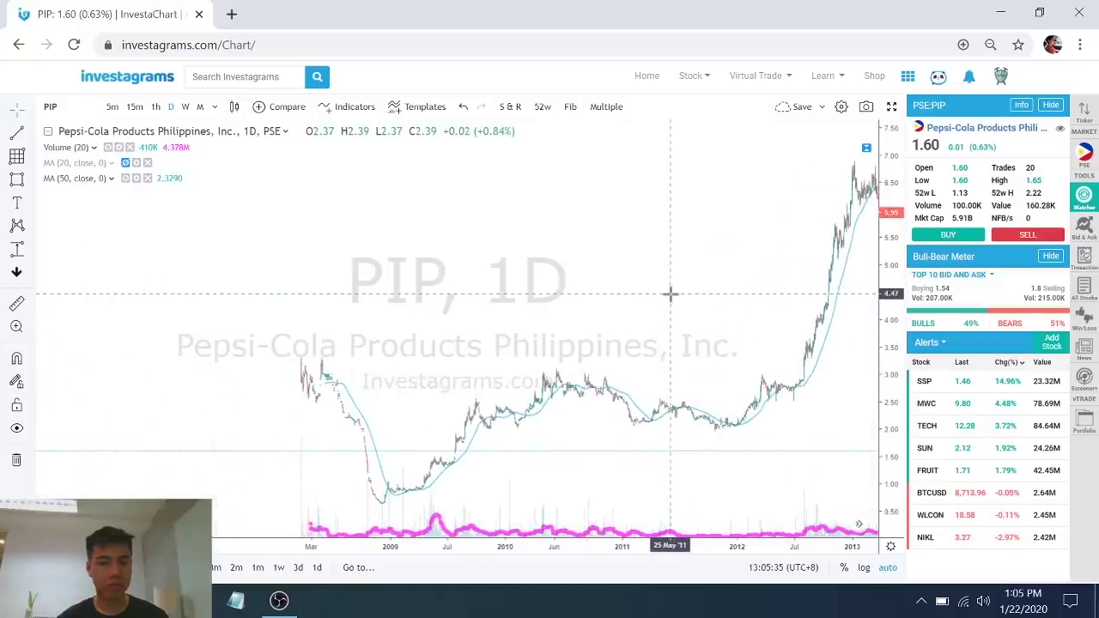
pyautogui.scroll(1, 670, 294)
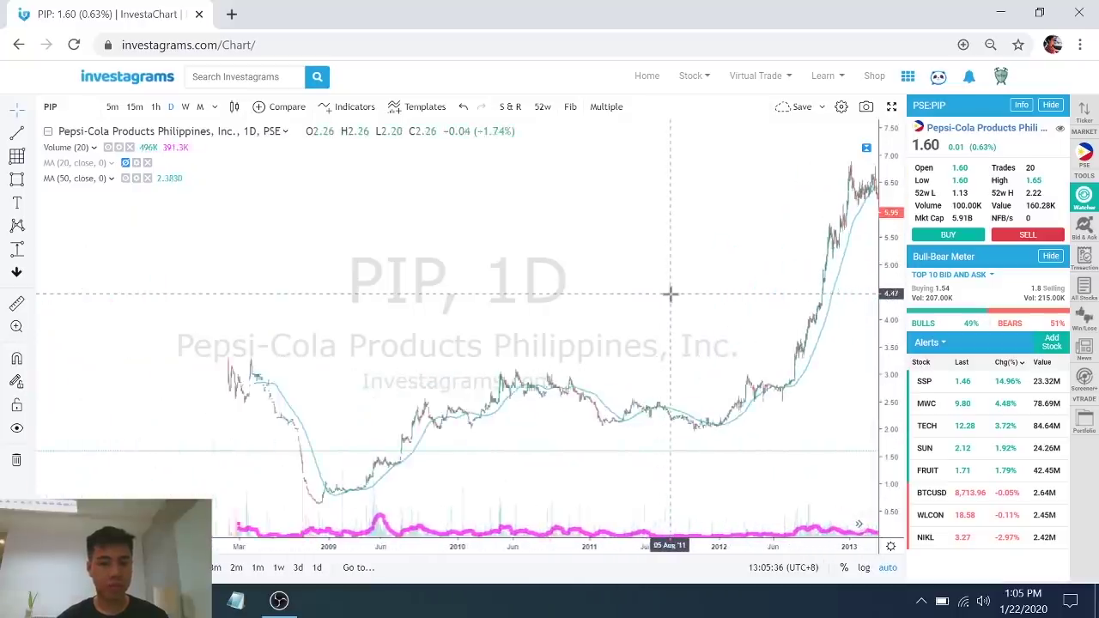
pyautogui.click(17, 179)
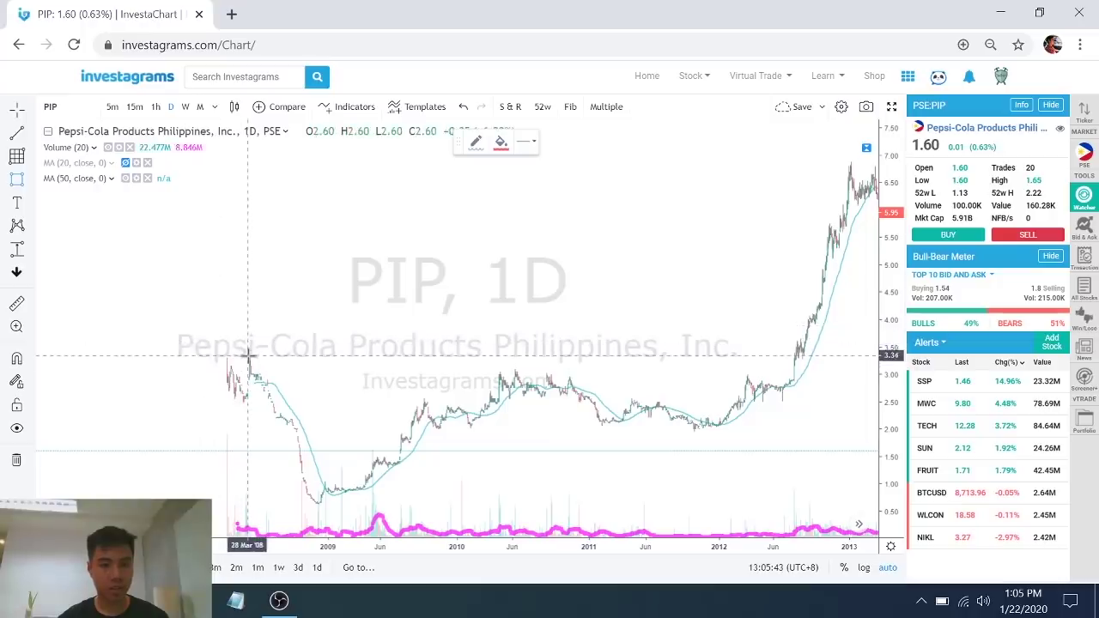
pyautogui.moveTo(246, 358)
pyautogui.mouseDown()
pyautogui.moveTo(417, 375)
pyautogui.moveTo(804, 360)
pyautogui.mouseUp()
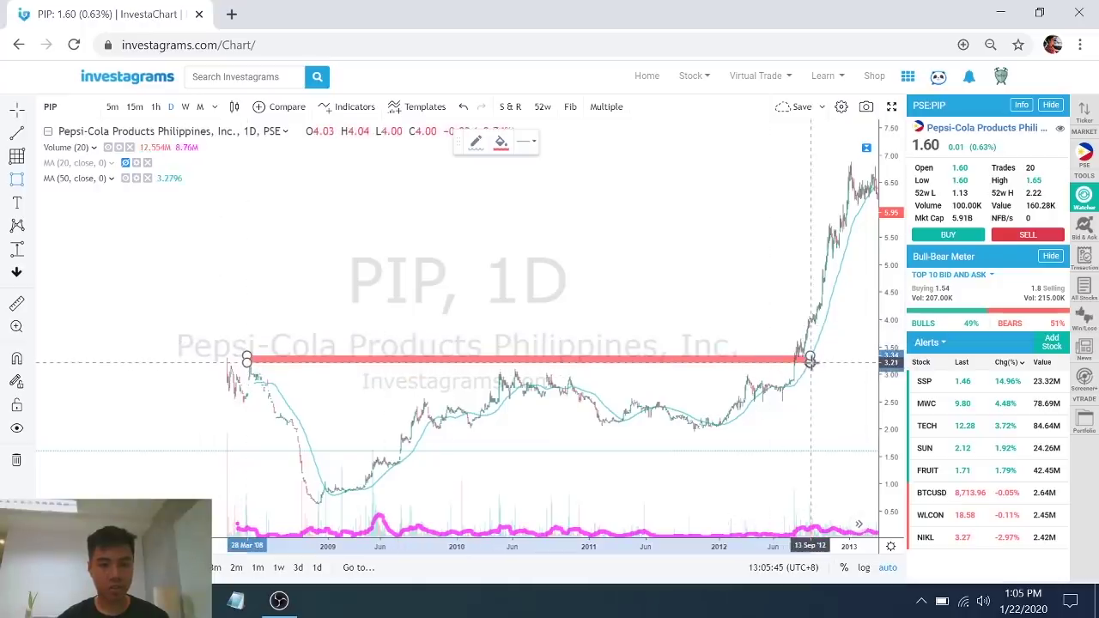
# Draw a consolidation box over the August 2012 candles just above the red resistance zone, with its upper edge at about 3.62
pyautogui.scroll(4, 679, 271)
pyautogui.scroll(5, 713, 270)
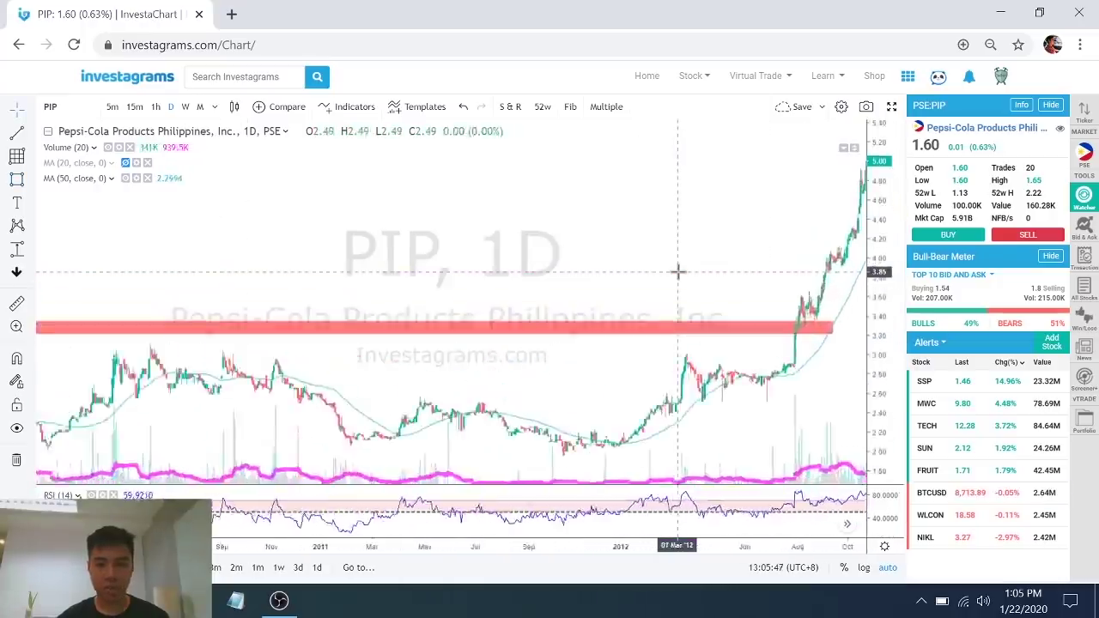
pyautogui.click(16, 155)
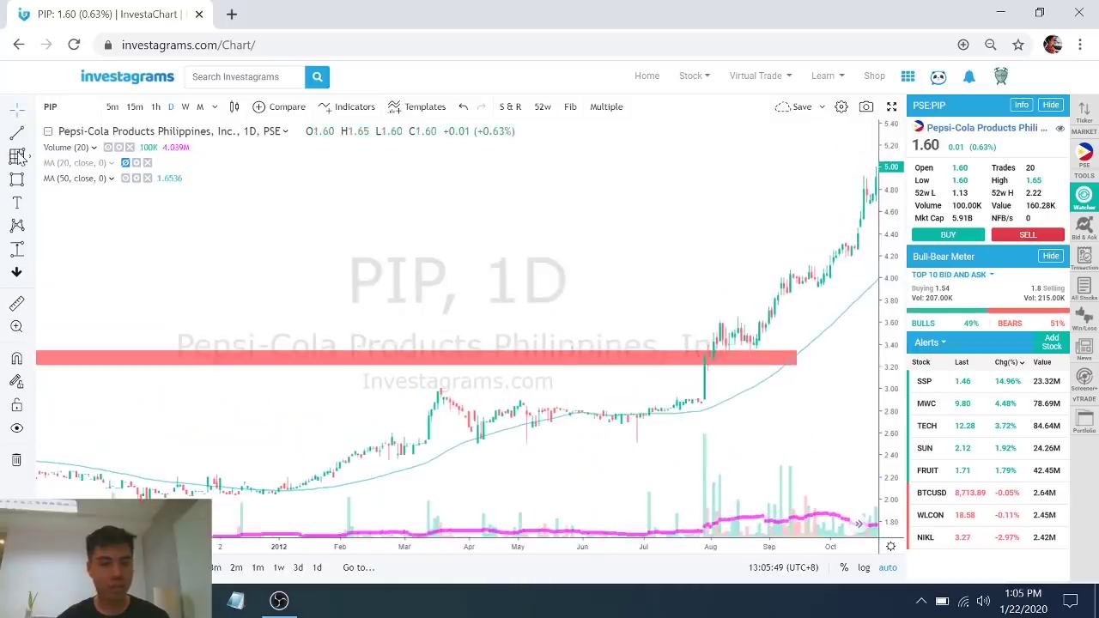
pyautogui.moveTo(704, 321); pyautogui.dragTo(770, 352)
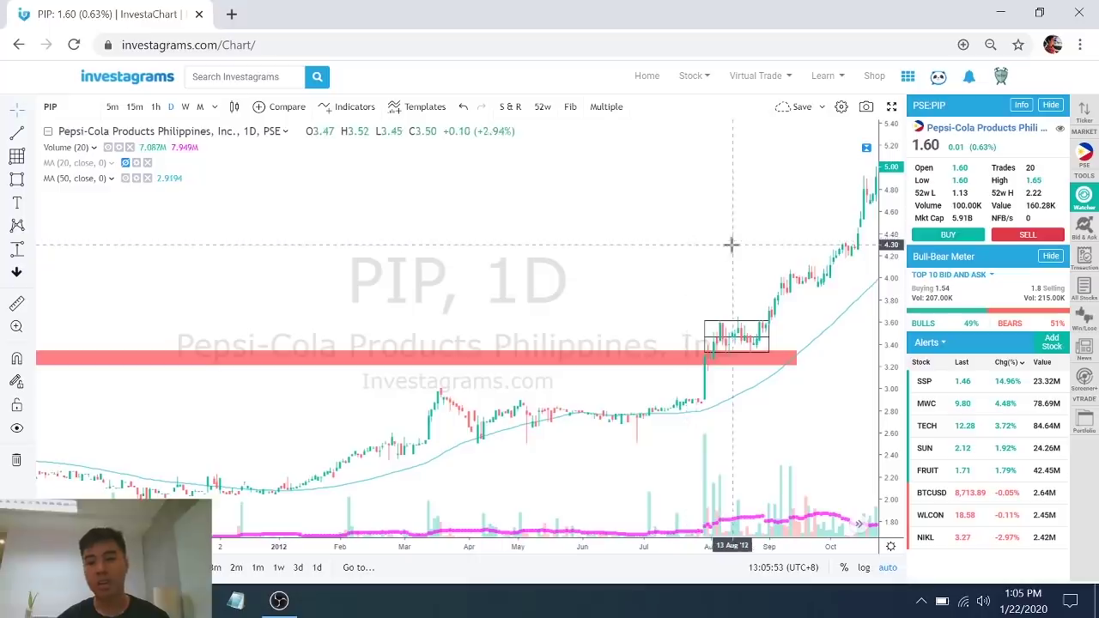
# Measure the price range from the August 2012 box's upper edge at about 3.62 up to about 5.72
pyautogui.moveTo(707, 247); pyautogui.dragTo(685, 263)
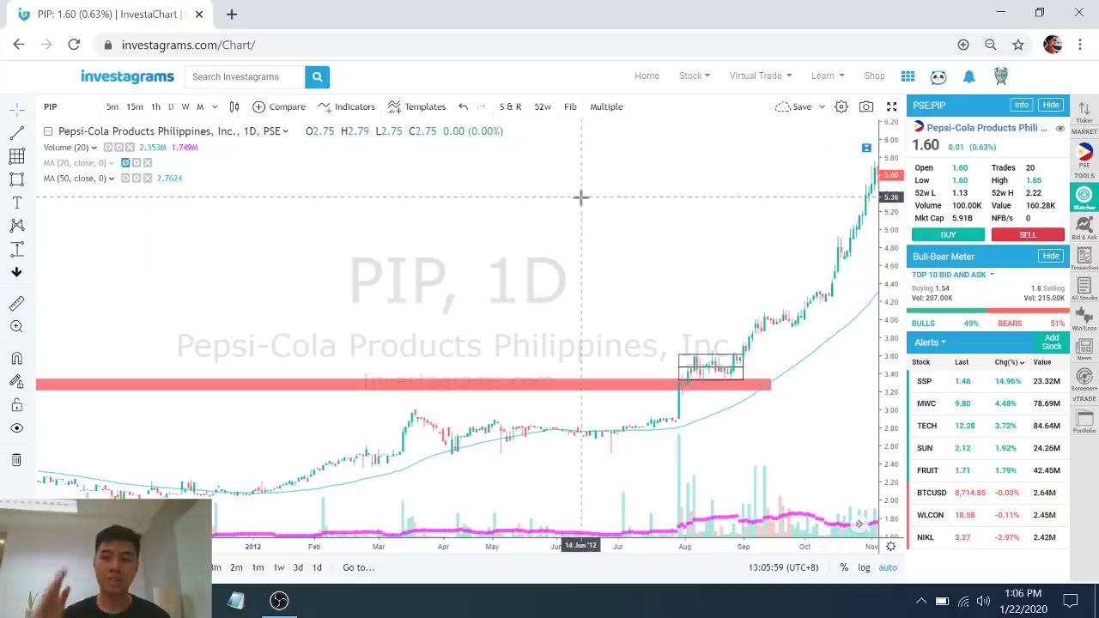
pyautogui.click(16, 249)
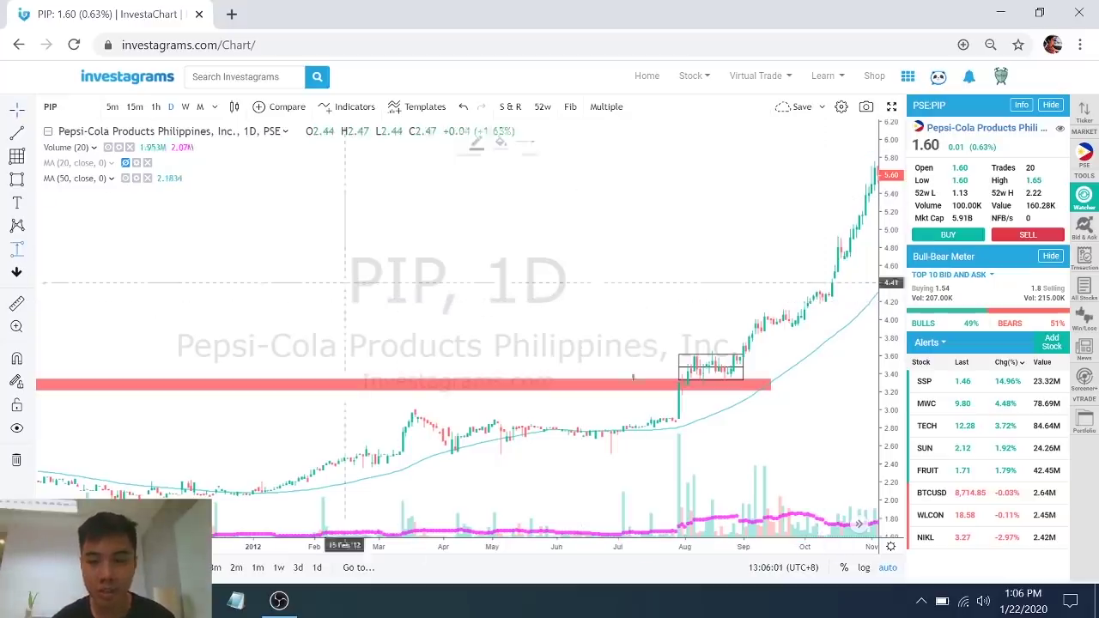
pyautogui.click(739, 354)
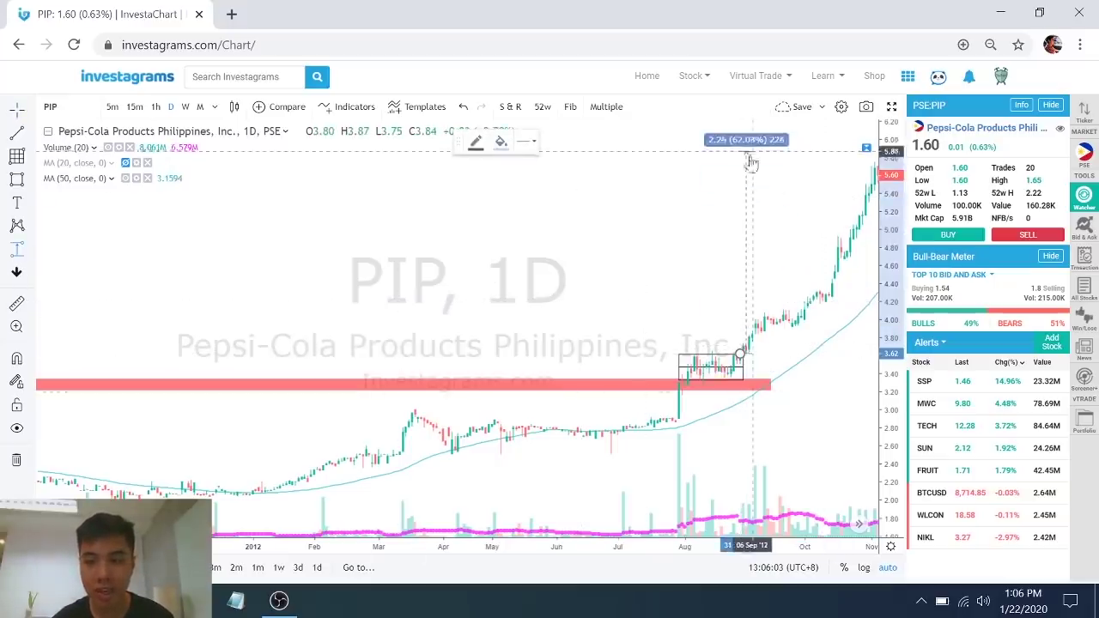
pyautogui.click(745, 155)
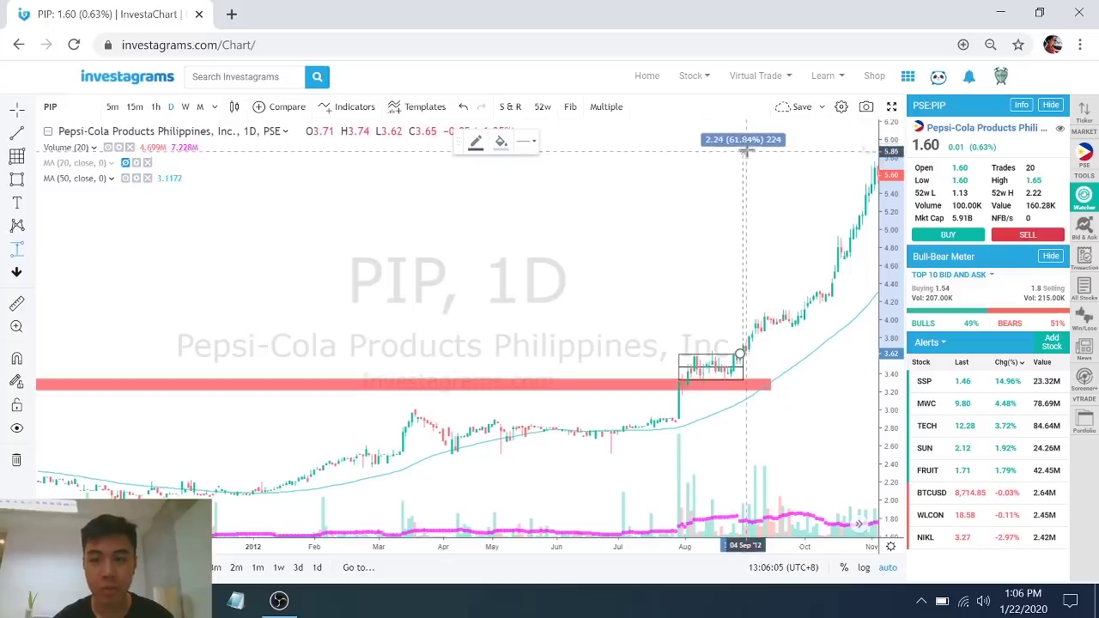
pyautogui.click(746, 149)
pyautogui.doubleClick(747, 150)
pyautogui.moveTo(746, 150); pyautogui.dragTo(749, 165)
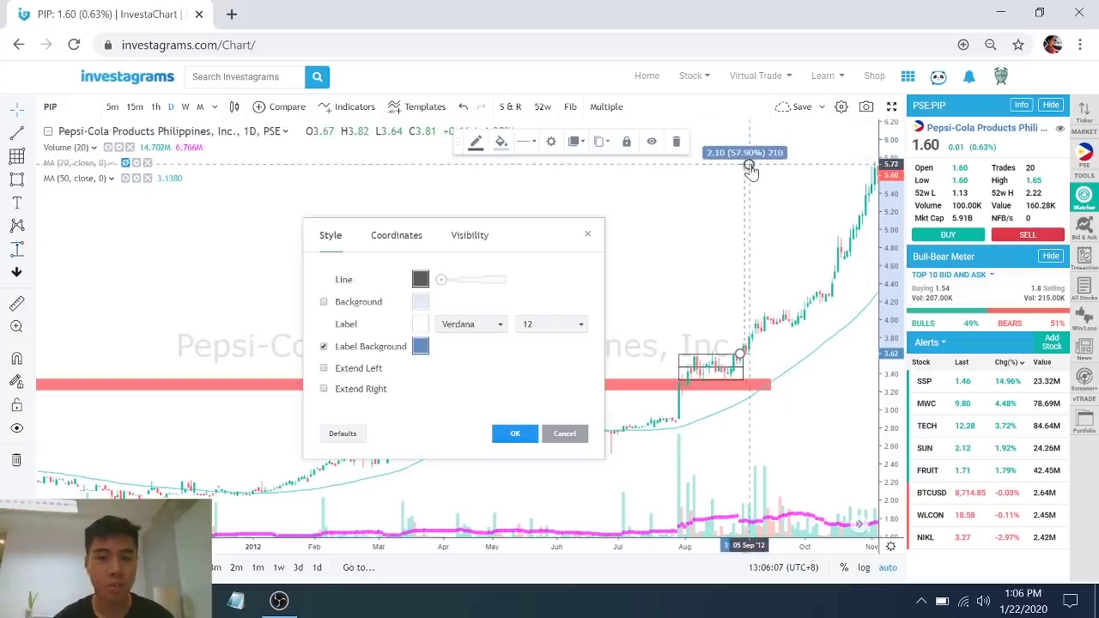
pyautogui.click(590, 235)
pyautogui.click(788, 211)
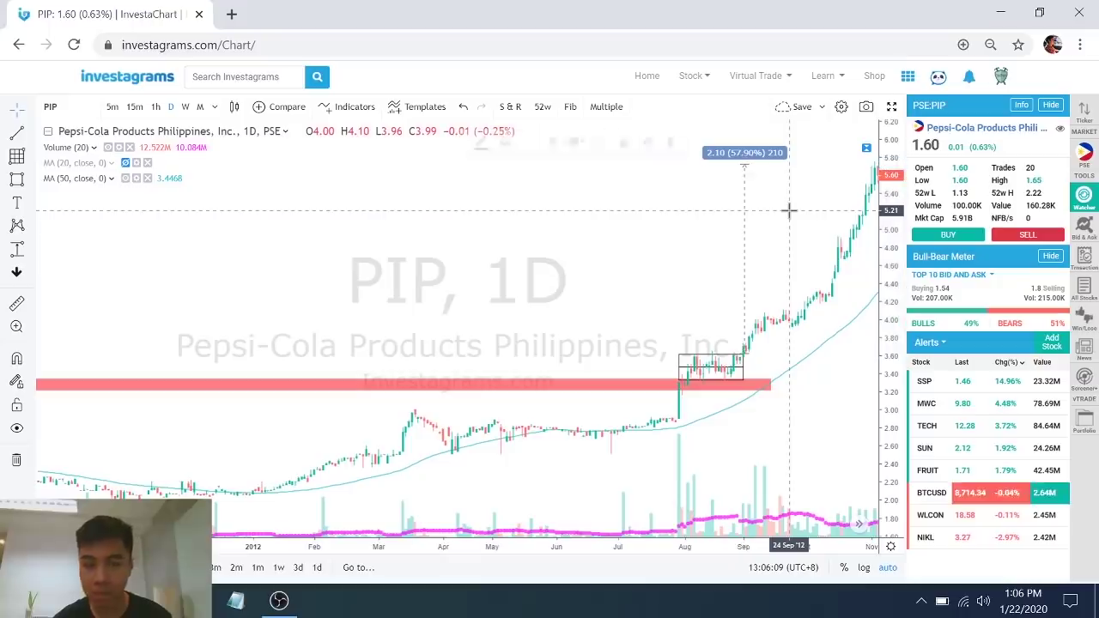
# Measure the price range from about 3.62 on 30 August 2012 up to about 6.35 on 1 March 2013, and remove that measurement
pyautogui.moveTo(789, 210); pyautogui.dragTo(513, 278)
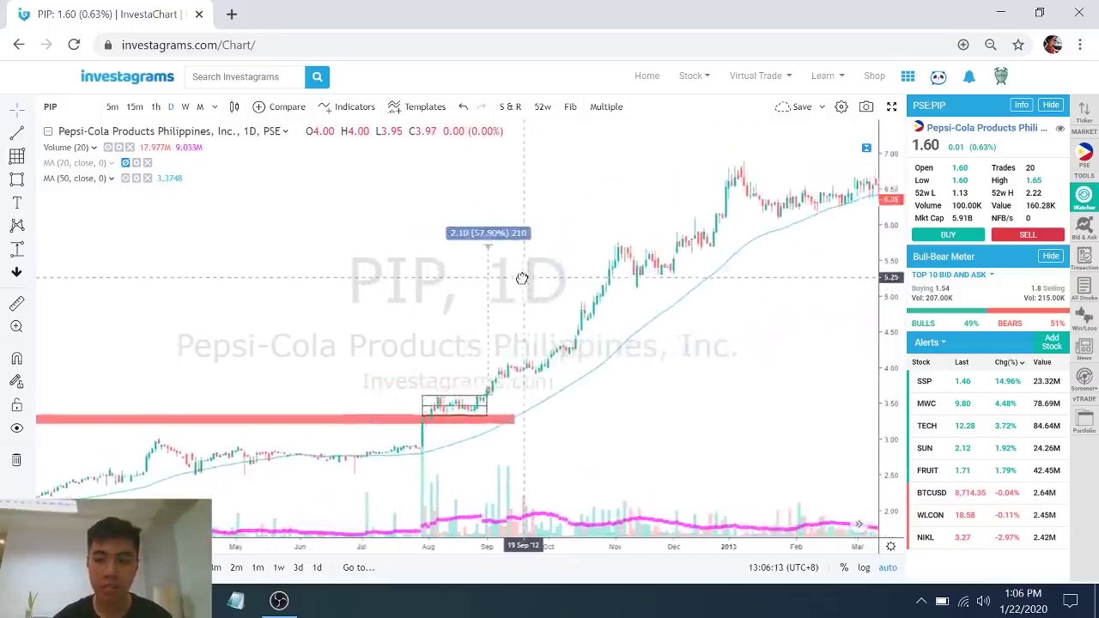
pyautogui.click(16, 249)
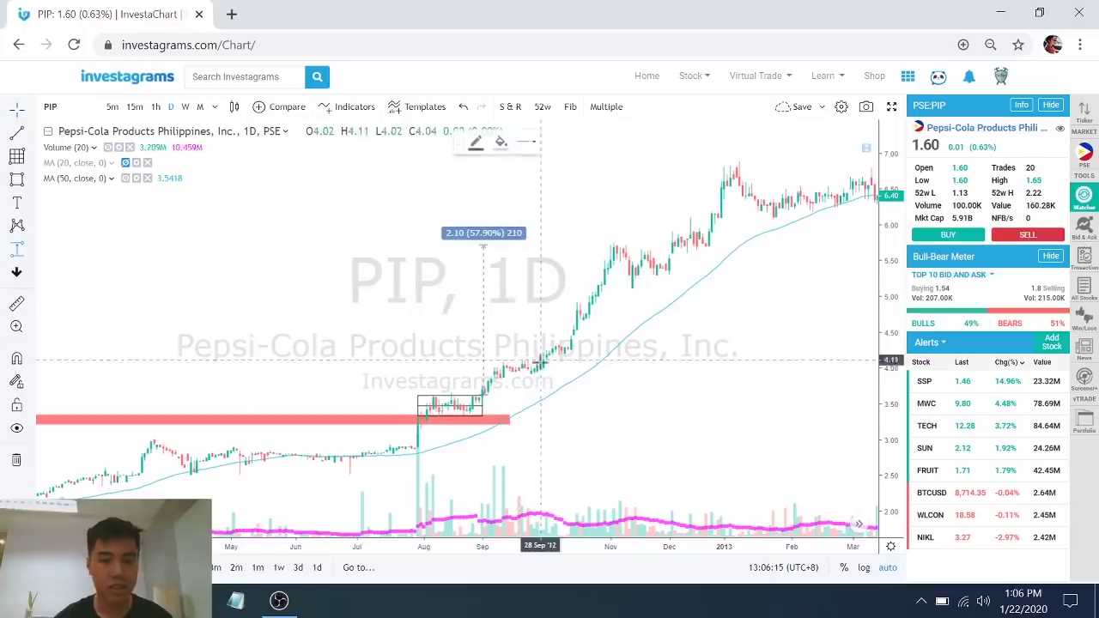
pyautogui.click(475, 397)
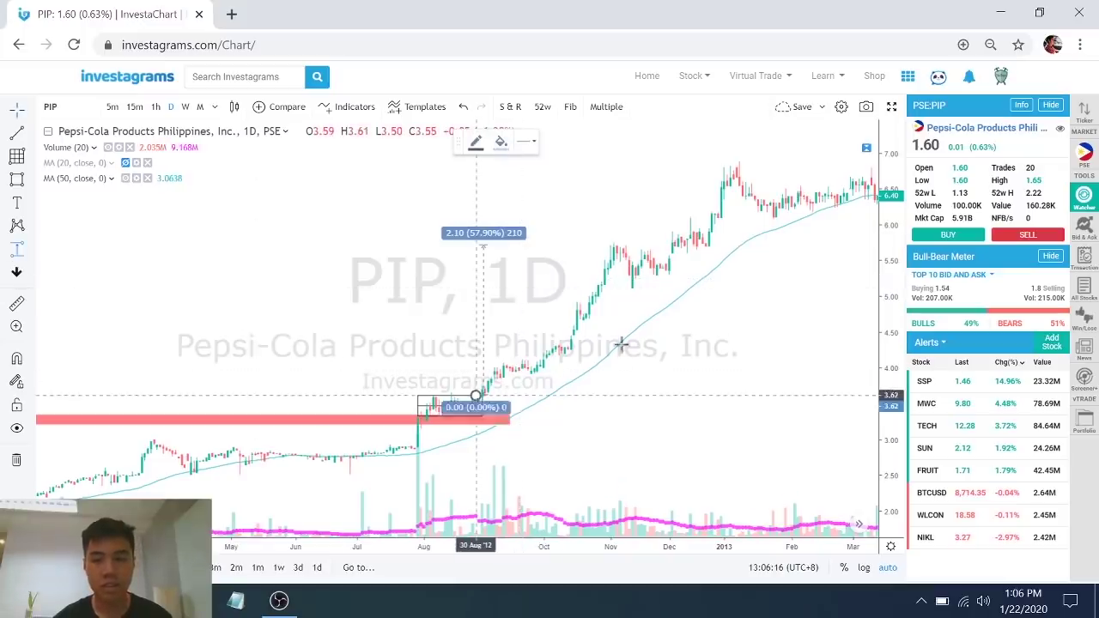
pyautogui.click(852, 199)
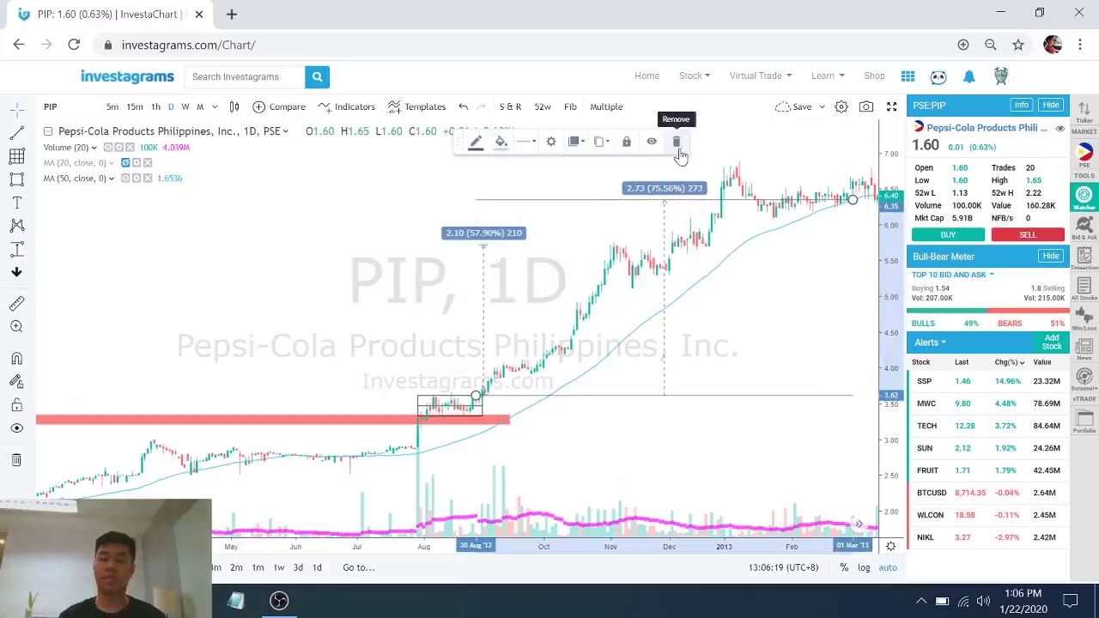
pyautogui.click(677, 142)
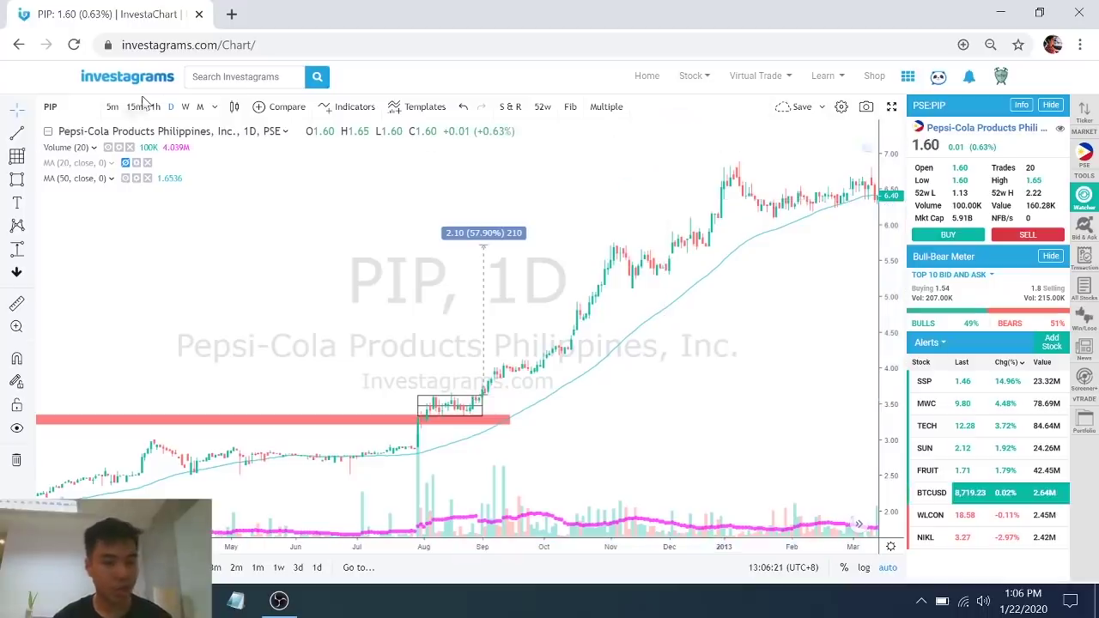
# Load the chart for GSMI and reset its view to the latest prices
pyautogui.write('GSMI')
pyautogui.press('Return')
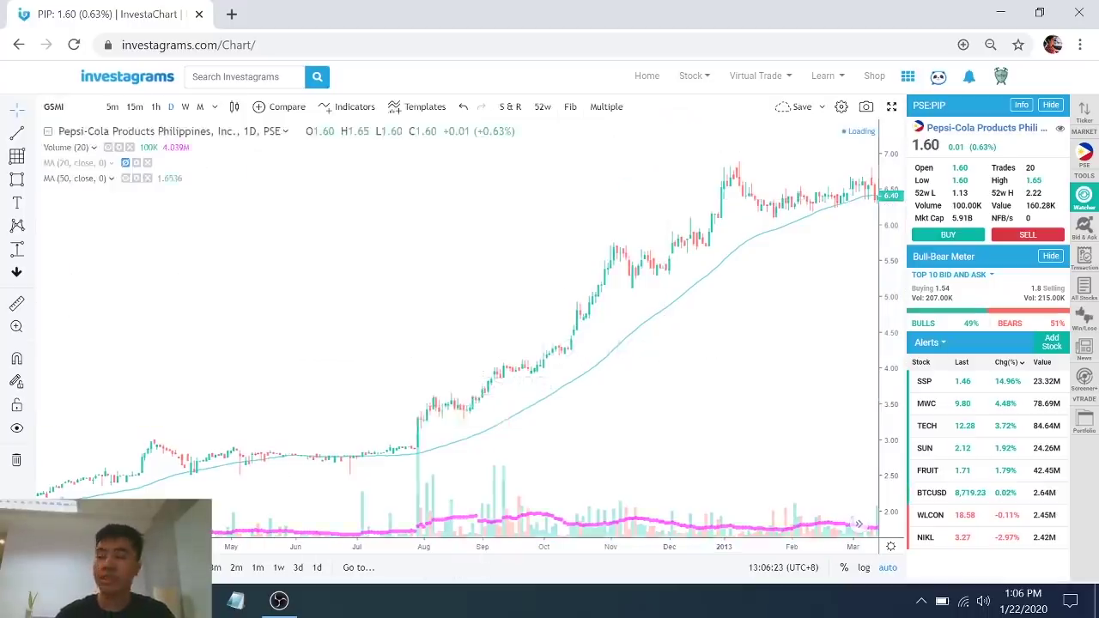
pyautogui.rightClick(646, 296)
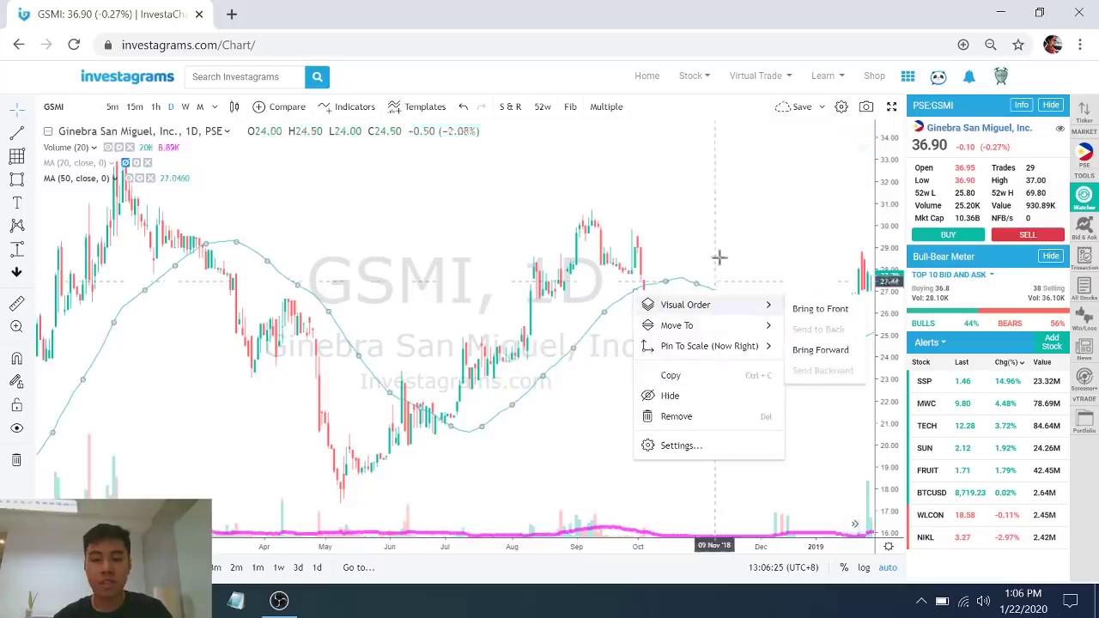
pyautogui.rightClick(735, 207)
pyautogui.click(773, 311)
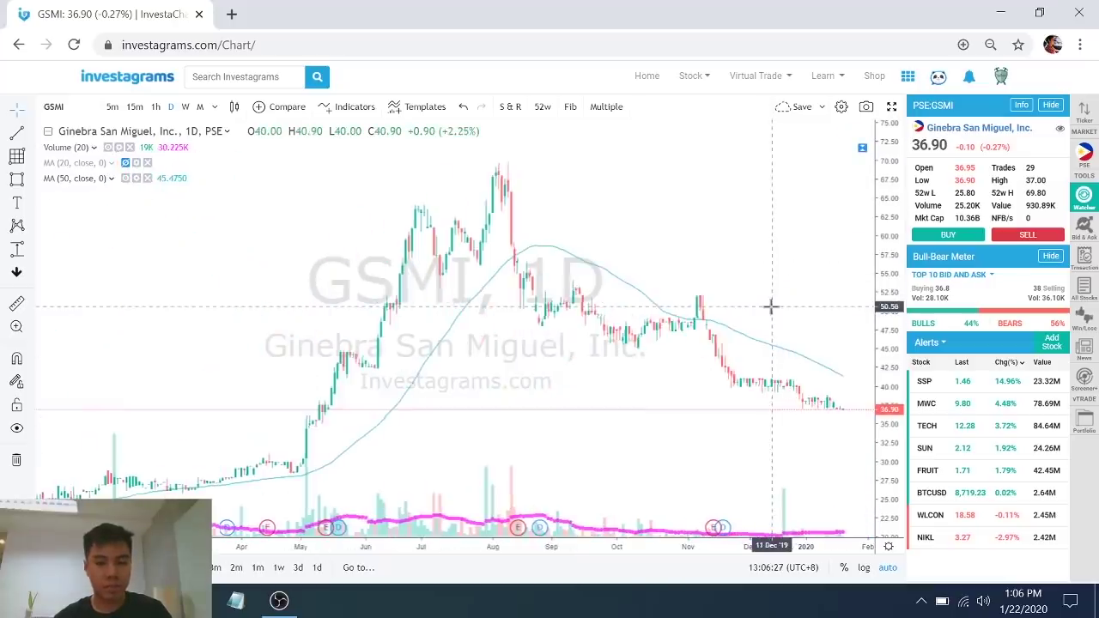
# Draw a thin red resistance rectangle from mid-November 2017 to about 30 May 2019, between about 33.00 and 32.14
pyautogui.moveTo(447, 275); pyautogui.dragTo(775, 216)
pyautogui.scroll(-5, 775, 216)
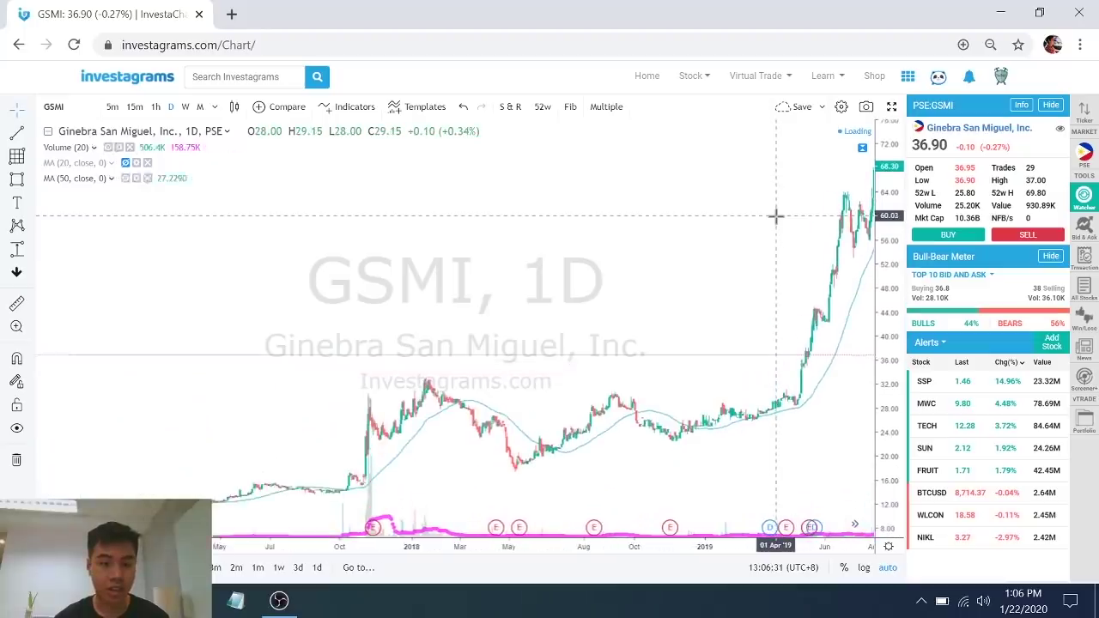
pyautogui.click(16, 179)
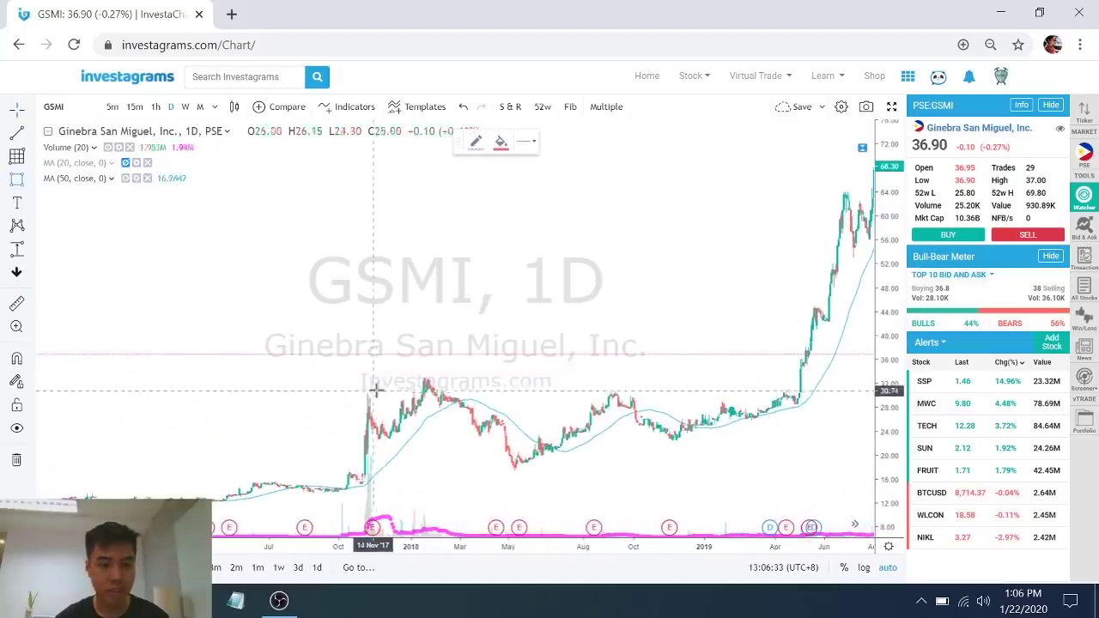
pyautogui.moveTo(378, 377); pyautogui.dragTo(822, 380)
# Measure the price range from the resistance breakout at about 33.09 on 6 May 2019 up to about 59.28
pyautogui.scroll(5, 697, 311)
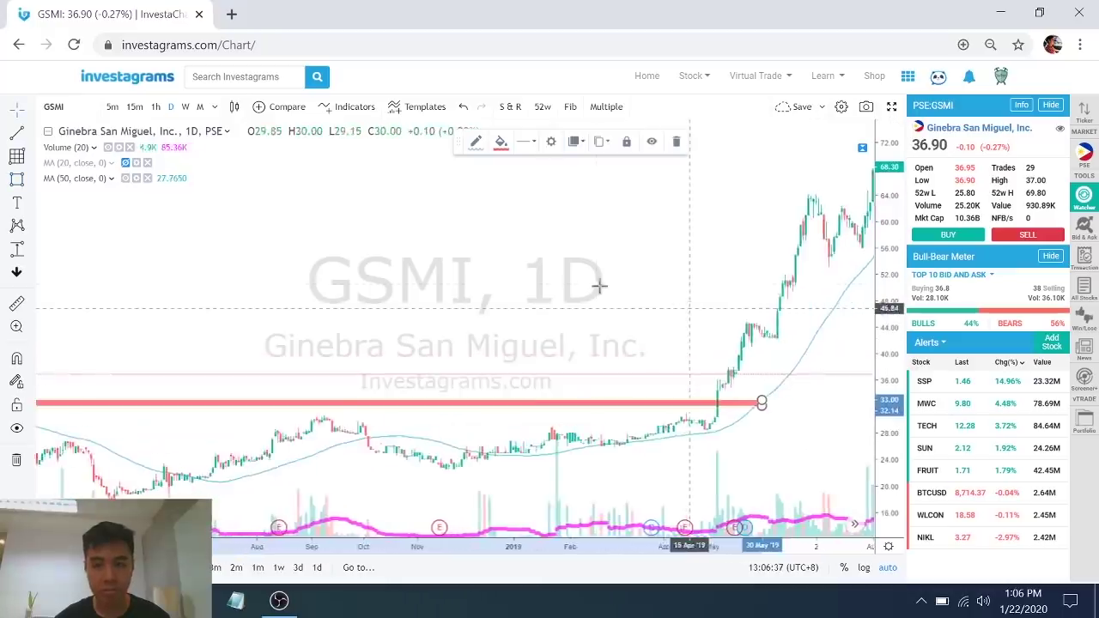
pyautogui.scroll(4, 667, 287)
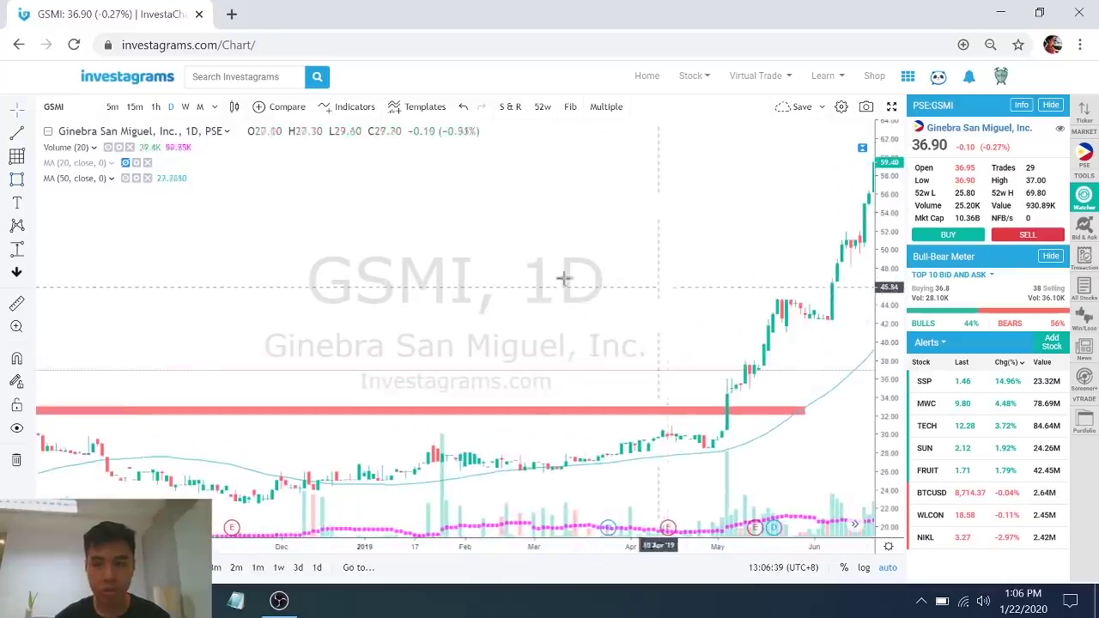
pyautogui.moveTo(608, 297)
pyautogui.mouseDown()
pyautogui.moveTo(578, 307)
pyautogui.moveTo(605, 313)
pyautogui.mouseUp()
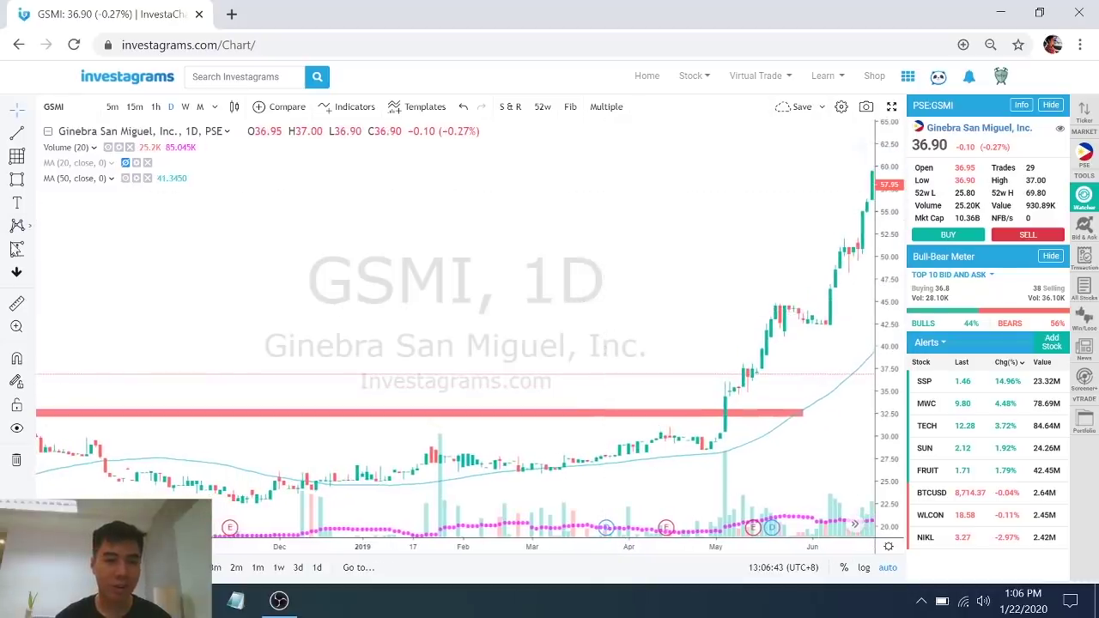
pyautogui.click(16, 249)
pyautogui.click(725, 408)
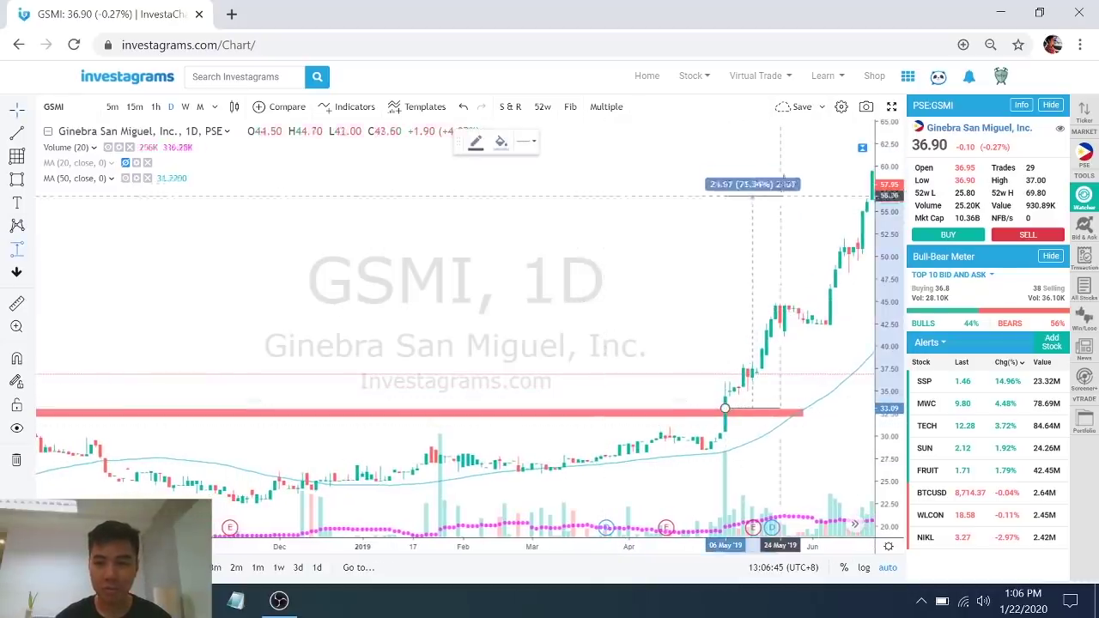
pyautogui.click(784, 173)
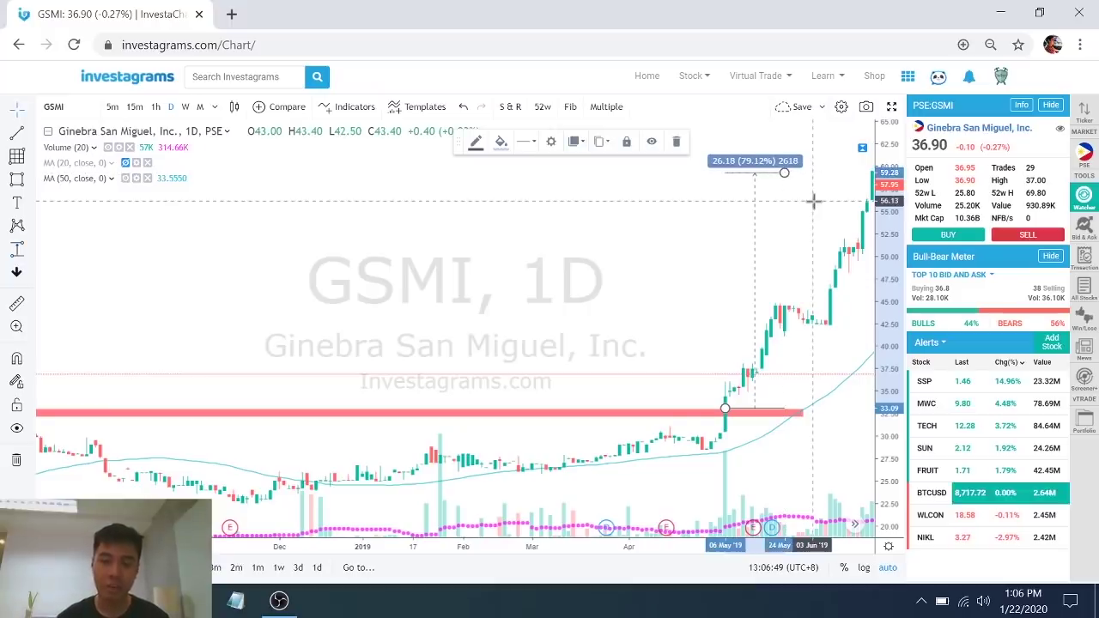
# Show the 20-day moving average and hide the 50-day one, with the May to August 2019 advance in view
pyautogui.moveTo(822, 221); pyautogui.dragTo(626, 255)
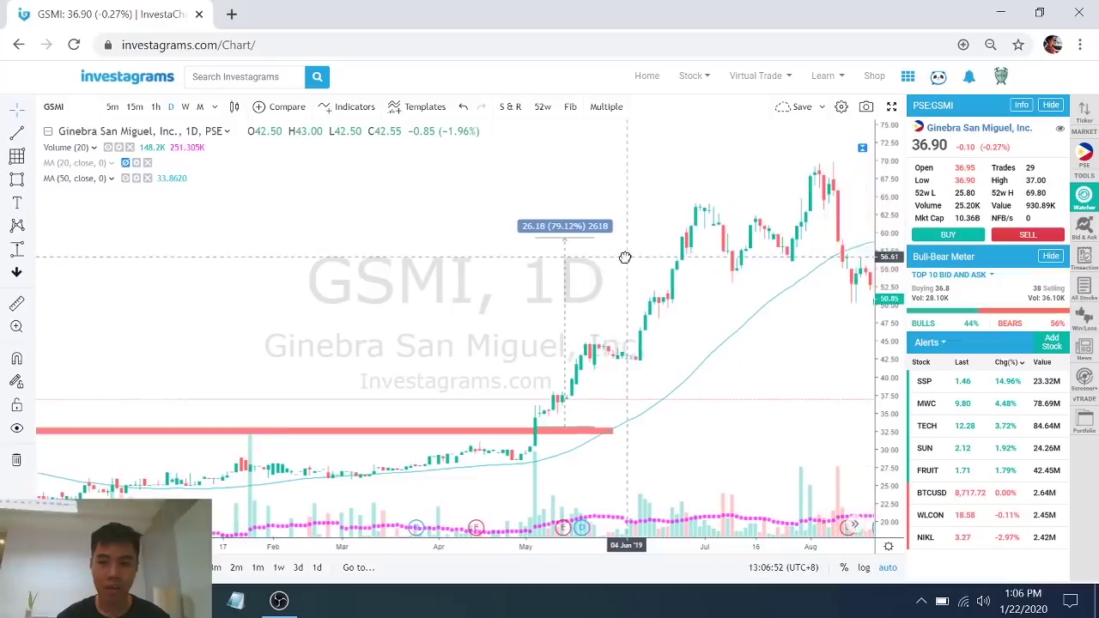
pyautogui.click(124, 163)
pyautogui.click(125, 178)
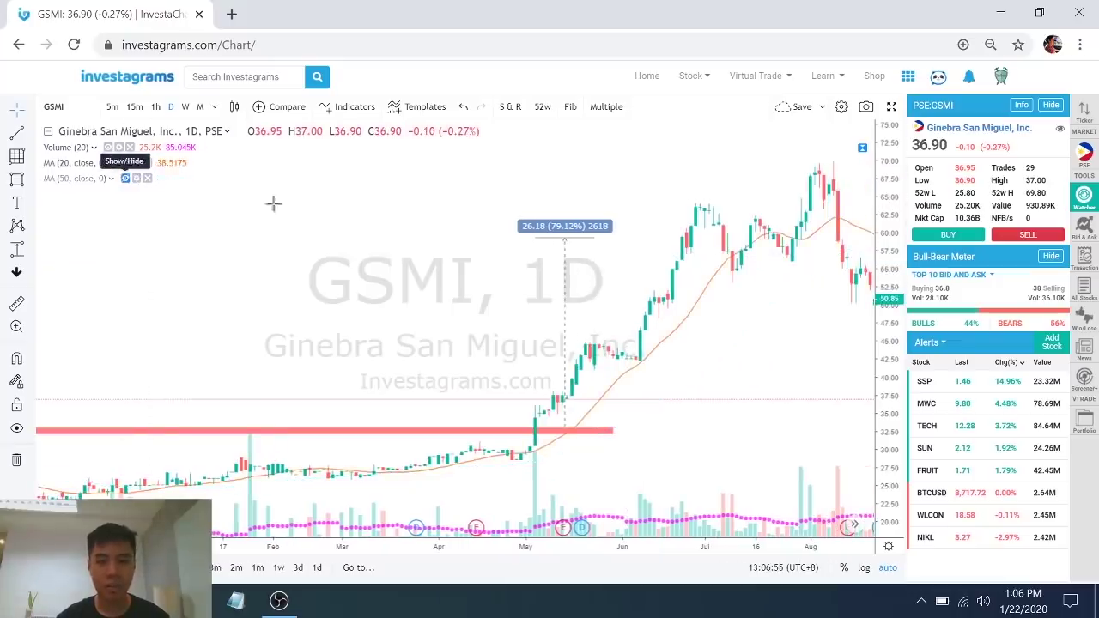
# Measure a price range from about 32.43 on 20 May 2019 up to the late June 2019 candles, and remove that measurement
pyautogui.moveTo(363, 215); pyautogui.dragTo(493, 214)
pyautogui.click(712, 421)
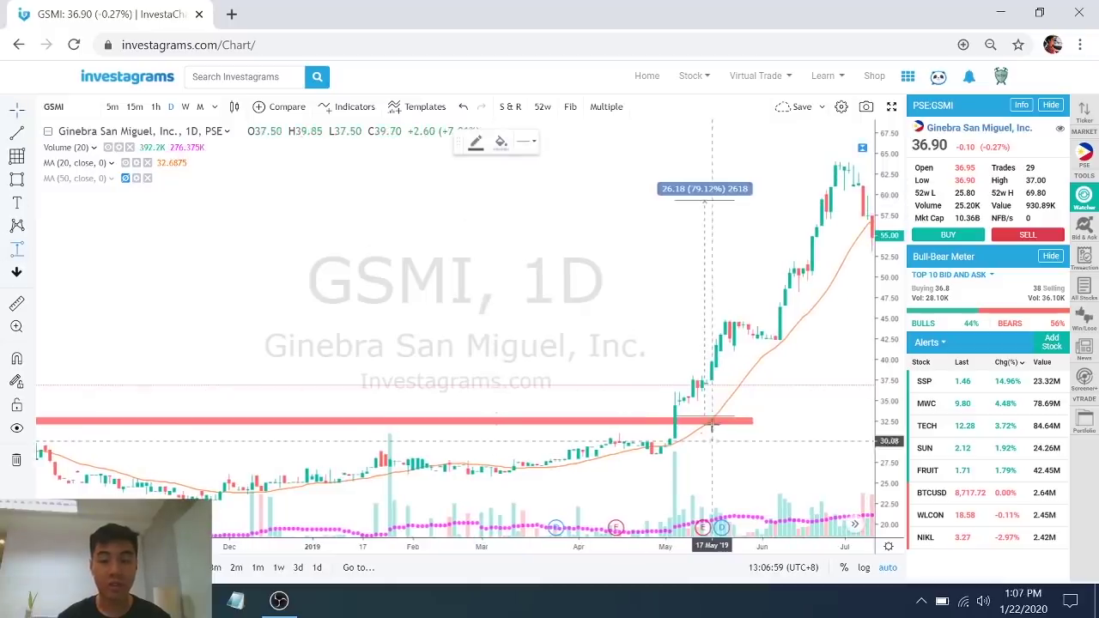
pyautogui.keyDown('shift'); pyautogui.click(714, 421); pyautogui.keyUp('shift')
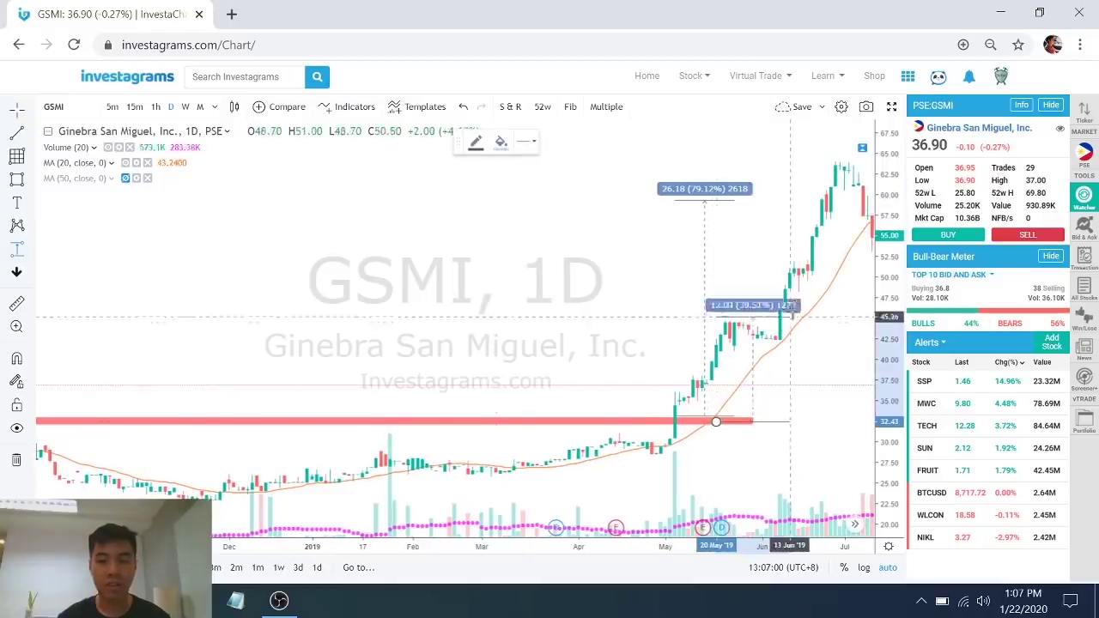
pyautogui.click(832, 225)
pyautogui.click(675, 142)
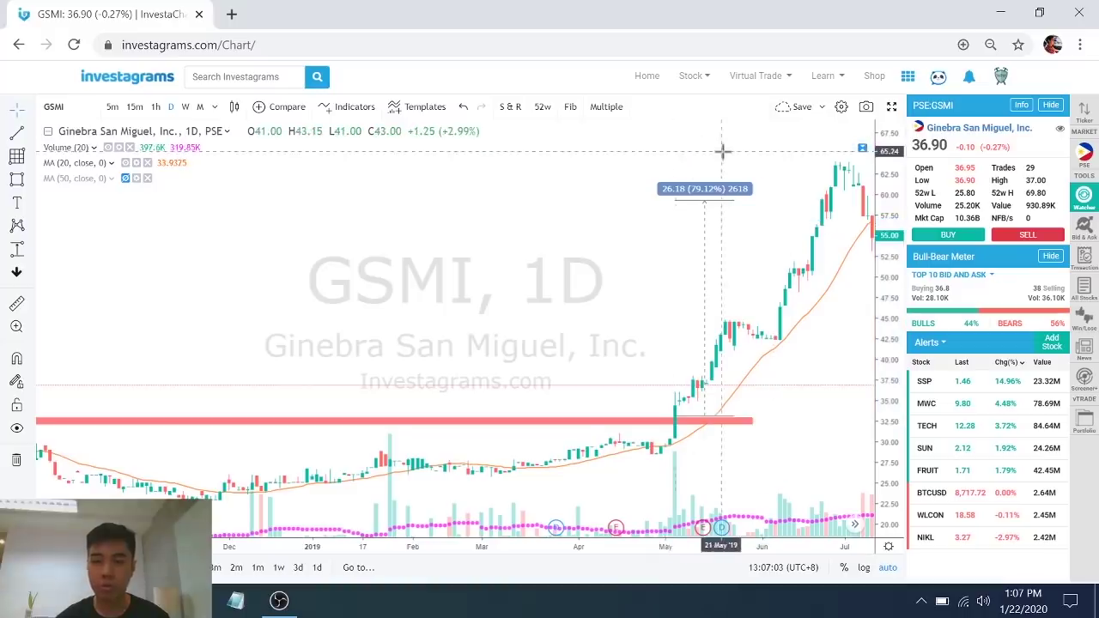
# Compare the 50-day moving average with the 20-day one around the August 2019 drop, and hide the 50-day average again
pyautogui.moveTo(721, 151); pyautogui.dragTo(522, 187)
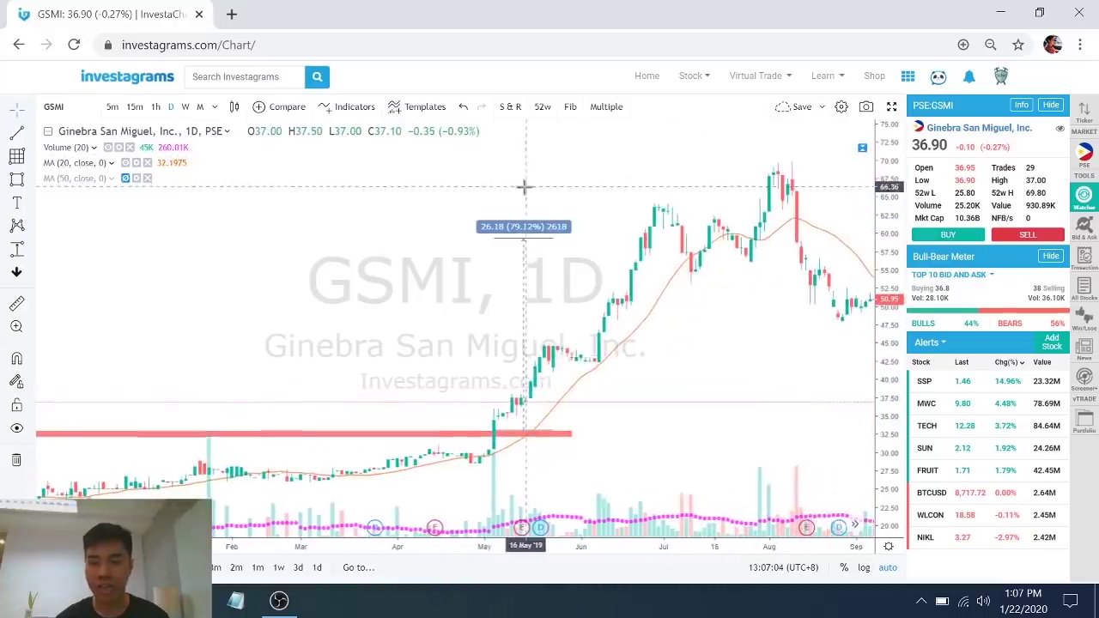
pyautogui.click(125, 178)
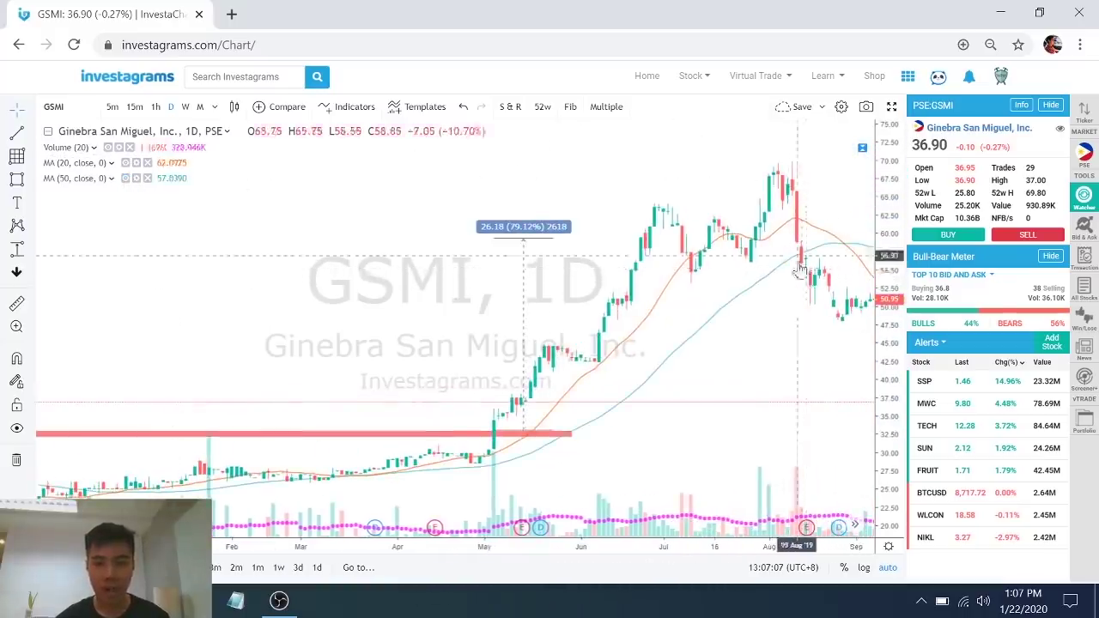
pyautogui.click(125, 179)
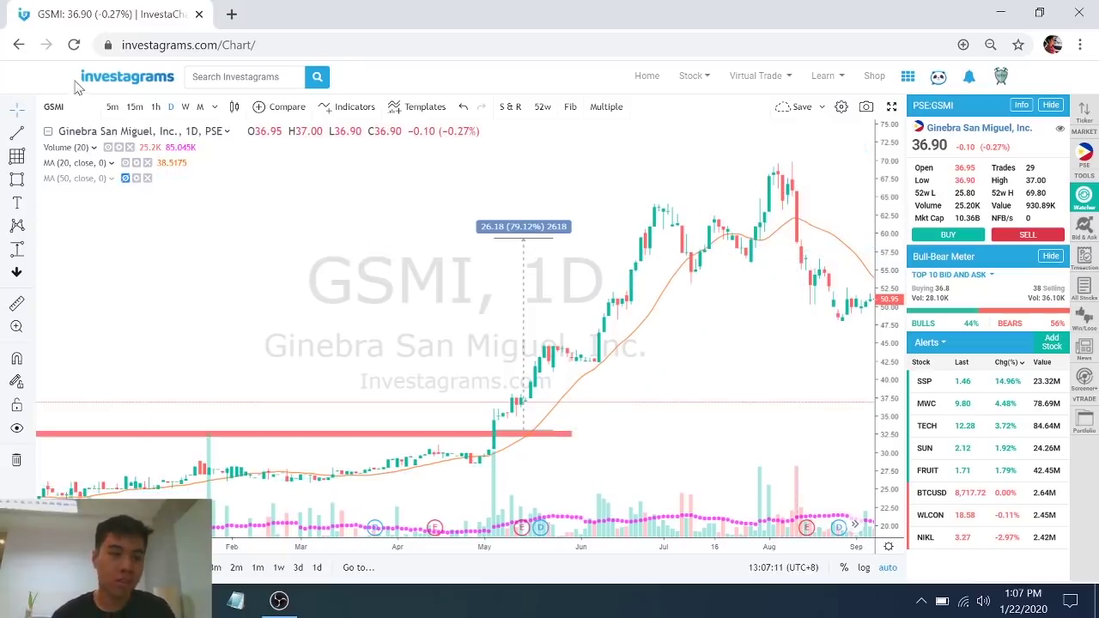
# Load the chart for PSEI and bring the text note listing the four profit-taking methods into clear view
pyautogui.write('PSEI')
pyautogui.press('Return')
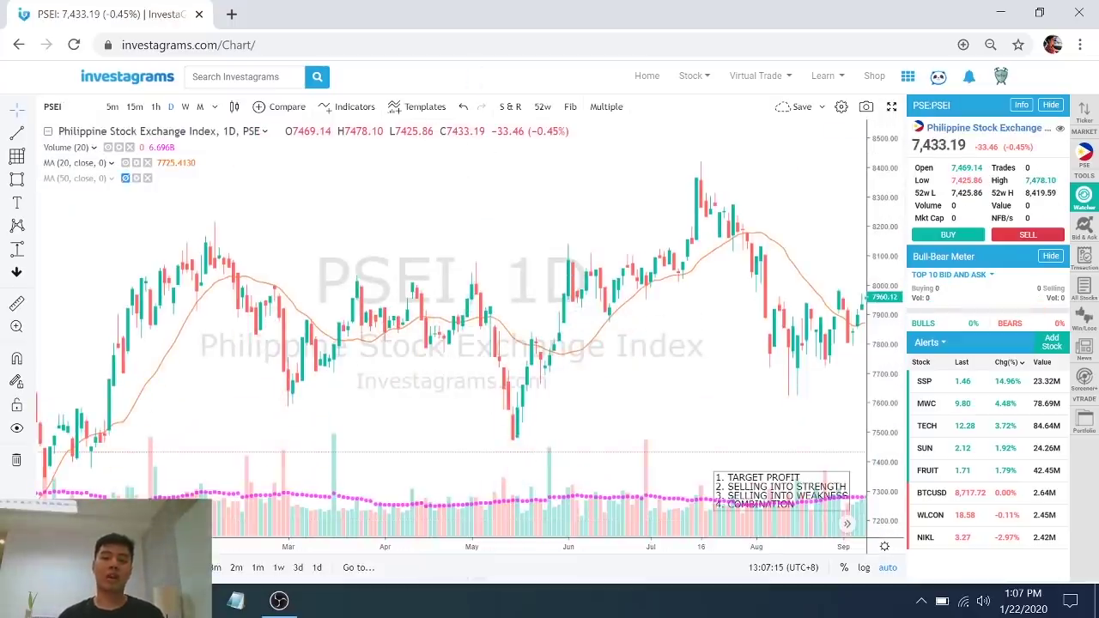
pyautogui.scroll(-3, 636, 326)
pyautogui.moveTo(743, 367); pyautogui.dragTo(629, 350)
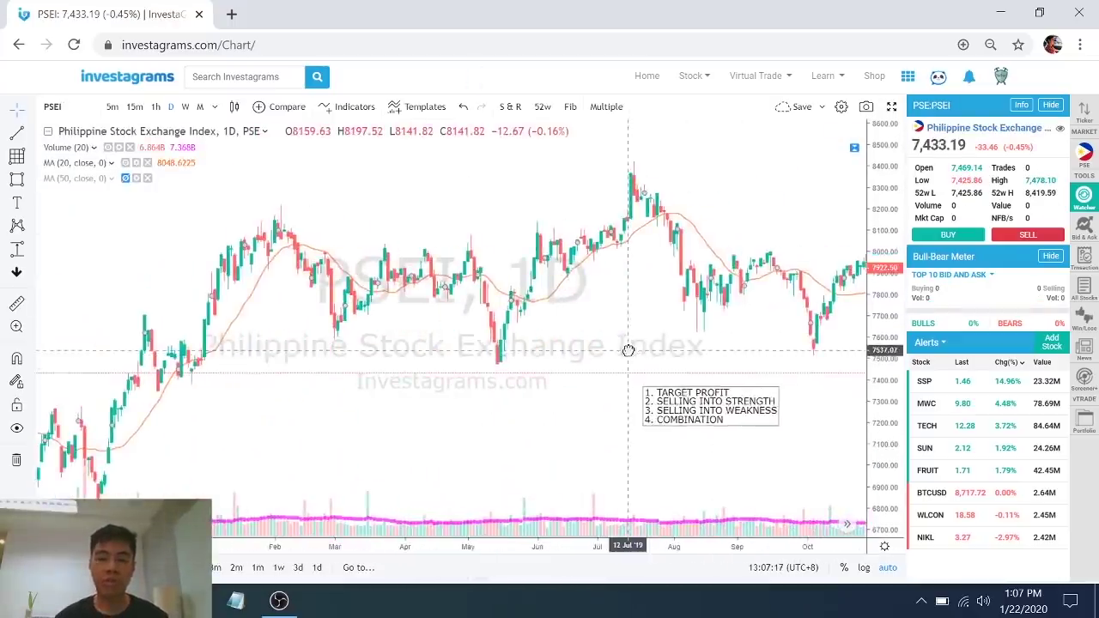